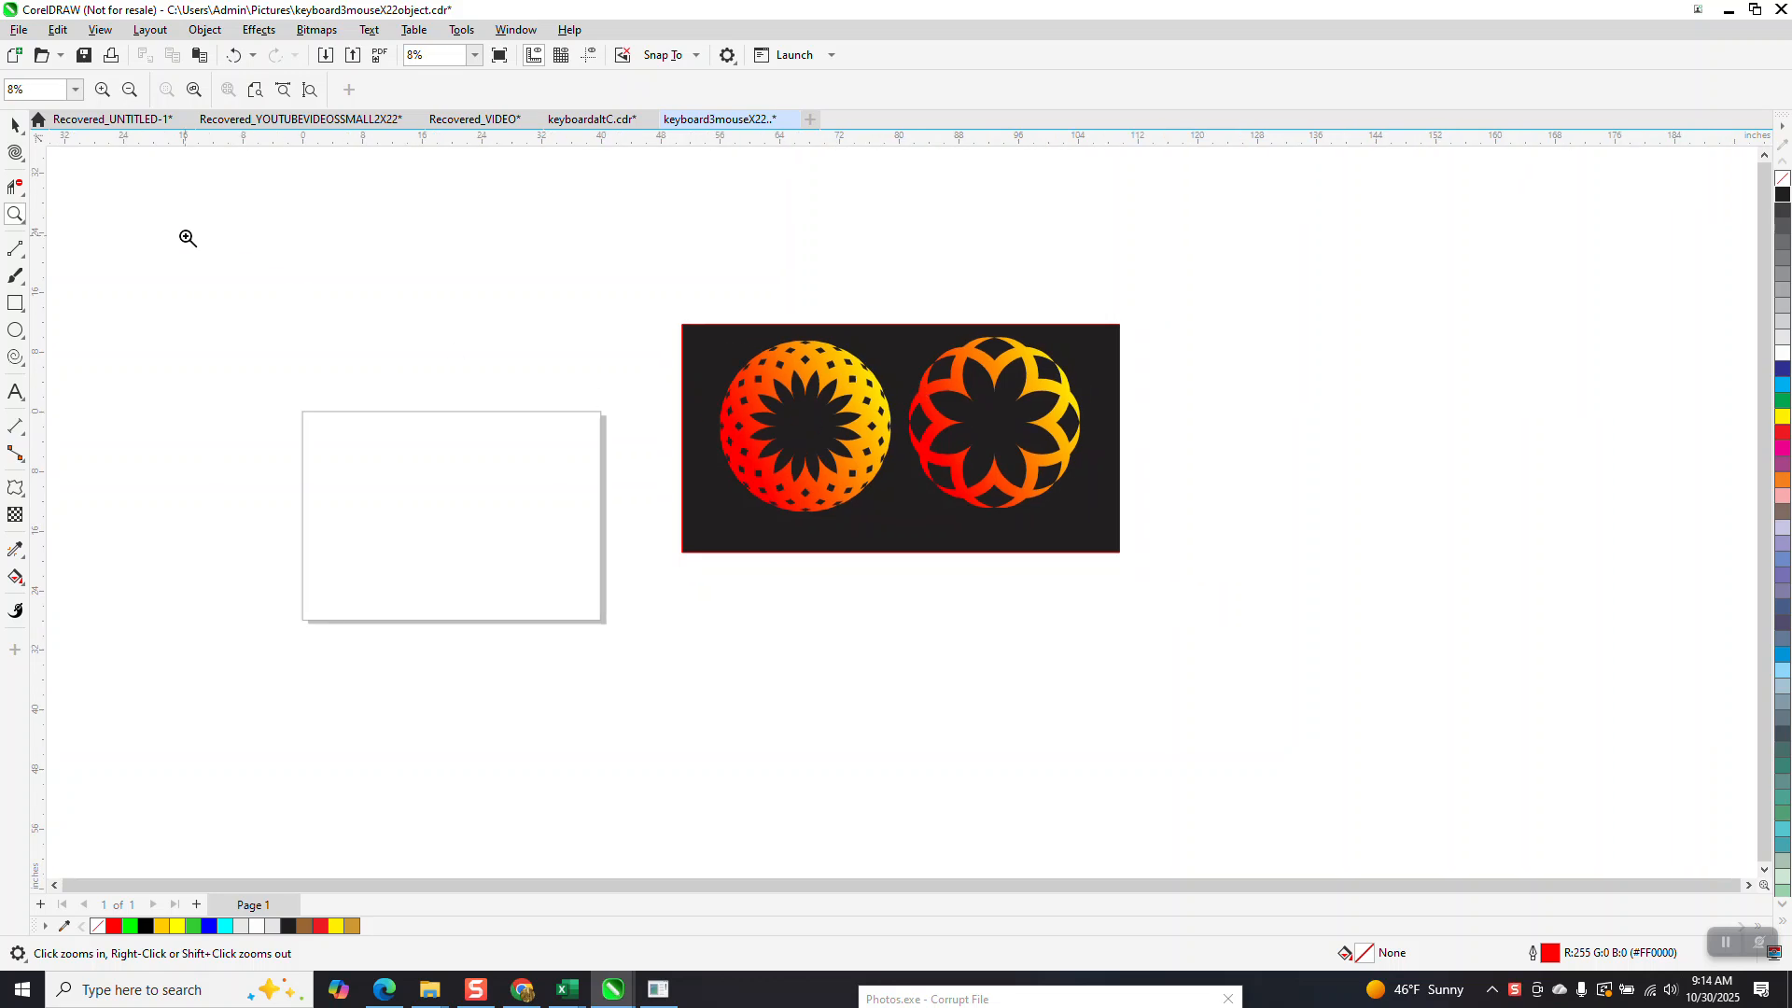
# Draw a circle about 9.5 inches in diameter on the page and place a partly overlapping copy beside it horizontally.
pyautogui.moveTo(308, 404); pyautogui.dragTo(732, 676)
pyautogui.click(15, 329)
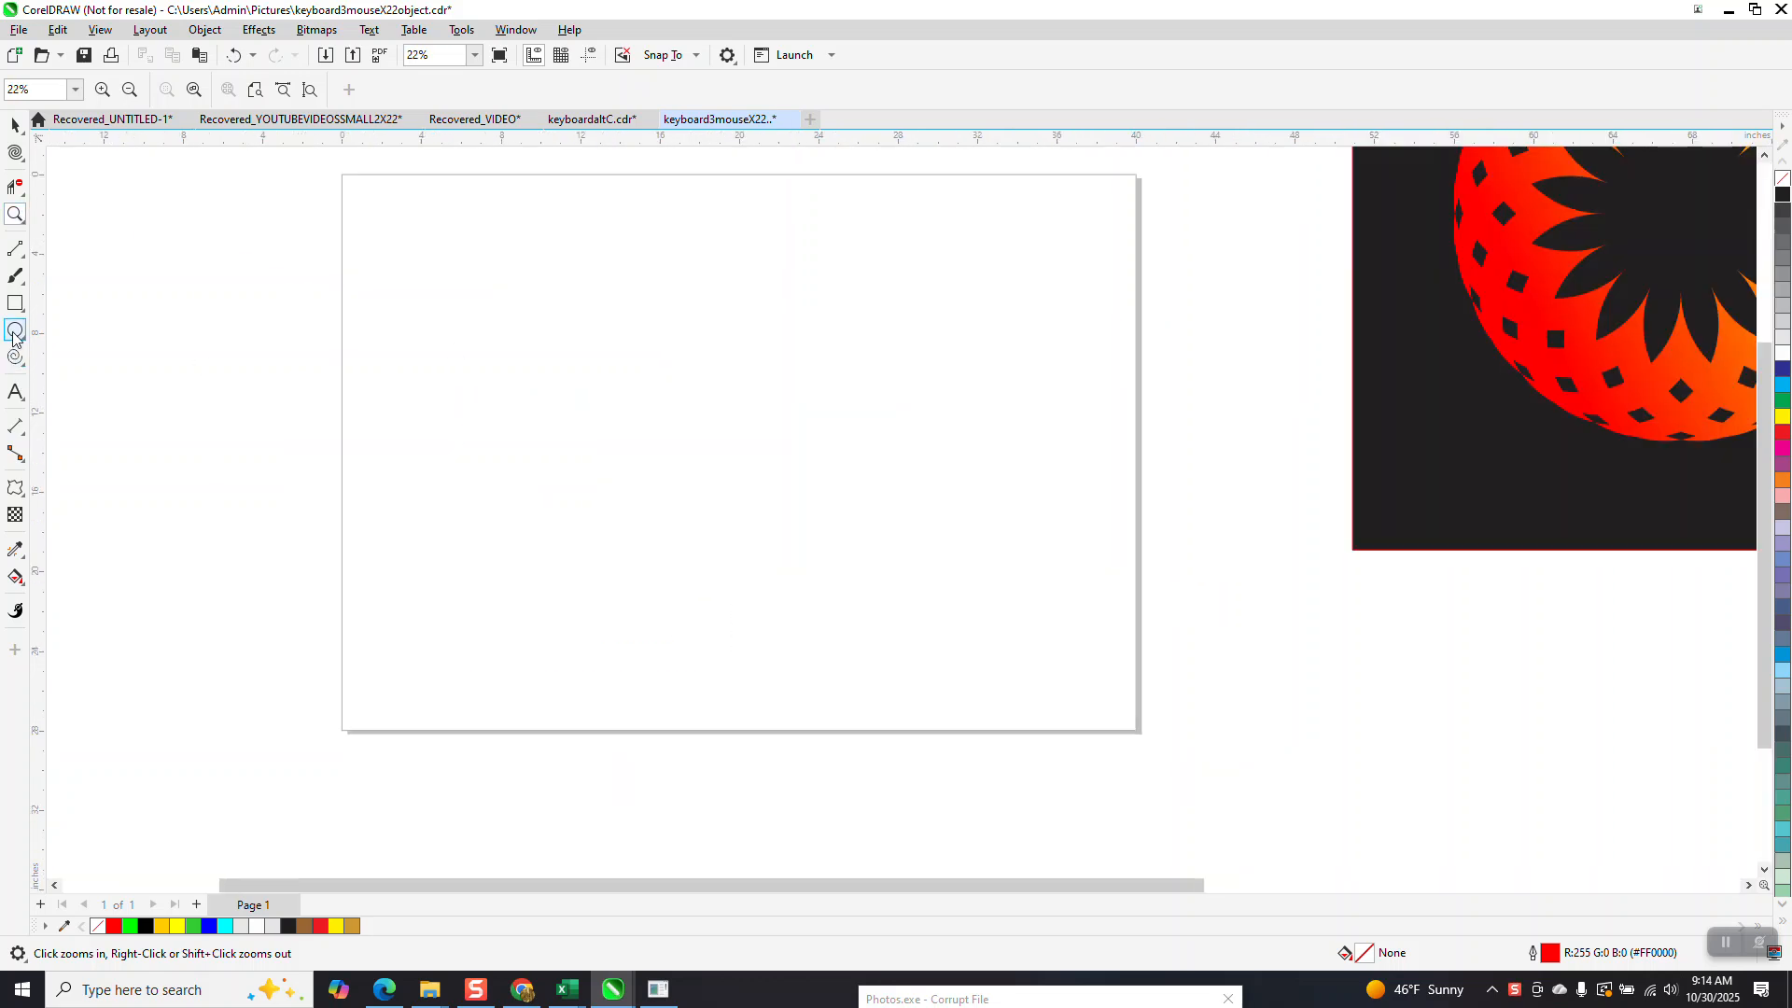
pyautogui.moveTo(677, 340); pyautogui.dragTo(484, 532)
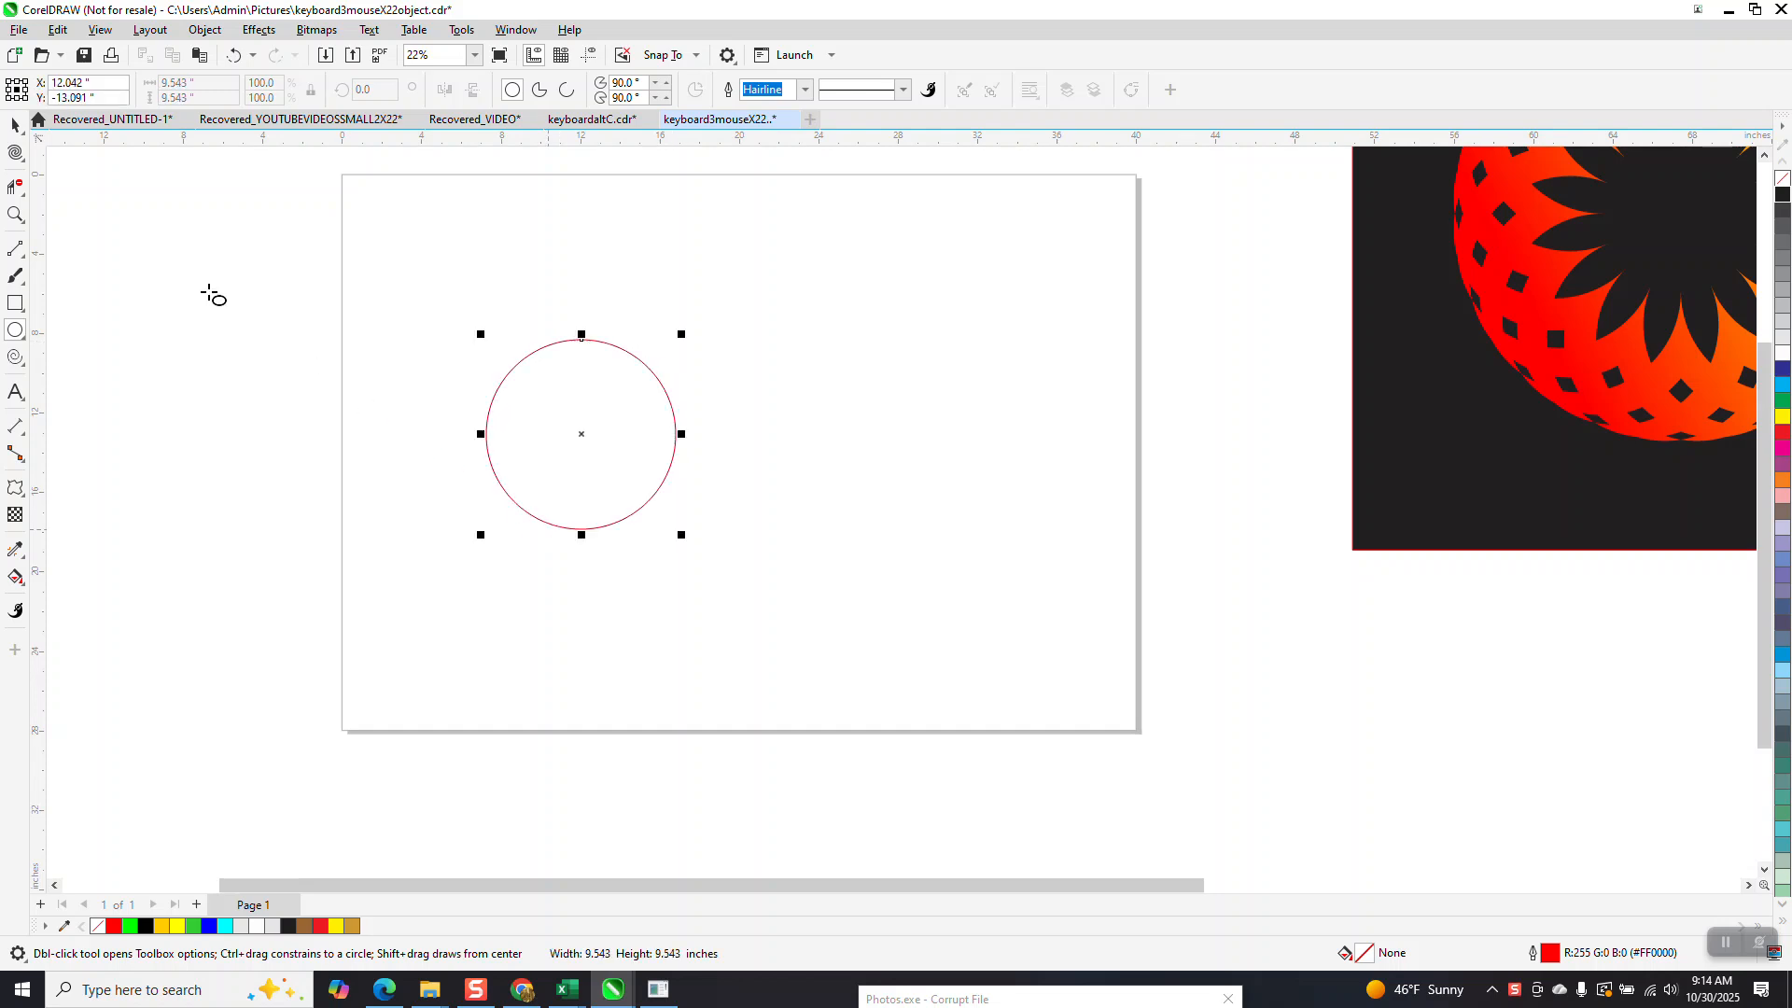
pyautogui.click(15, 124)
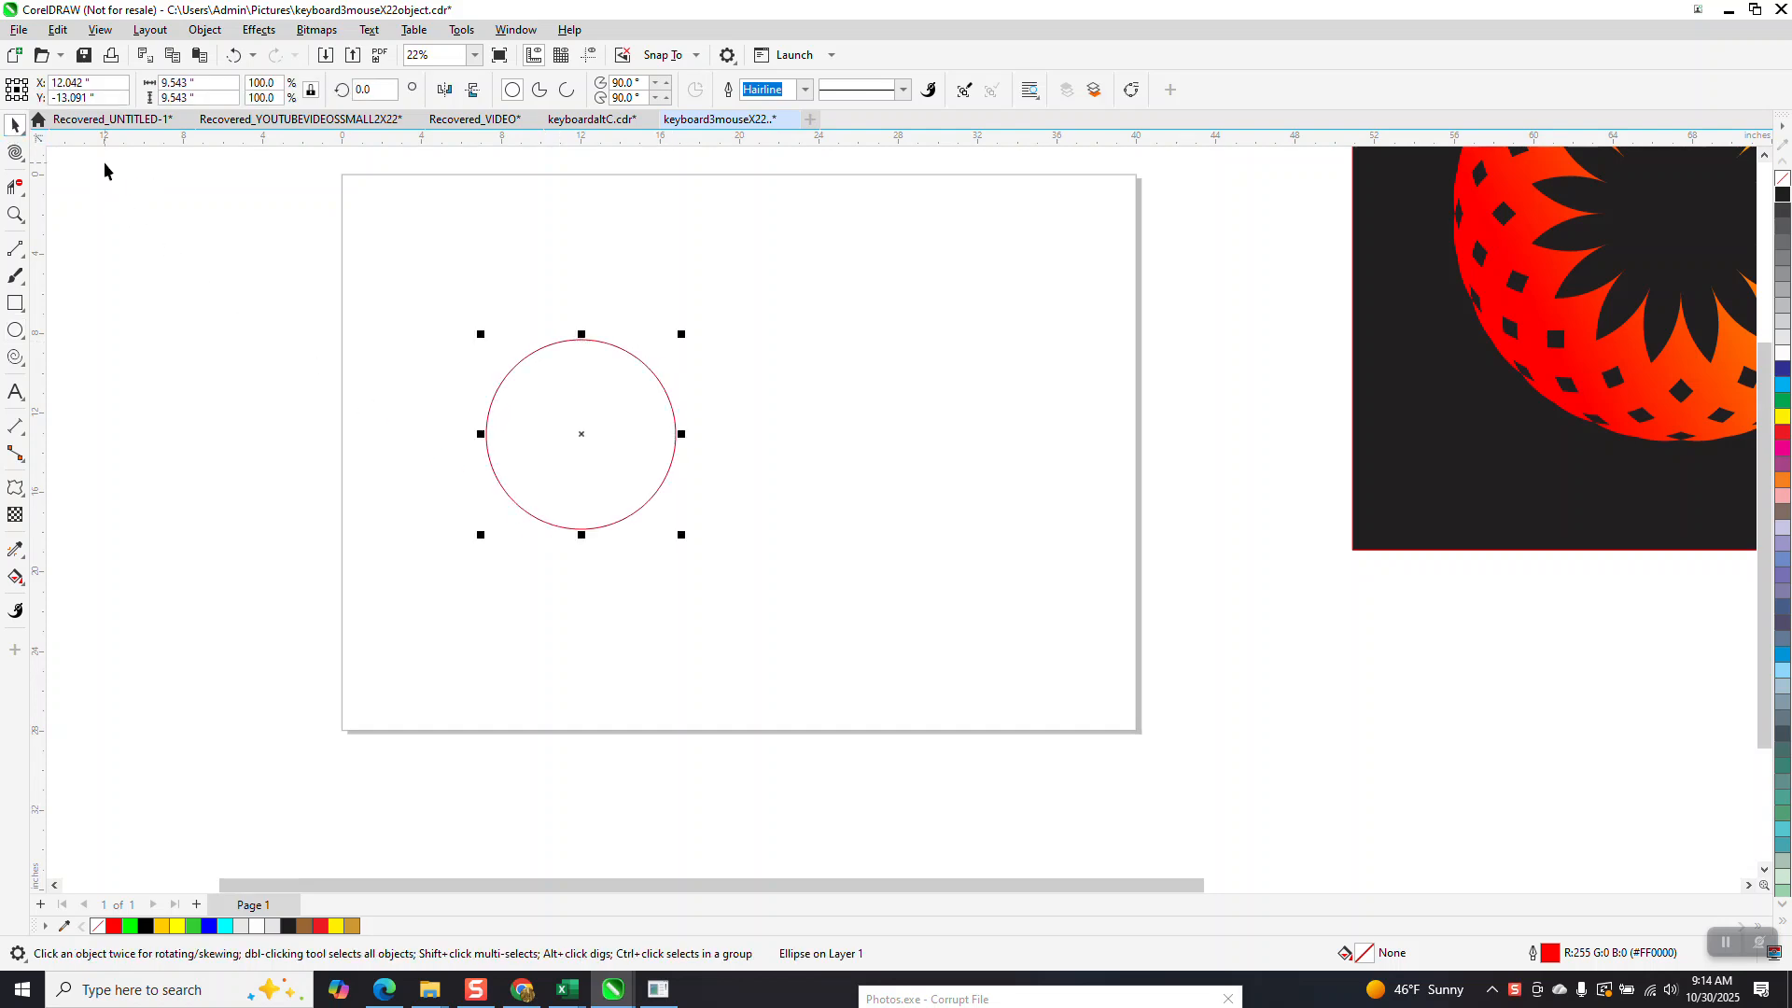
pyautogui.moveTo(584, 440); pyautogui.dragTo(718, 440)
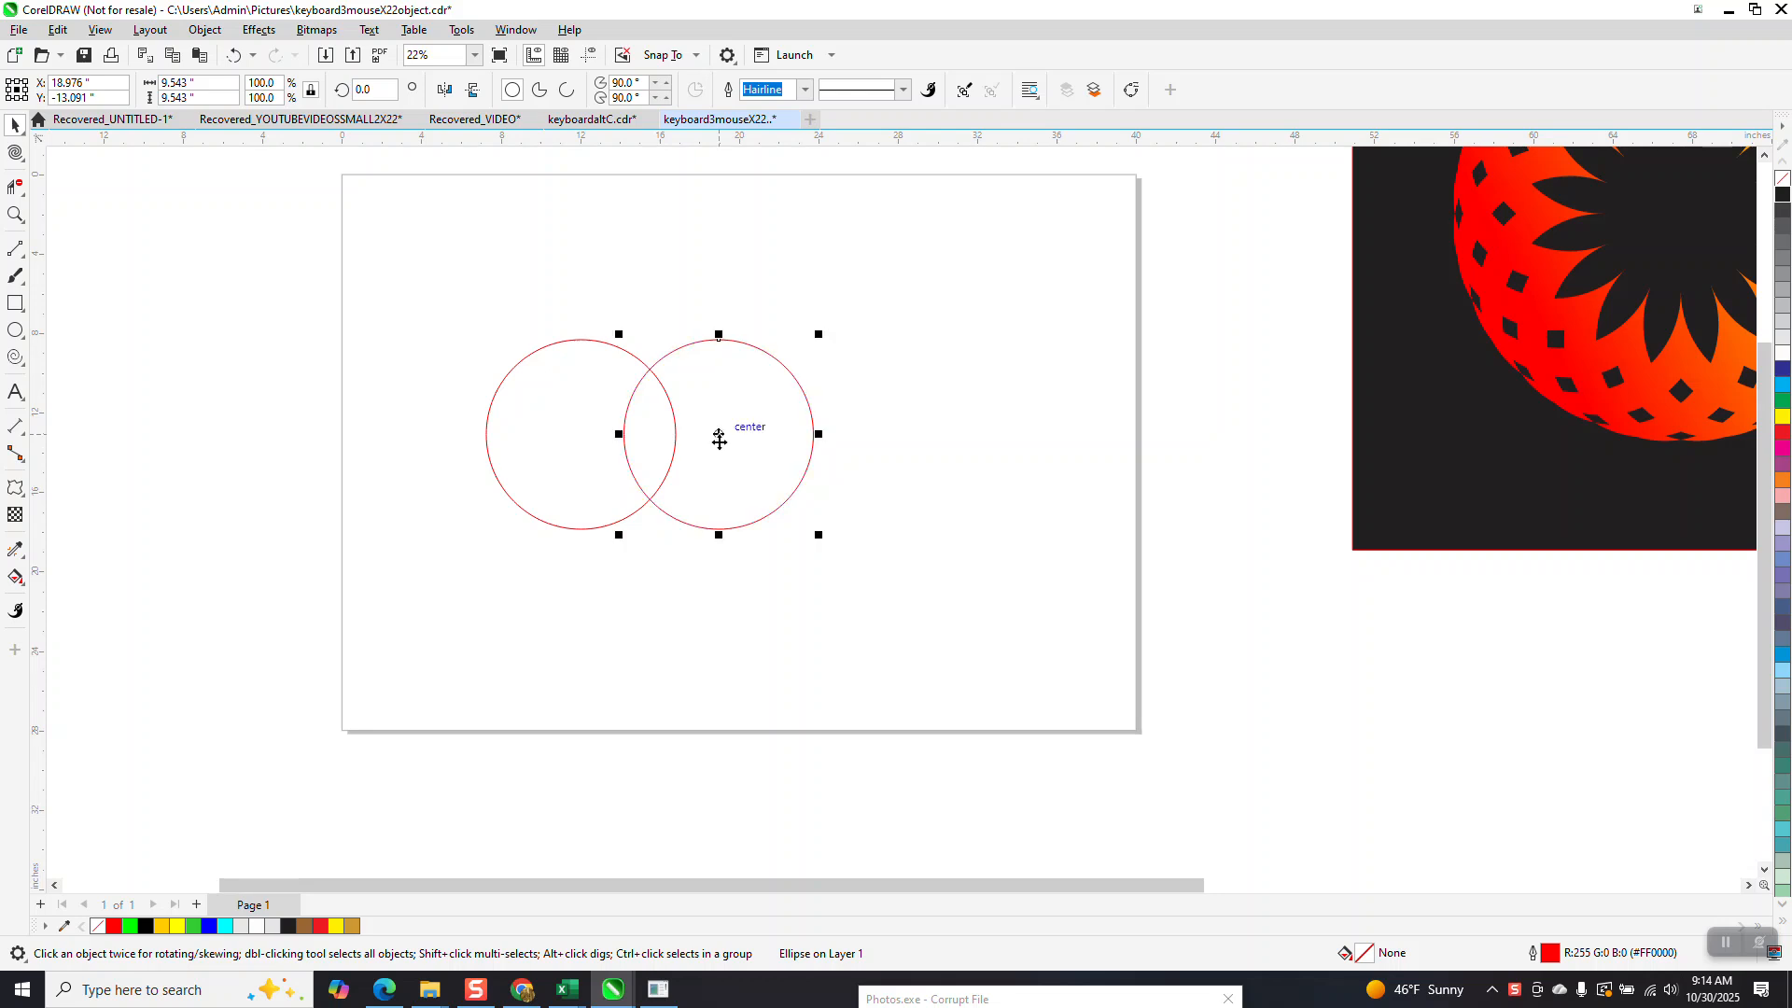
# Draw a straight horizontal line joining the bottom points of the two circles.
pyautogui.click(28, 263)
pyautogui.click(65, 267)
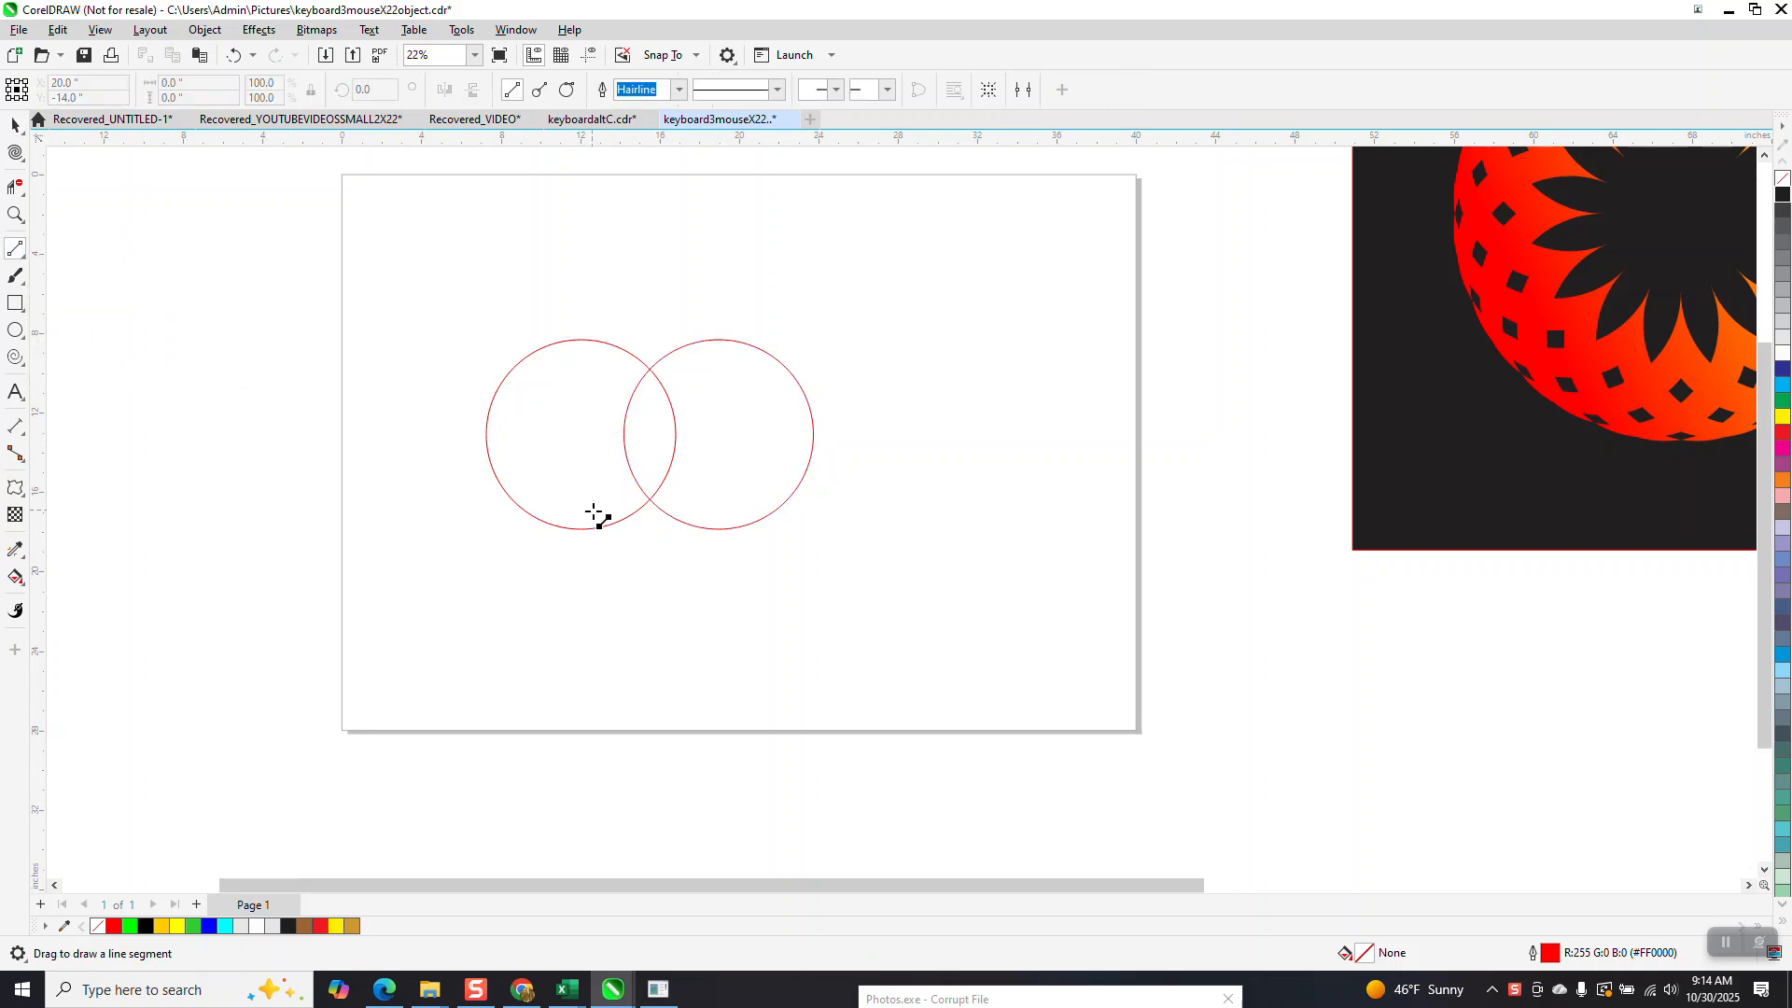
pyautogui.moveTo(719, 529); pyautogui.dragTo(580, 530)
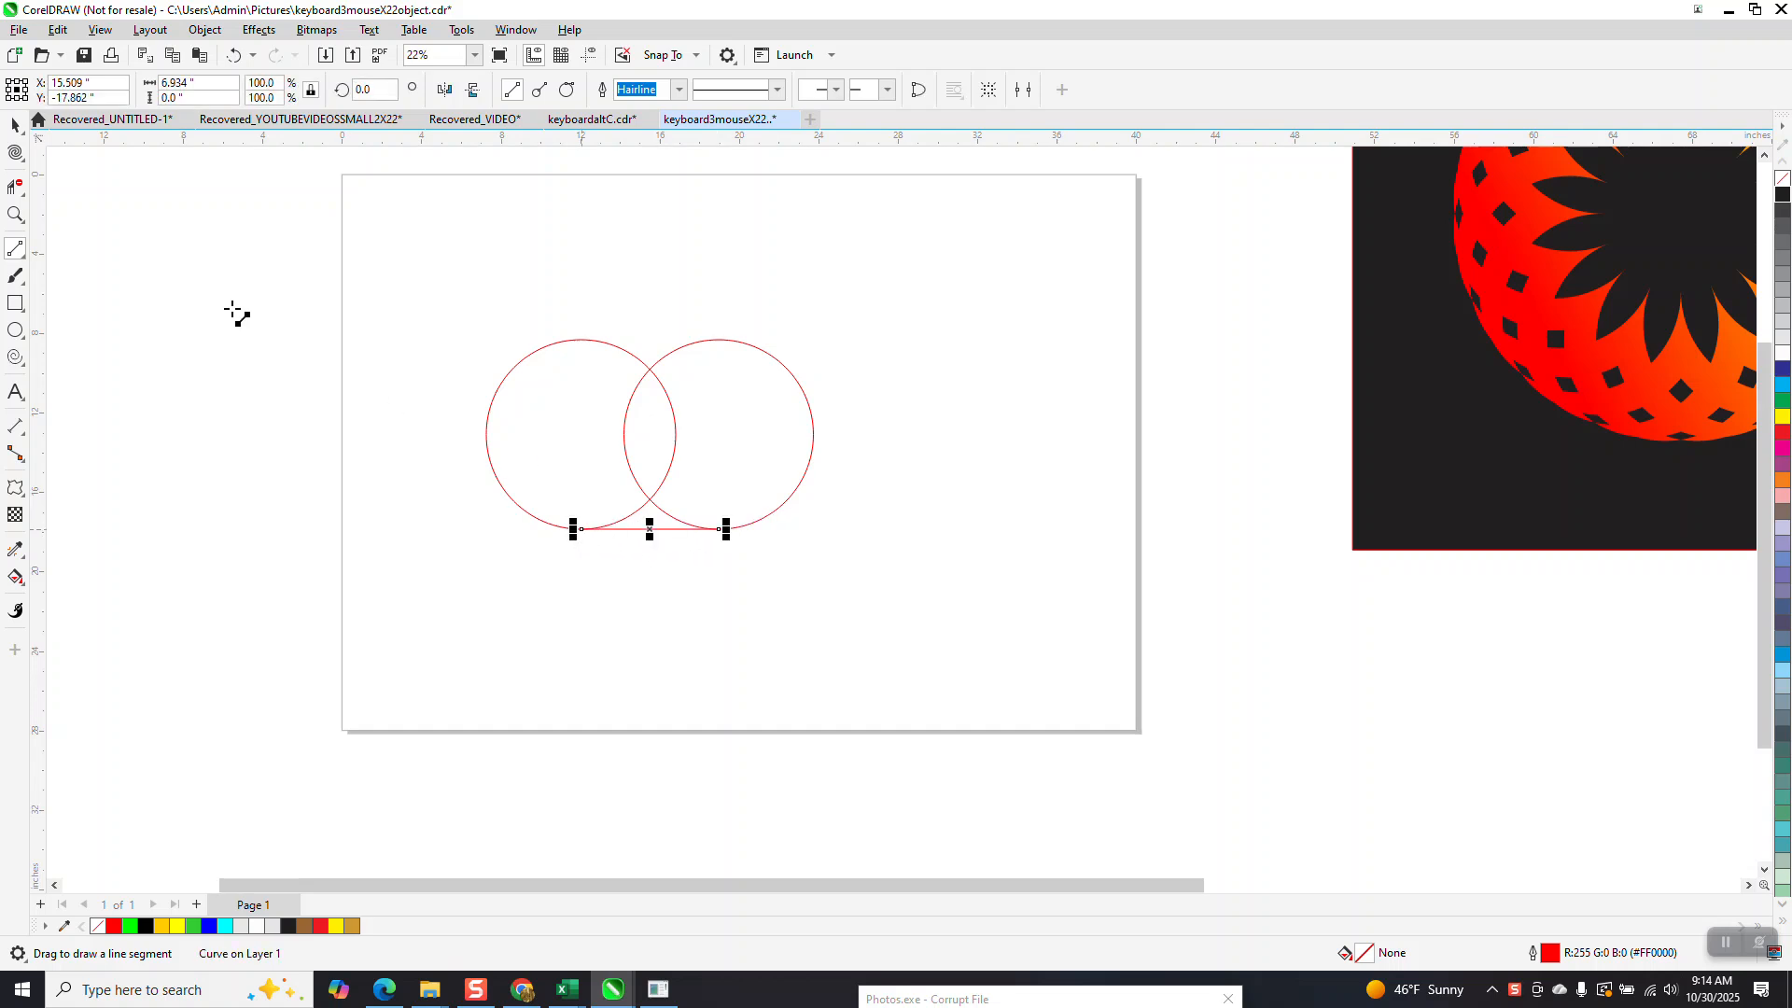
# Delete the virtual segments inside the joined circles, leaving only the outer contour and the bottom line.
pyautogui.click(15, 186)
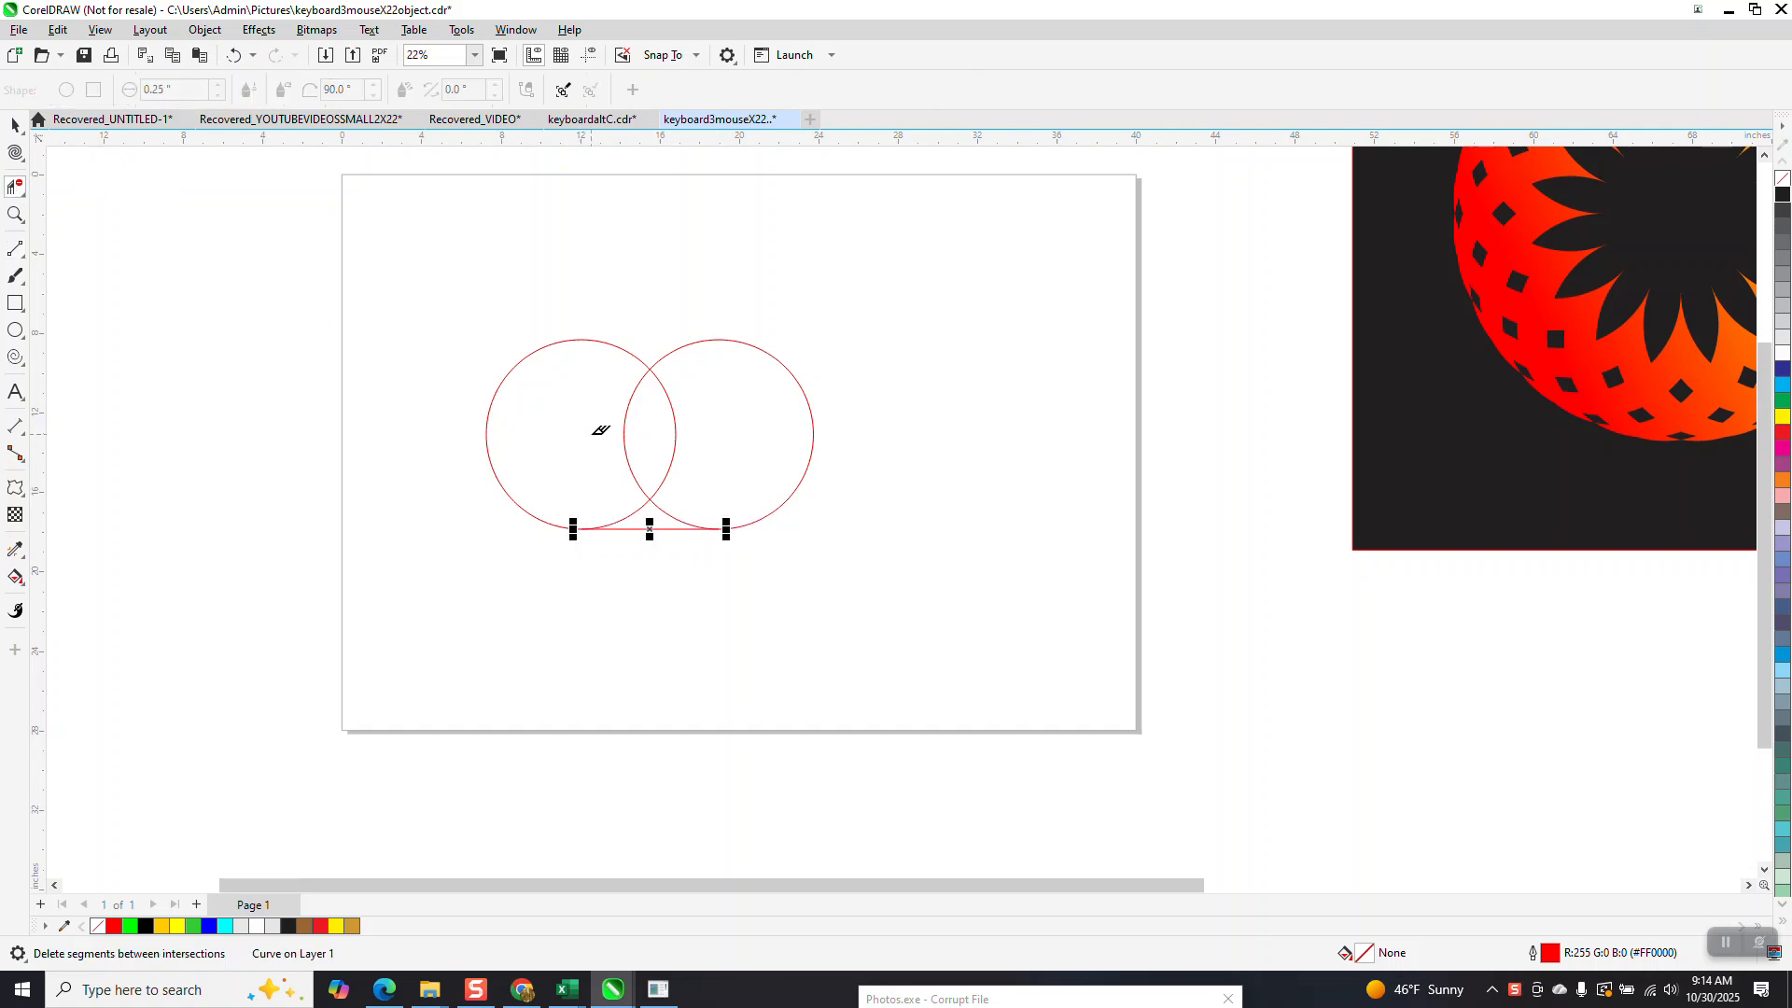
pyautogui.moveTo(586, 427); pyautogui.dragTo(720, 448)
pyautogui.click(655, 499)
pyautogui.click(648, 505)
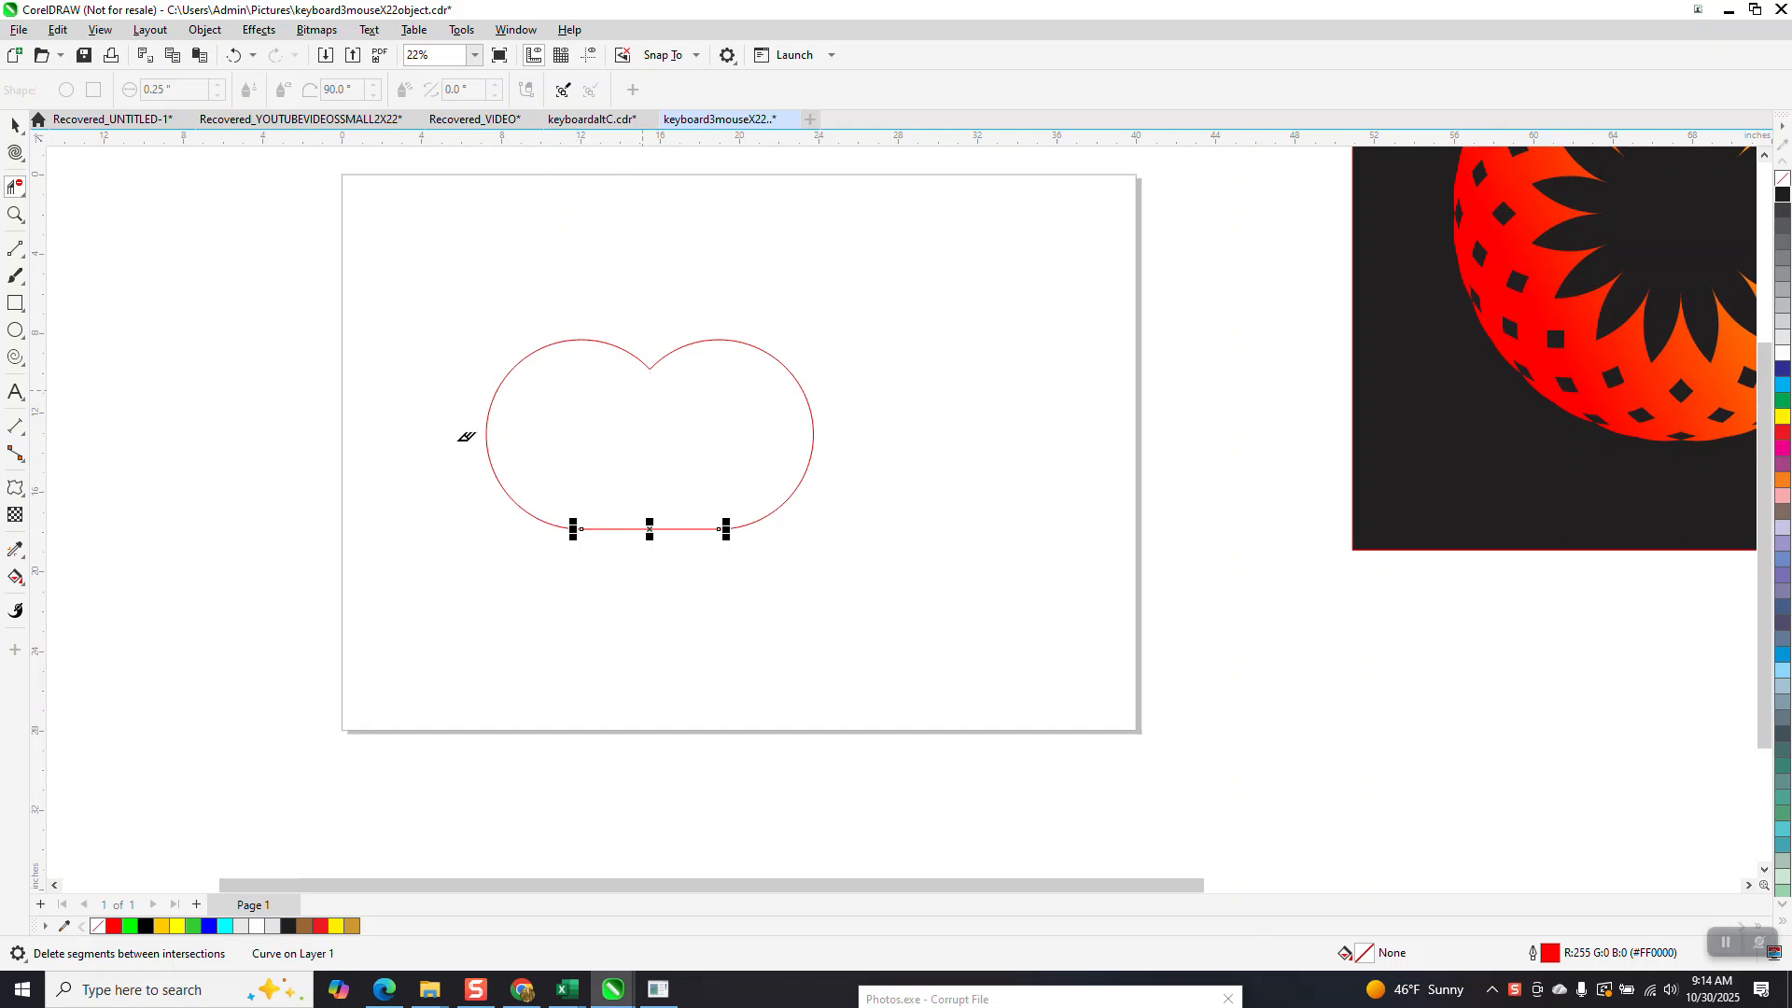
# Smart fill the closed contour in red and move the filled shape away from the original lines.
pyautogui.click(23, 591)
pyautogui.click(75, 595)
pyautogui.click(576, 458)
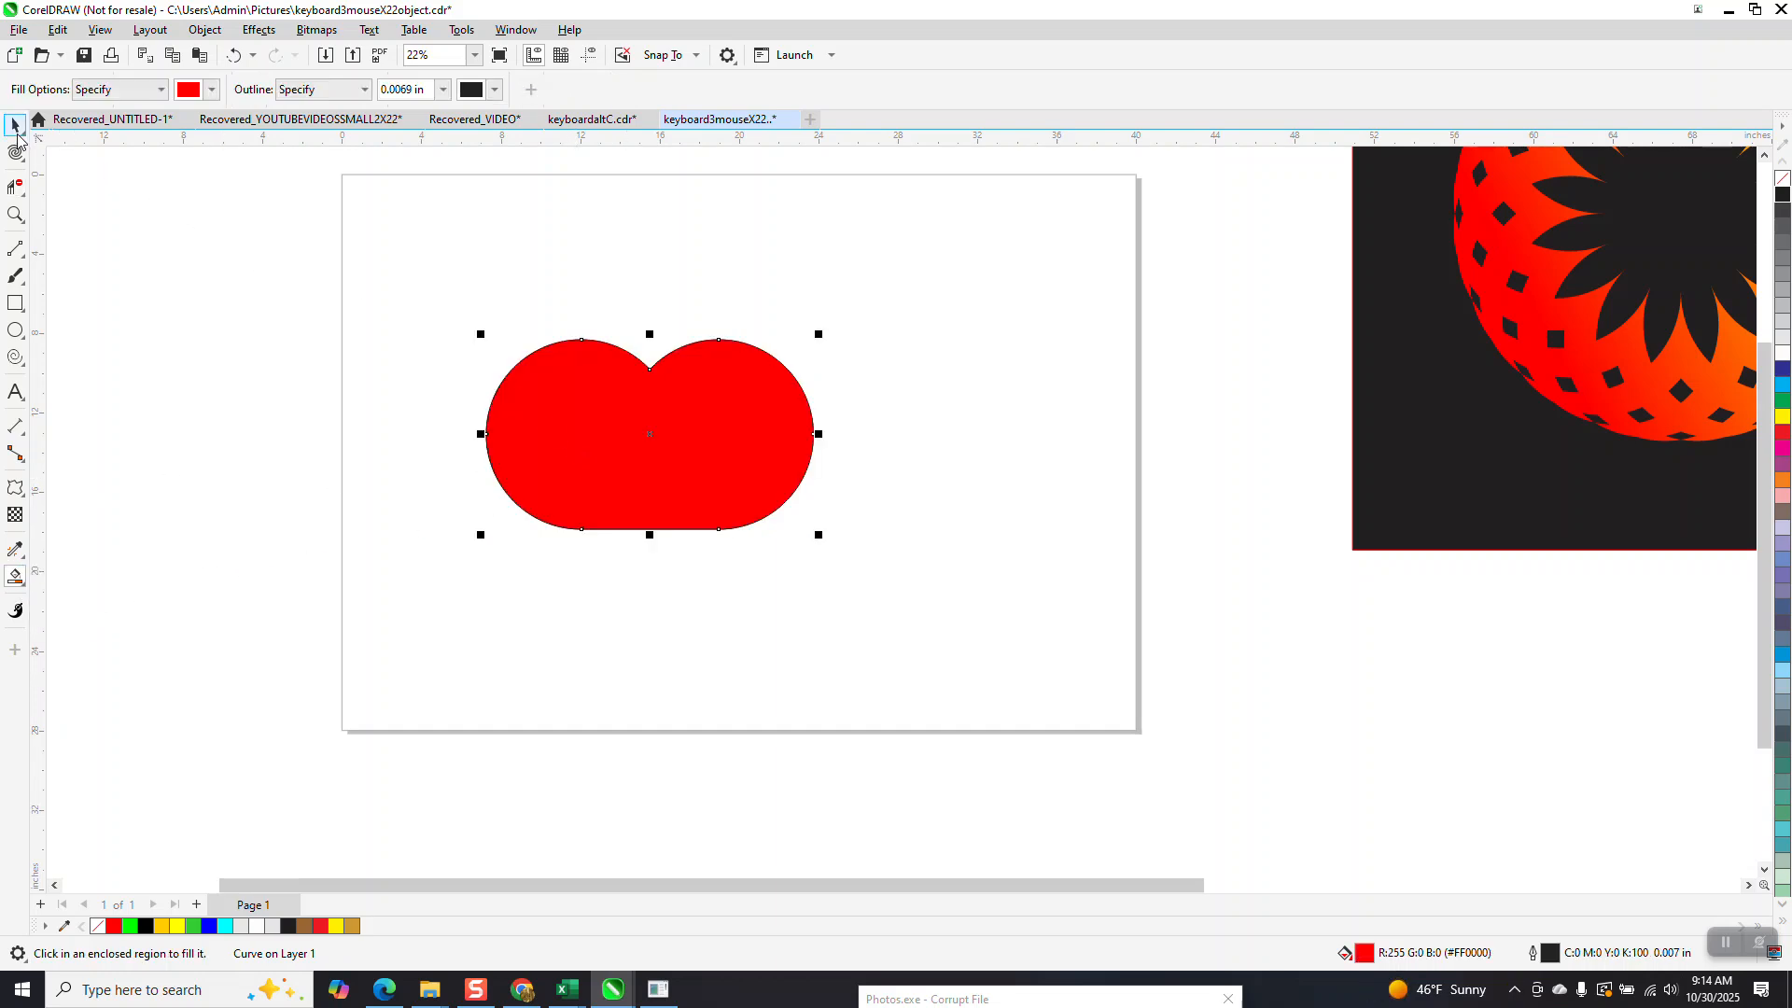
pyautogui.click(17, 128)
pyautogui.moveTo(677, 442); pyautogui.dragTo(1019, 510)
# Delete the leftover circle arcs and the straight line from the original construction.
pyautogui.click(735, 437)
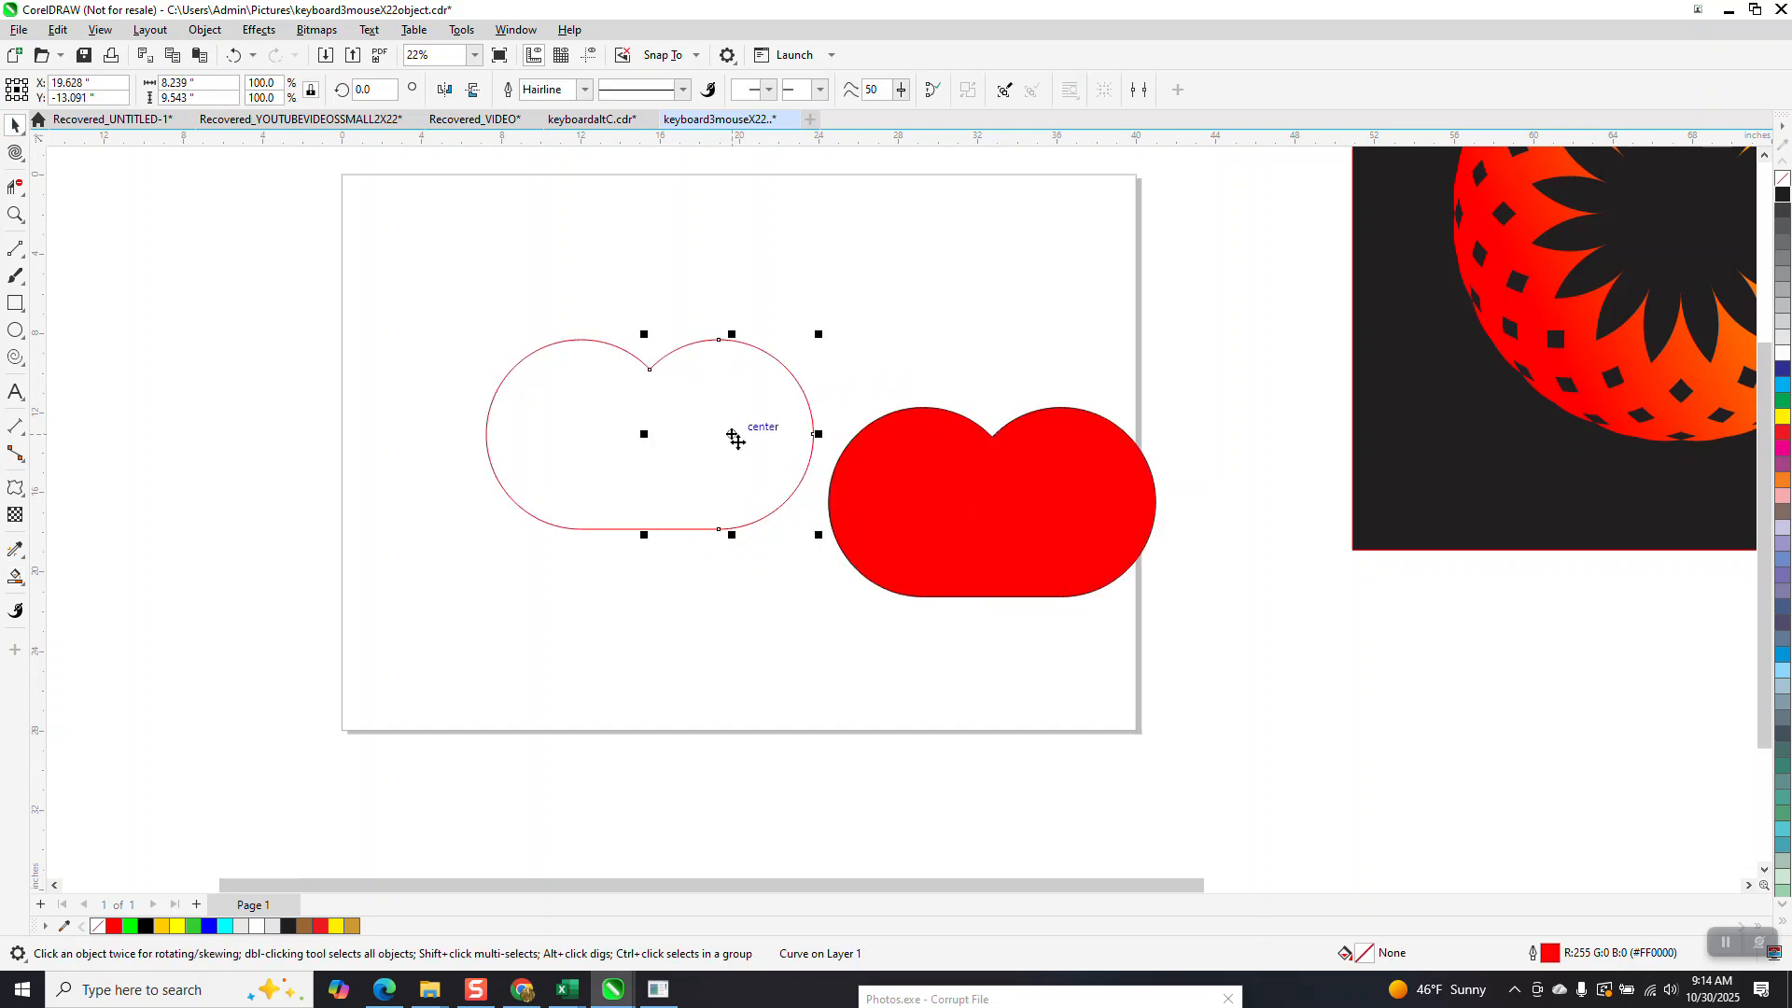
pyautogui.press('Delete')
pyautogui.click(707, 568)
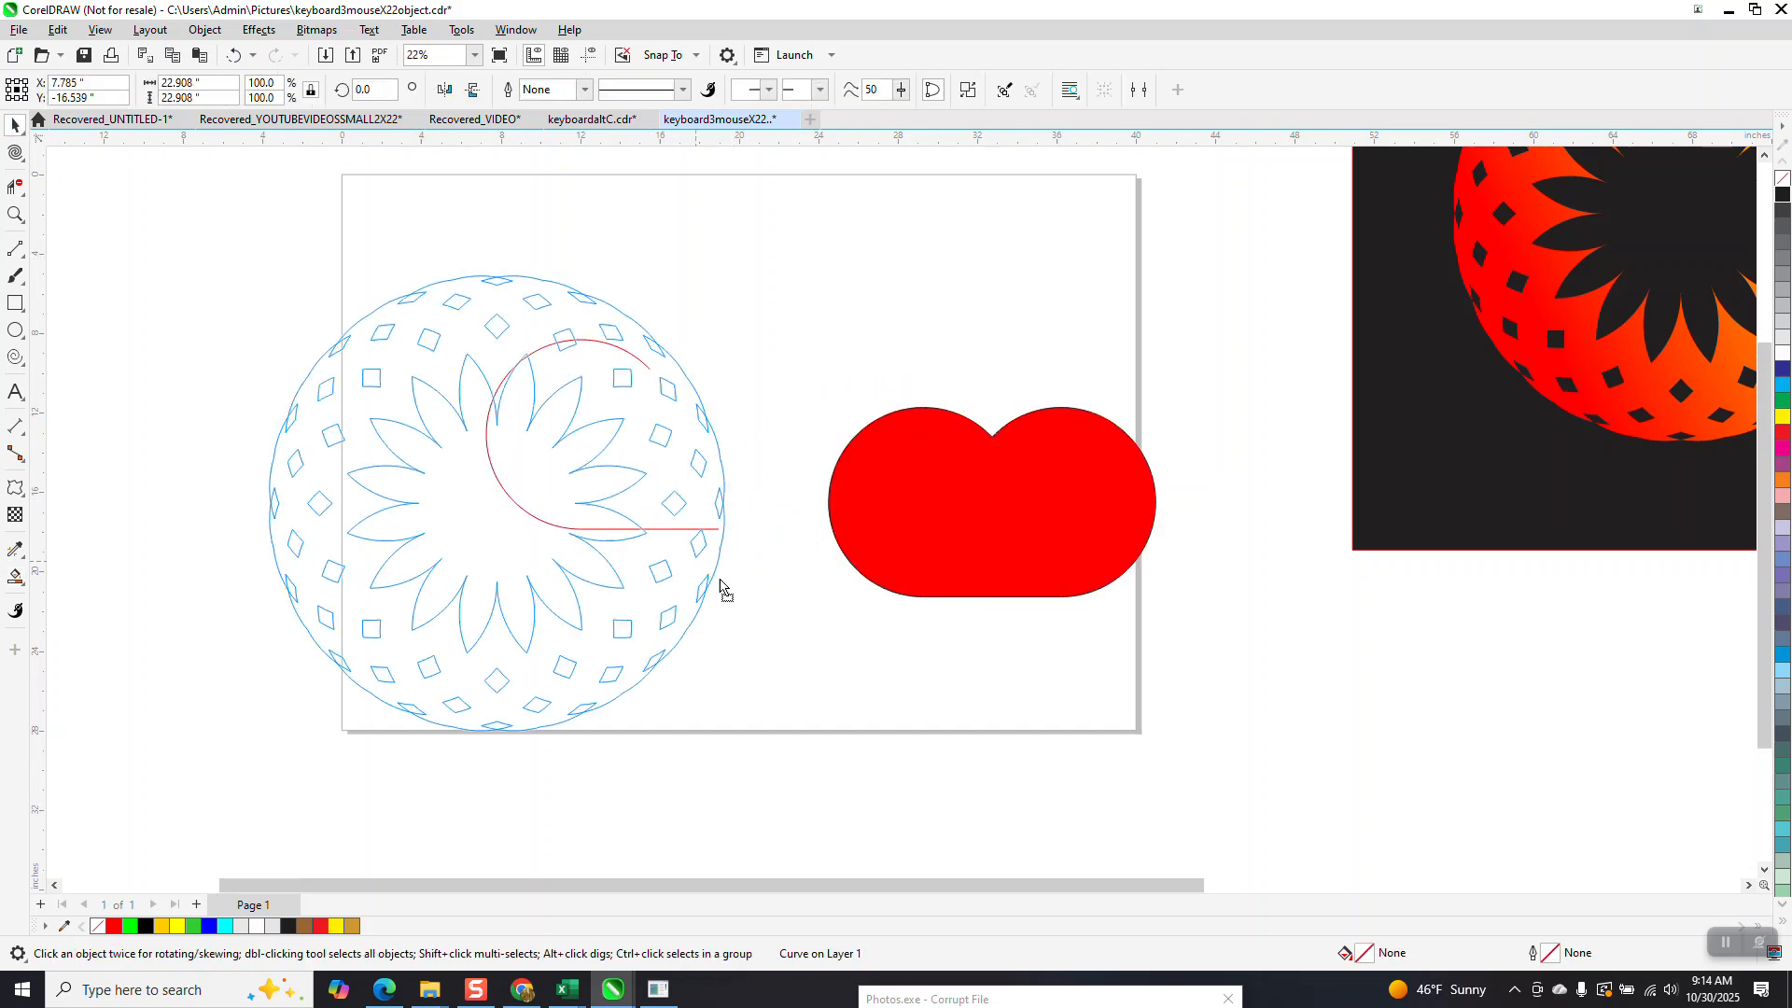
pyautogui.press('Delete')
pyautogui.click(633, 362)
pyautogui.press('Delete')
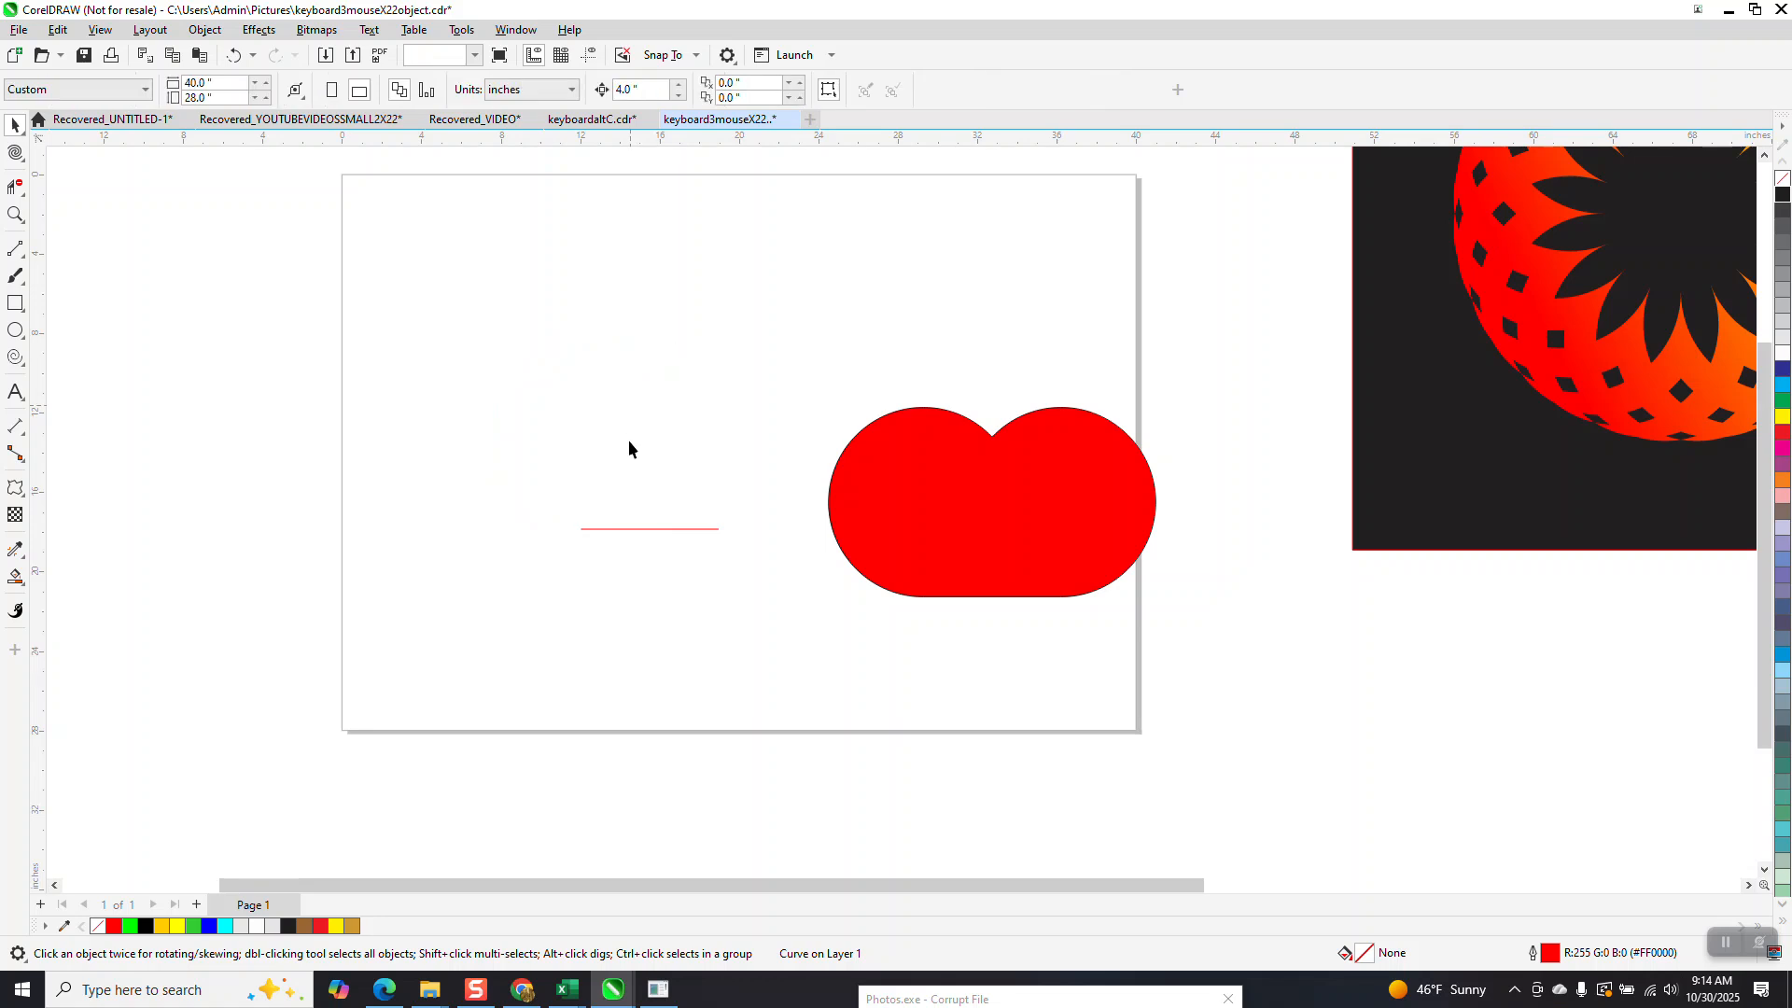
pyautogui.click(676, 529)
pyautogui.press('Delete')
# Move the red shape to the upper middle of the page, remove its fill and mirror a copy directly below it.
pyautogui.moveTo(938, 558); pyautogui.dragTo(686, 432)
pyautogui.click(1783, 180)
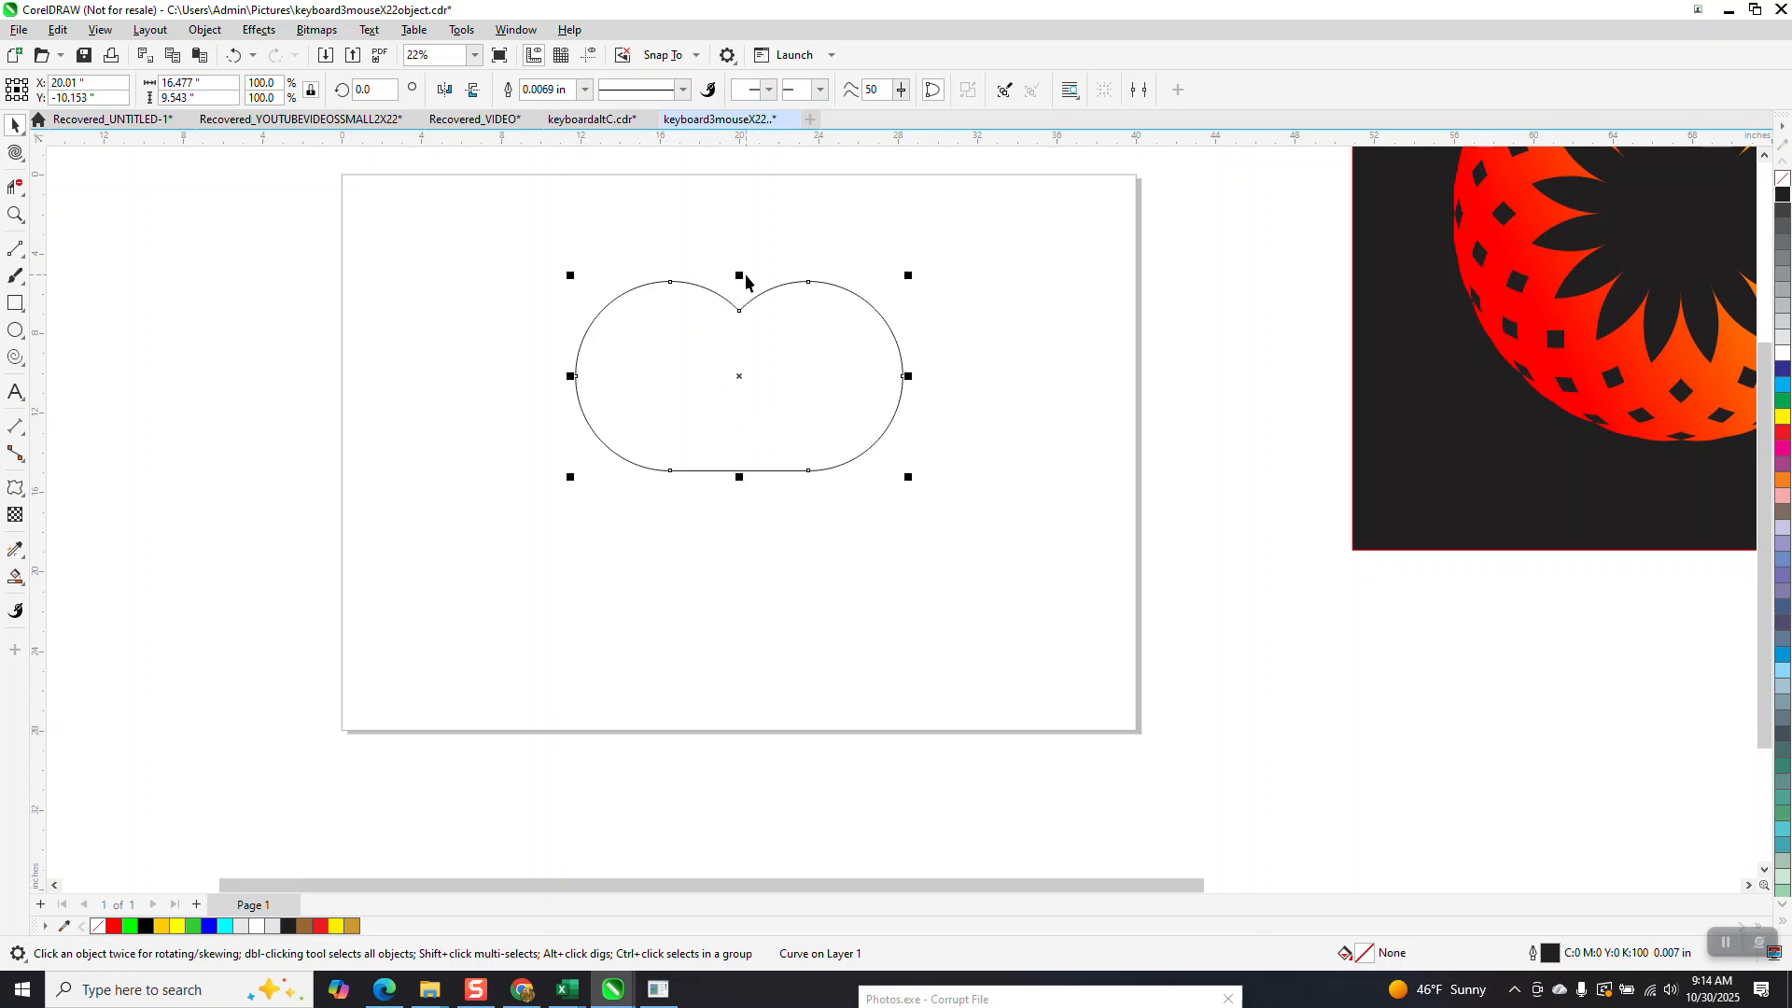
pyautogui.moveTo(740, 275); pyautogui.dragTo(743, 477)
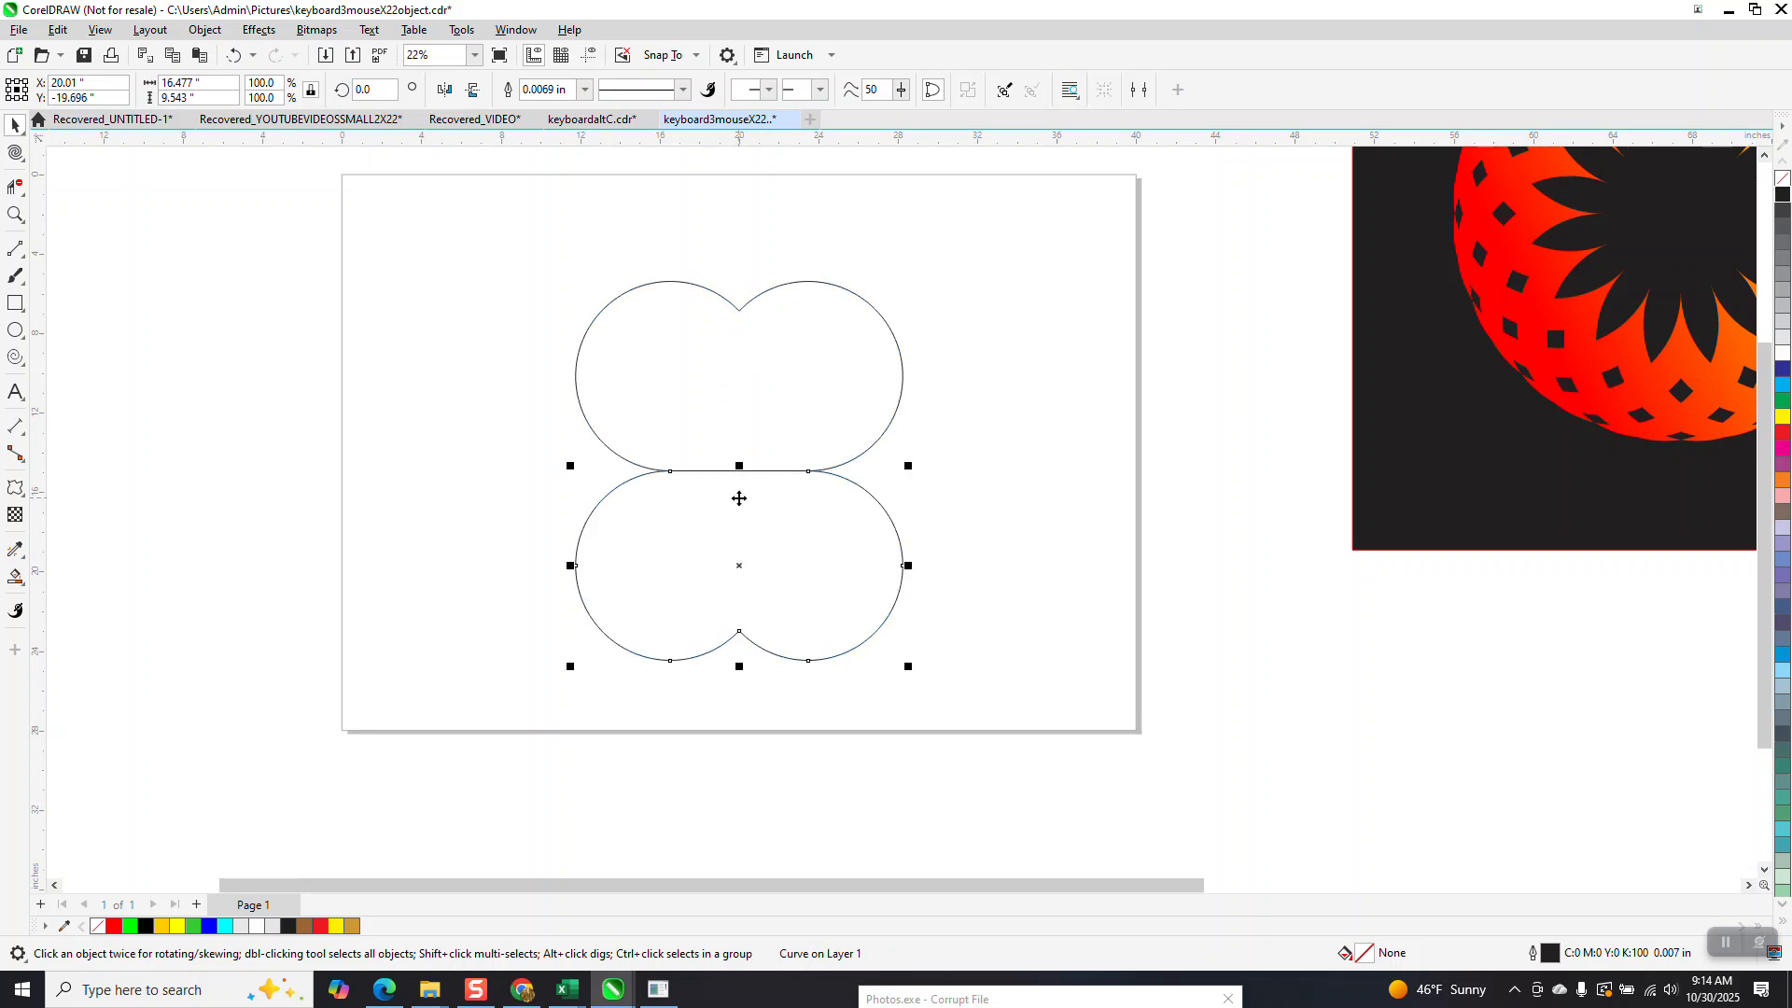
# Delete the shared straight segments between the upper and lower outlines.
pyautogui.click(15, 187)
pyautogui.moveTo(688, 429); pyautogui.dragTo(808, 522)
pyautogui.click(15, 125)
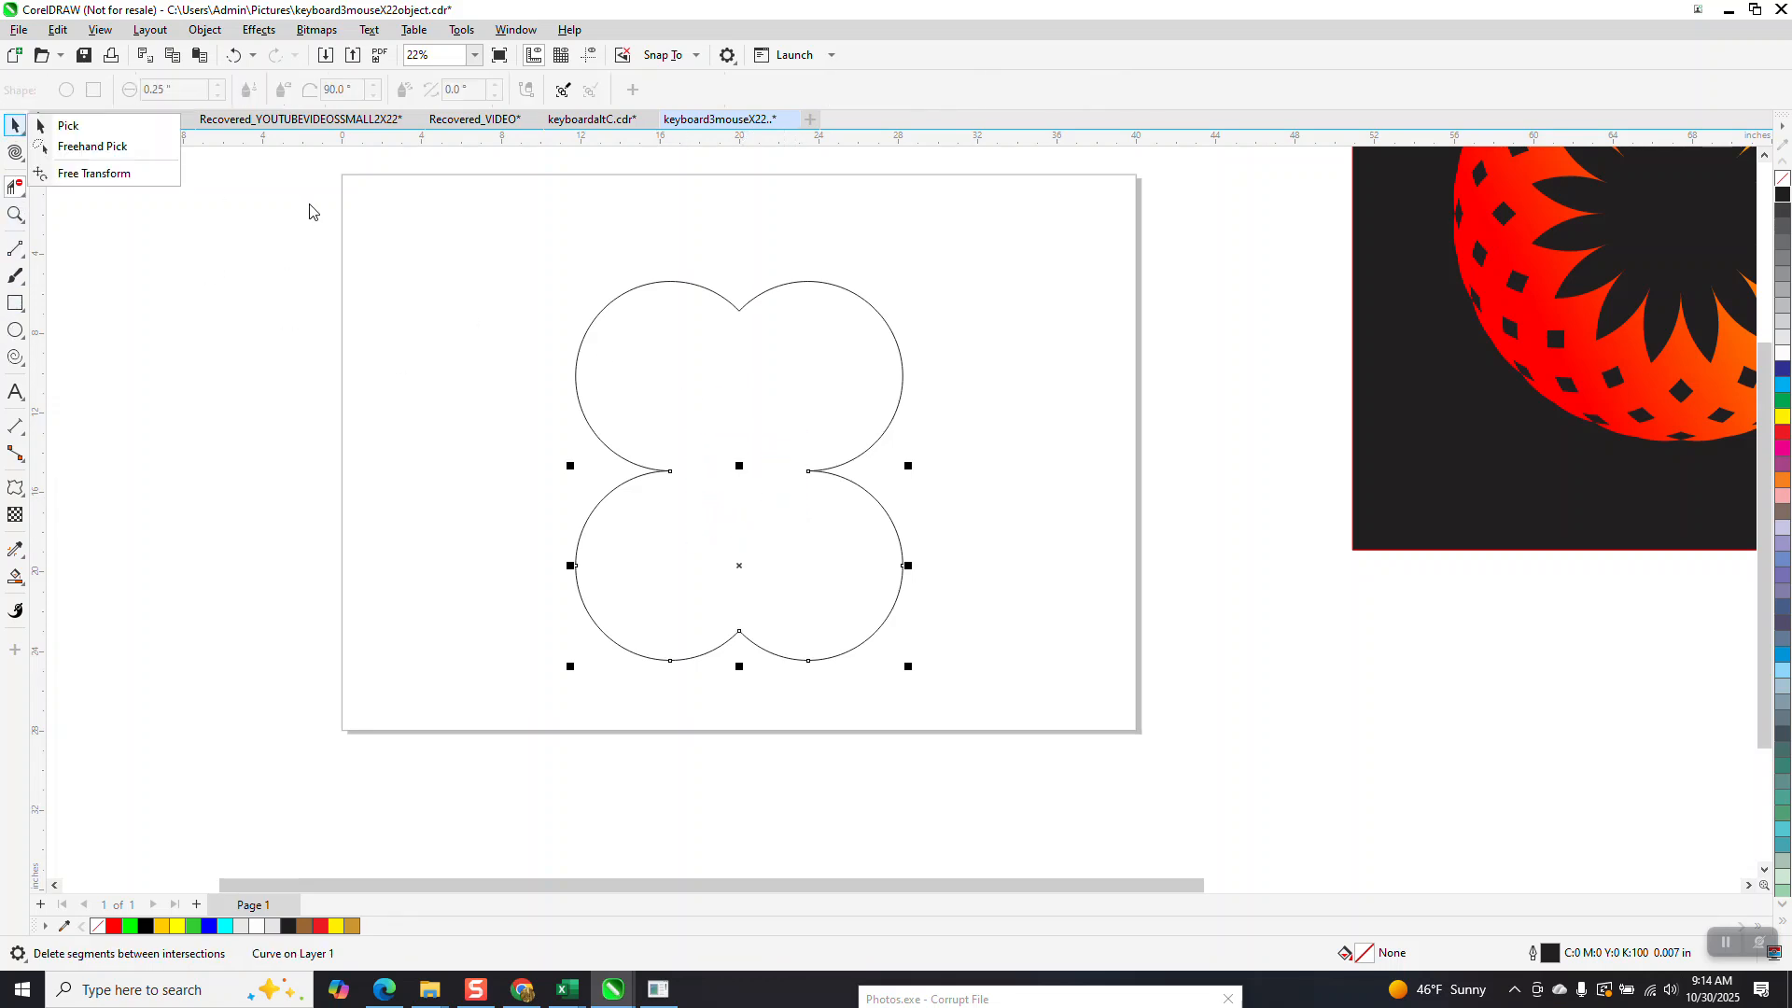
# Group the two outlines centred on the page and add a copy of the group rotated 90 degrees.
pyautogui.click(46, 126)
pyautogui.moveTo(450, 241); pyautogui.dragTo(1029, 738)
pyautogui.hotkey('ctrl', 'g')
pyautogui.press('p')
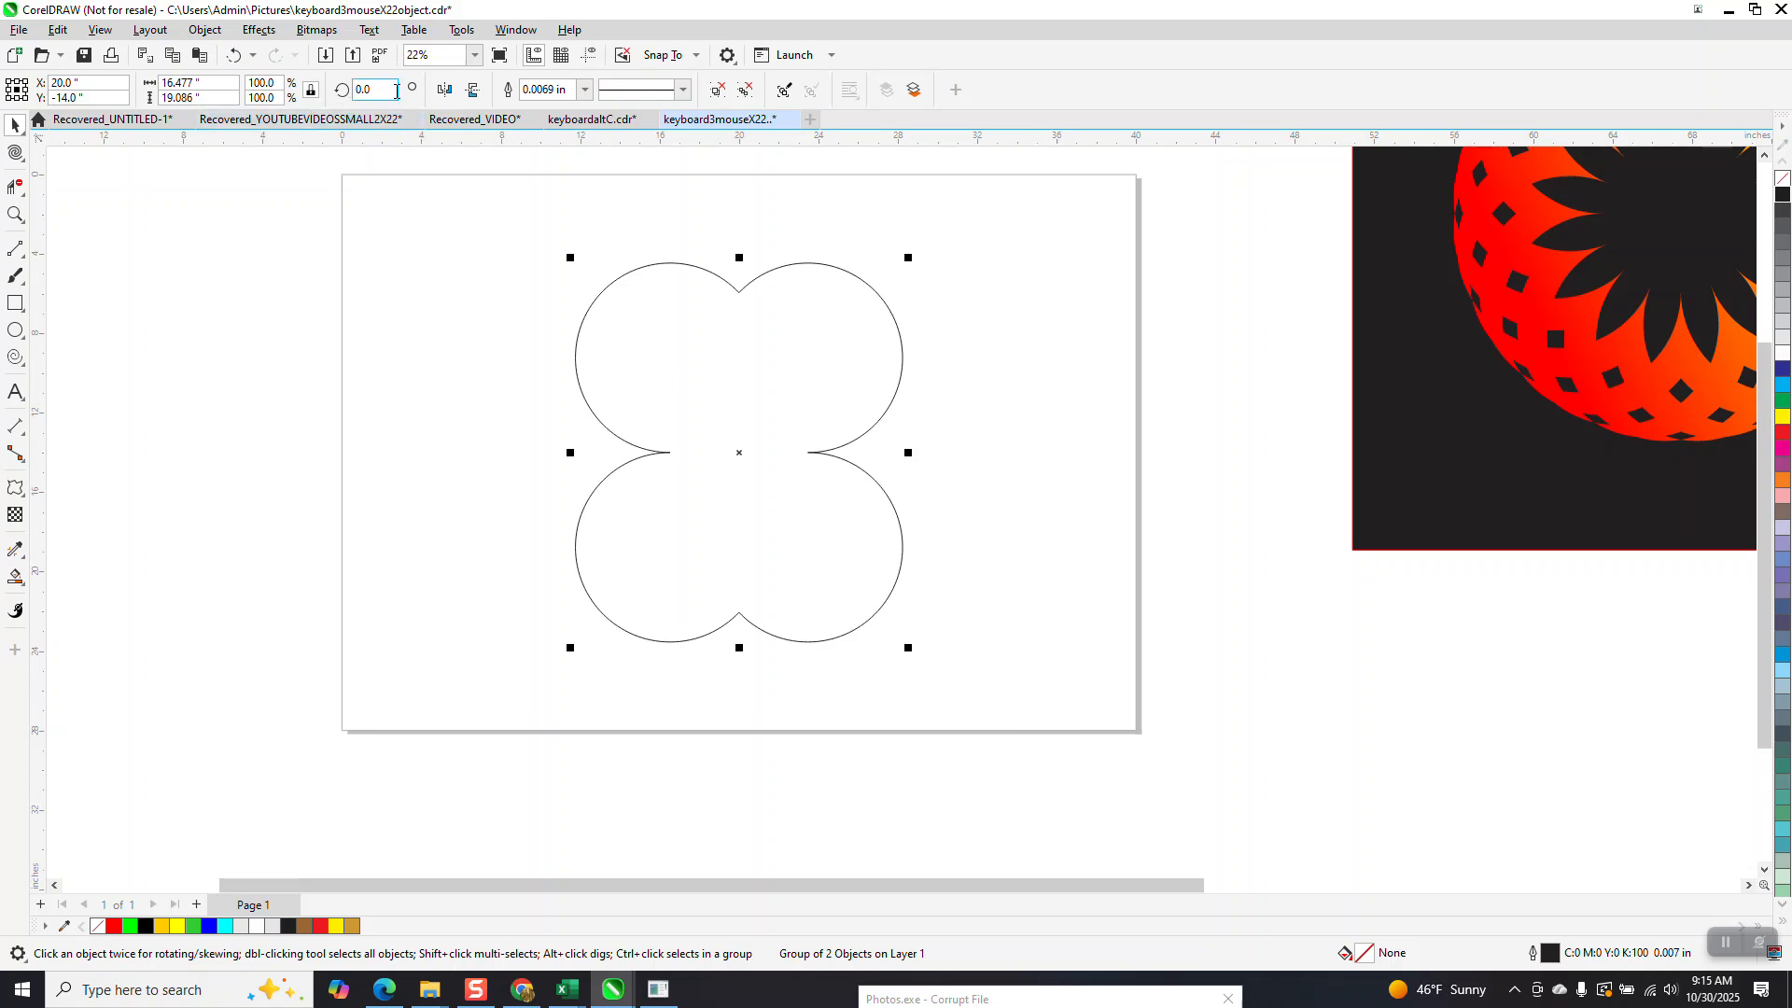
pyautogui.write('90')
pyautogui.press('Return')
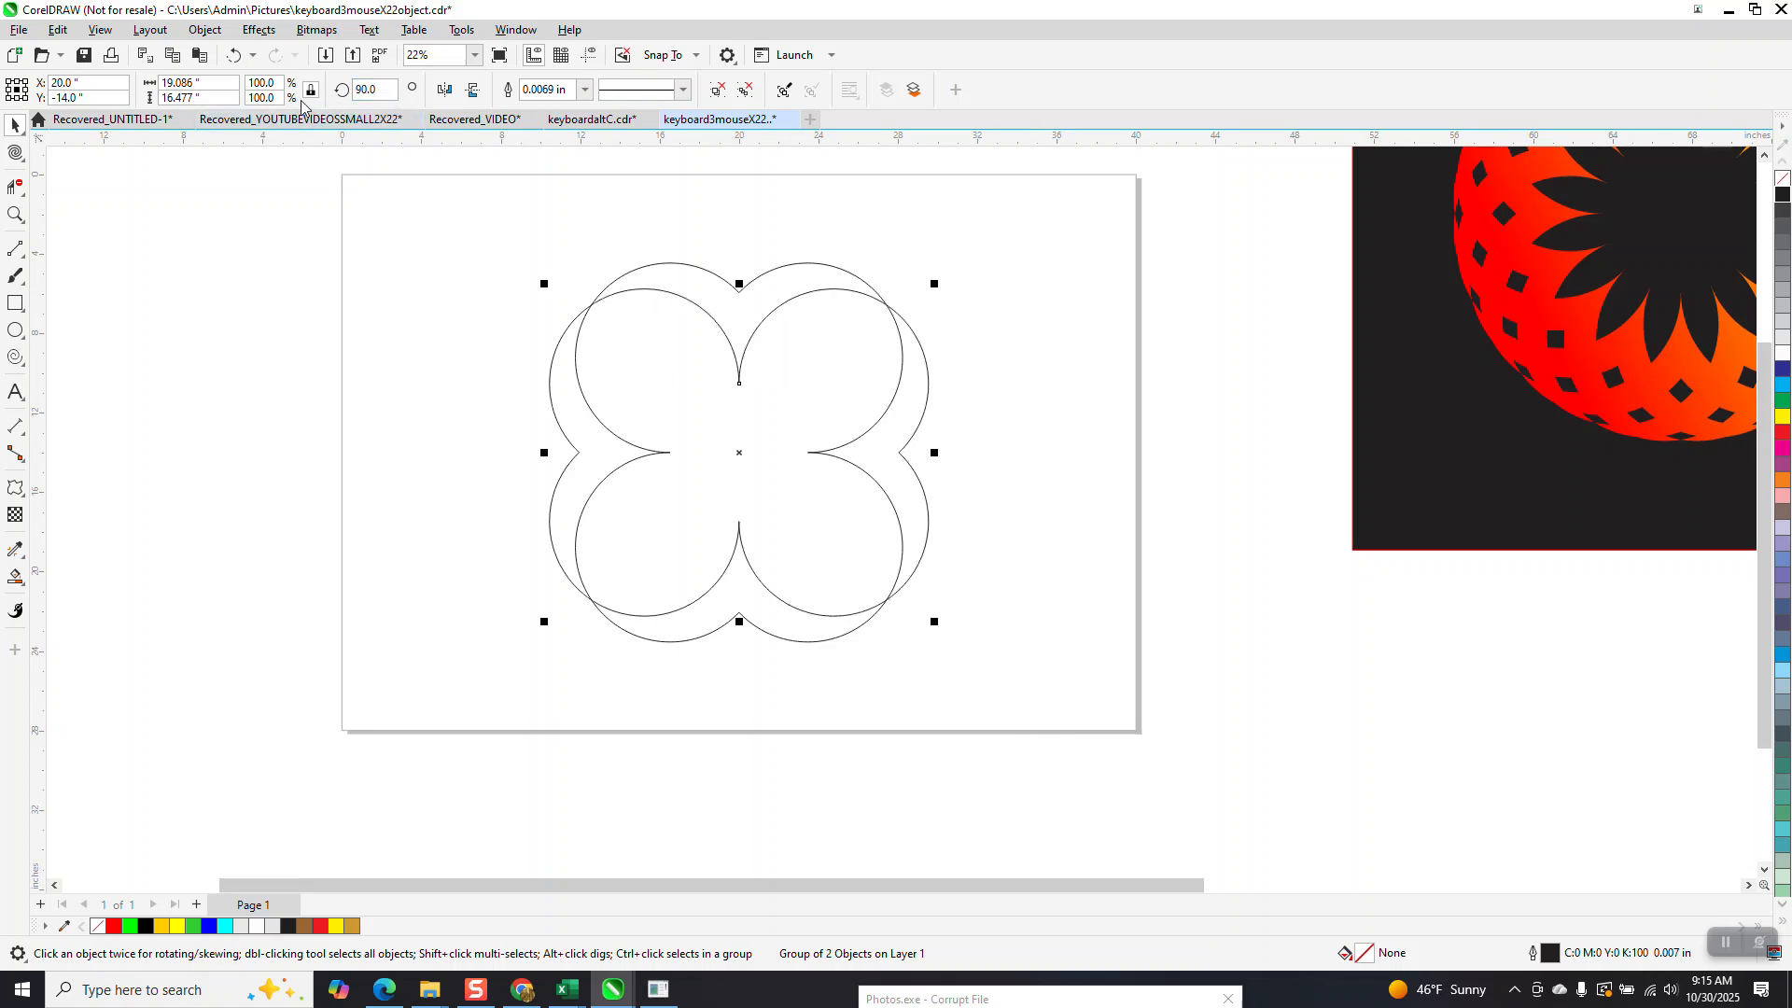
# Smart fill the four outer regions between the overlapping outlines in red, nudging each new piece 4 inches left.
pyautogui.click(15, 577)
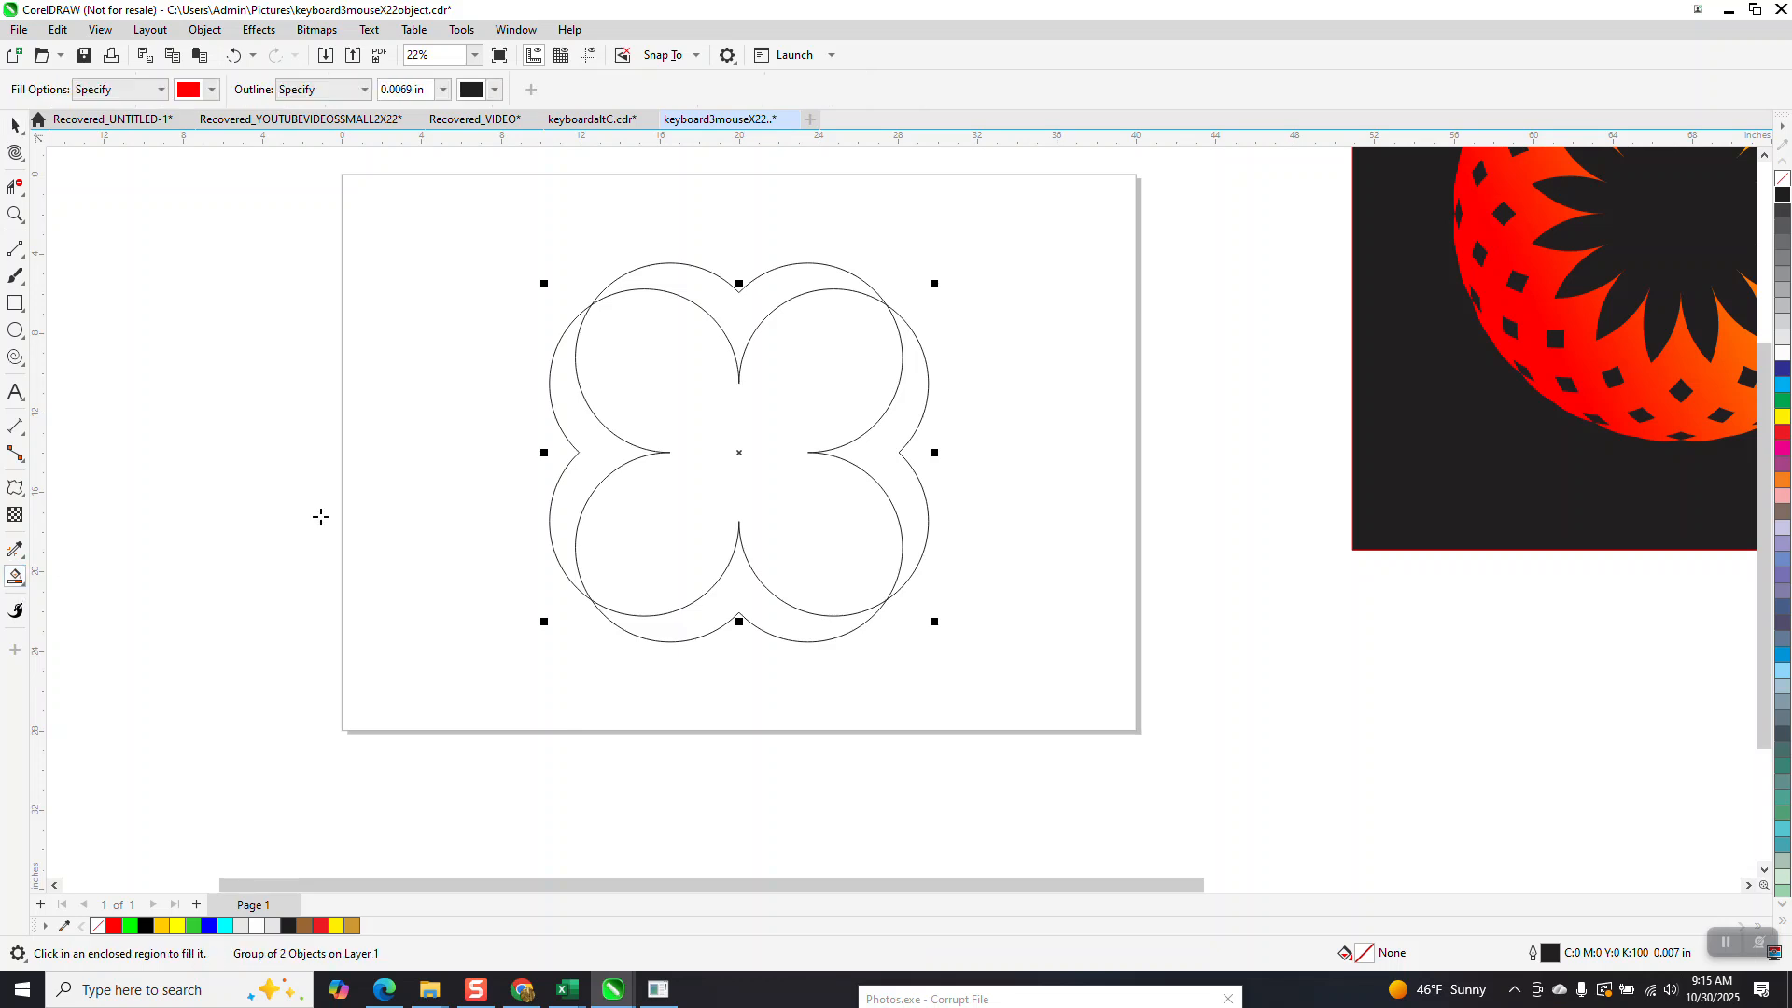
pyautogui.click(596, 448)
pyautogui.press('Left')
pyautogui.click(722, 305)
pyautogui.press('Left')
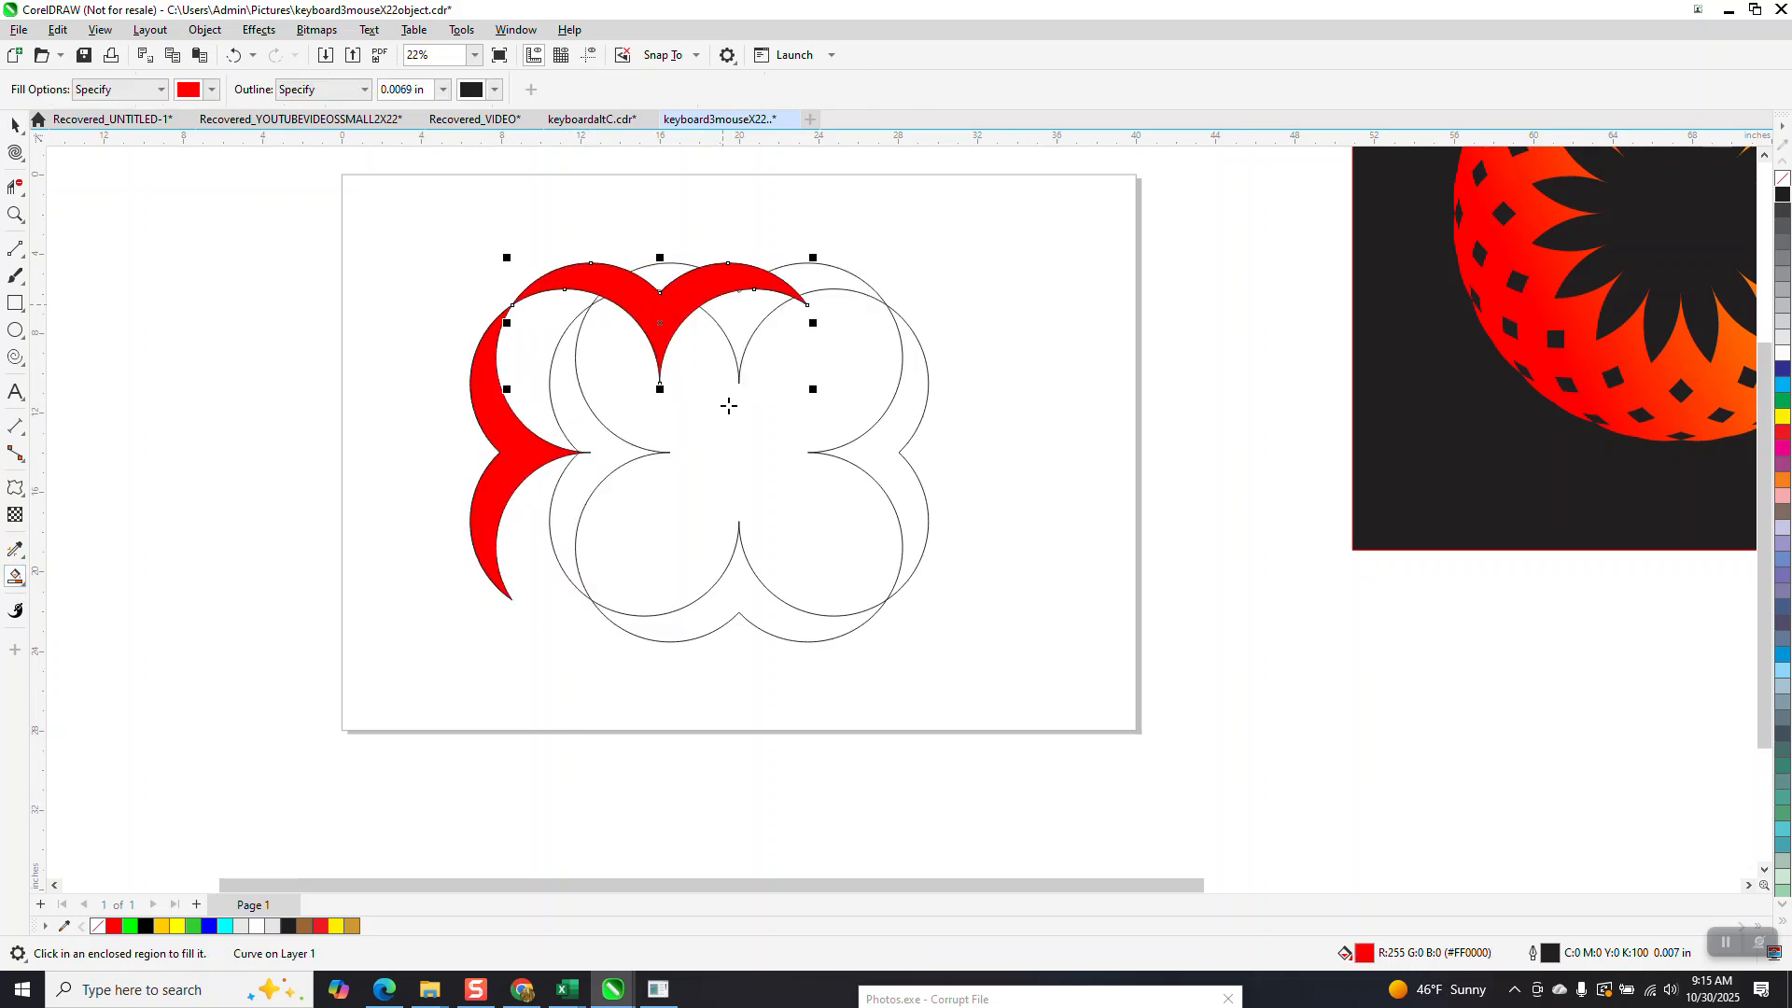
pyautogui.click(731, 602)
pyautogui.press('Left')
pyautogui.click(882, 452)
pyautogui.press('Left')
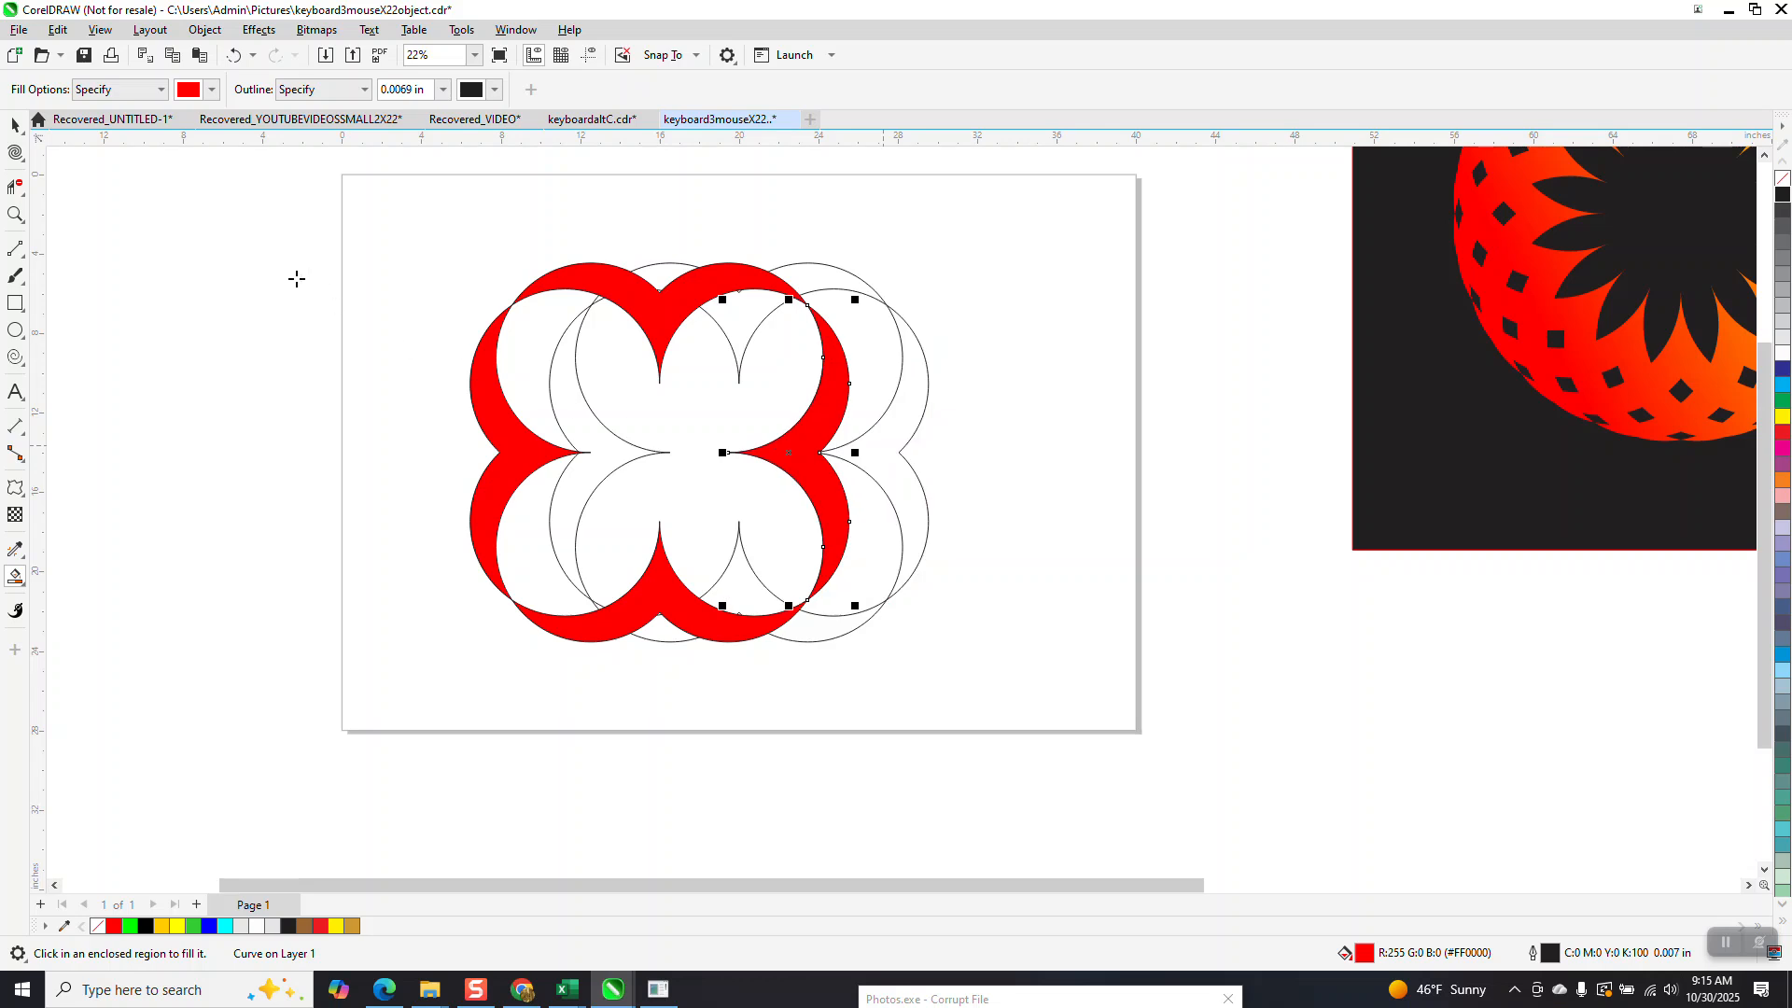
# Delete both unfilled outline groups, keeping only the four red pieces.
pyautogui.click(15, 125)
pyautogui.click(922, 414)
pyautogui.press('Delete')
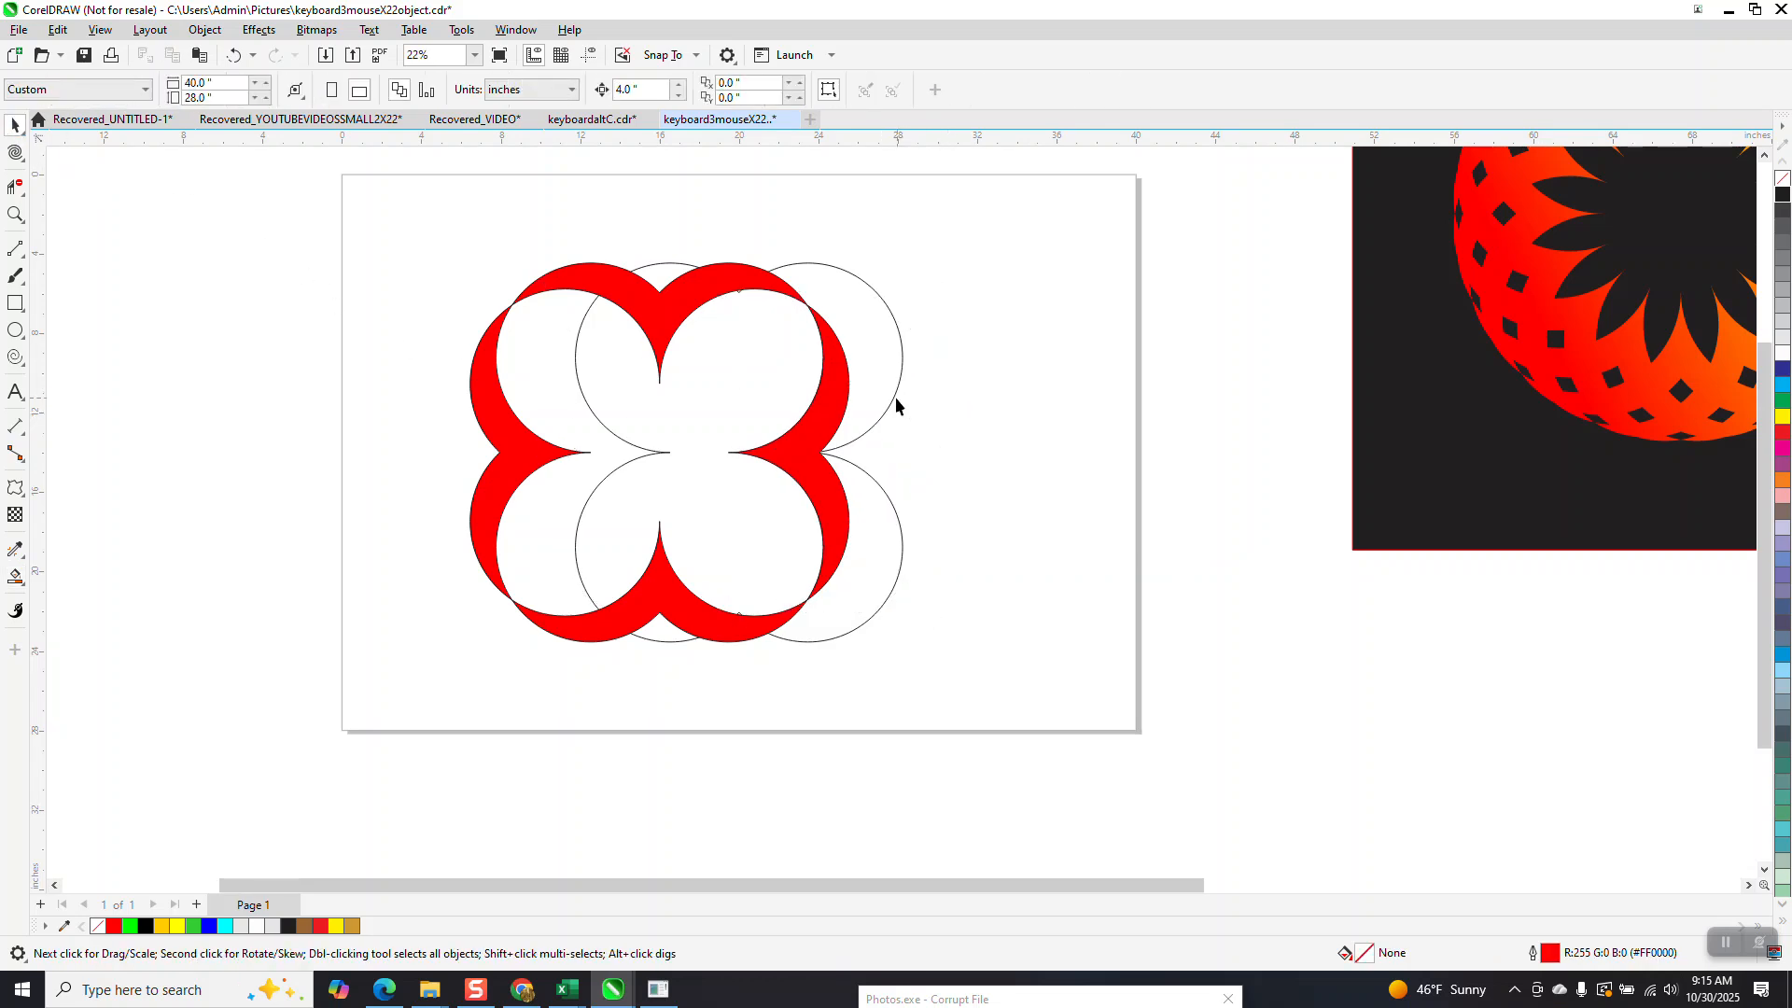
pyautogui.click(896, 401)
pyautogui.press('Delete')
# Select the four red pieces and add a copy of them rotated 45 degrees.
pyautogui.moveTo(499, 355); pyautogui.dragTo(887, 654)
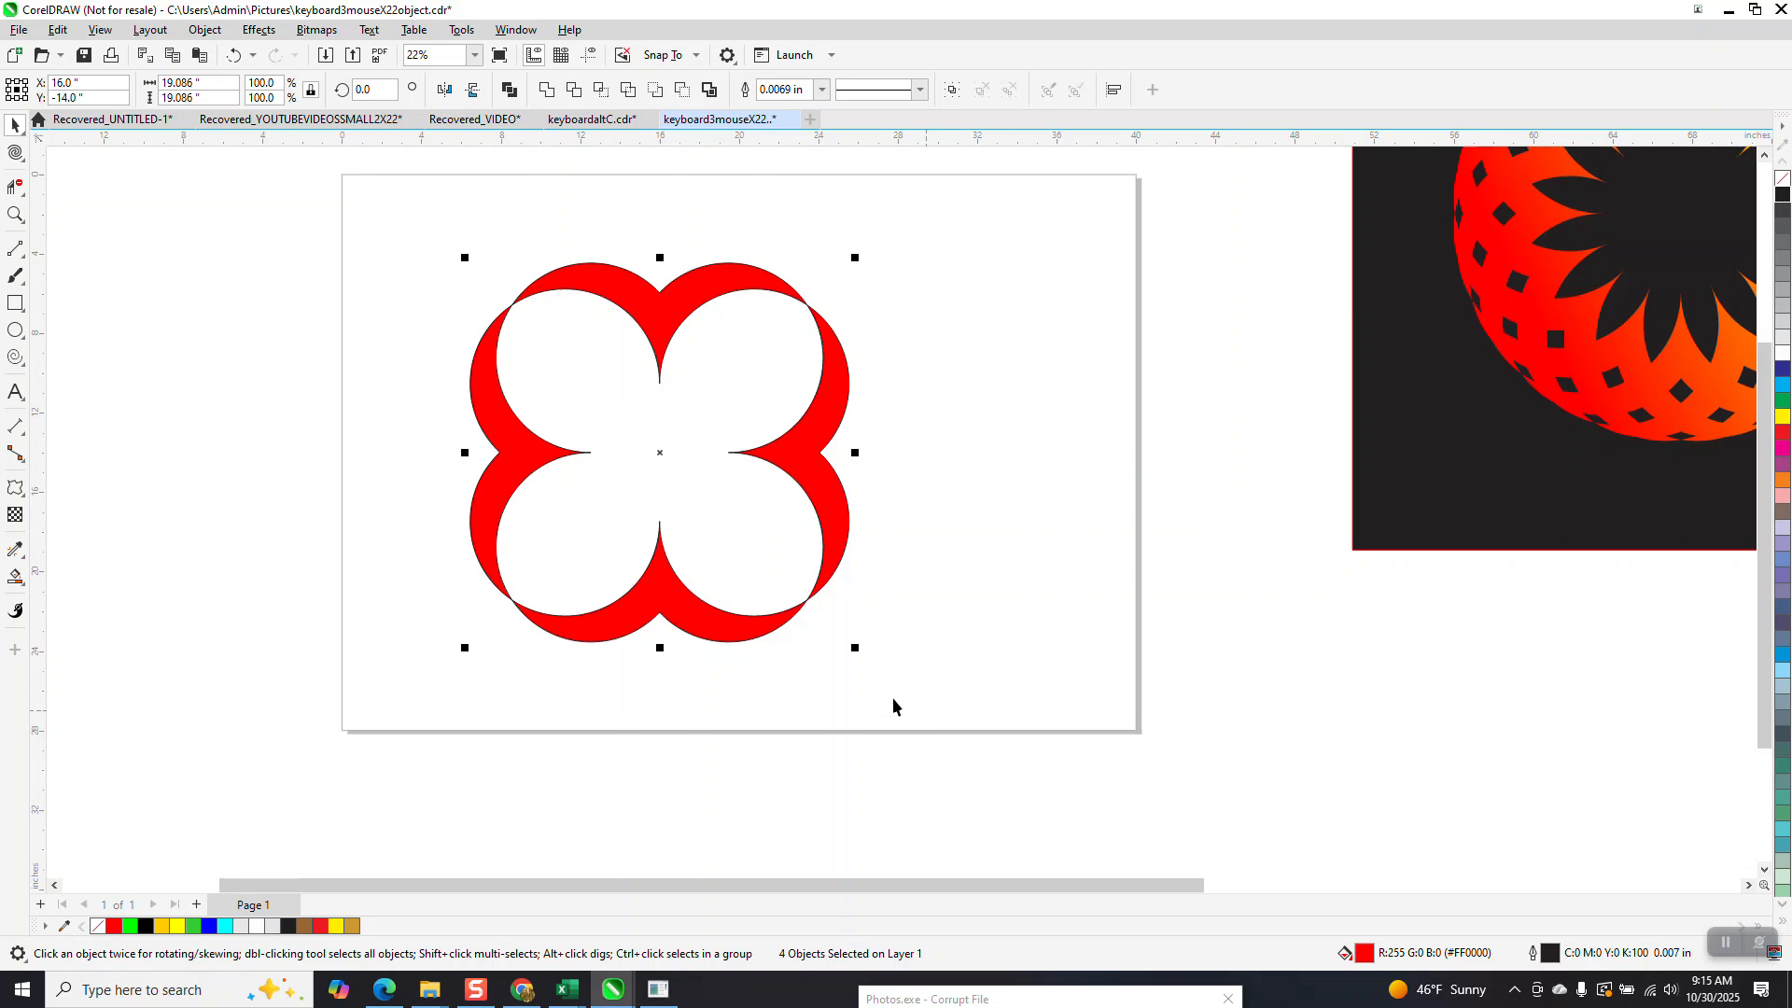
pyautogui.click(366, 88)
pyautogui.write('90')
pyautogui.press('Return')
pyautogui.click(394, 93)
pyautogui.write('45')
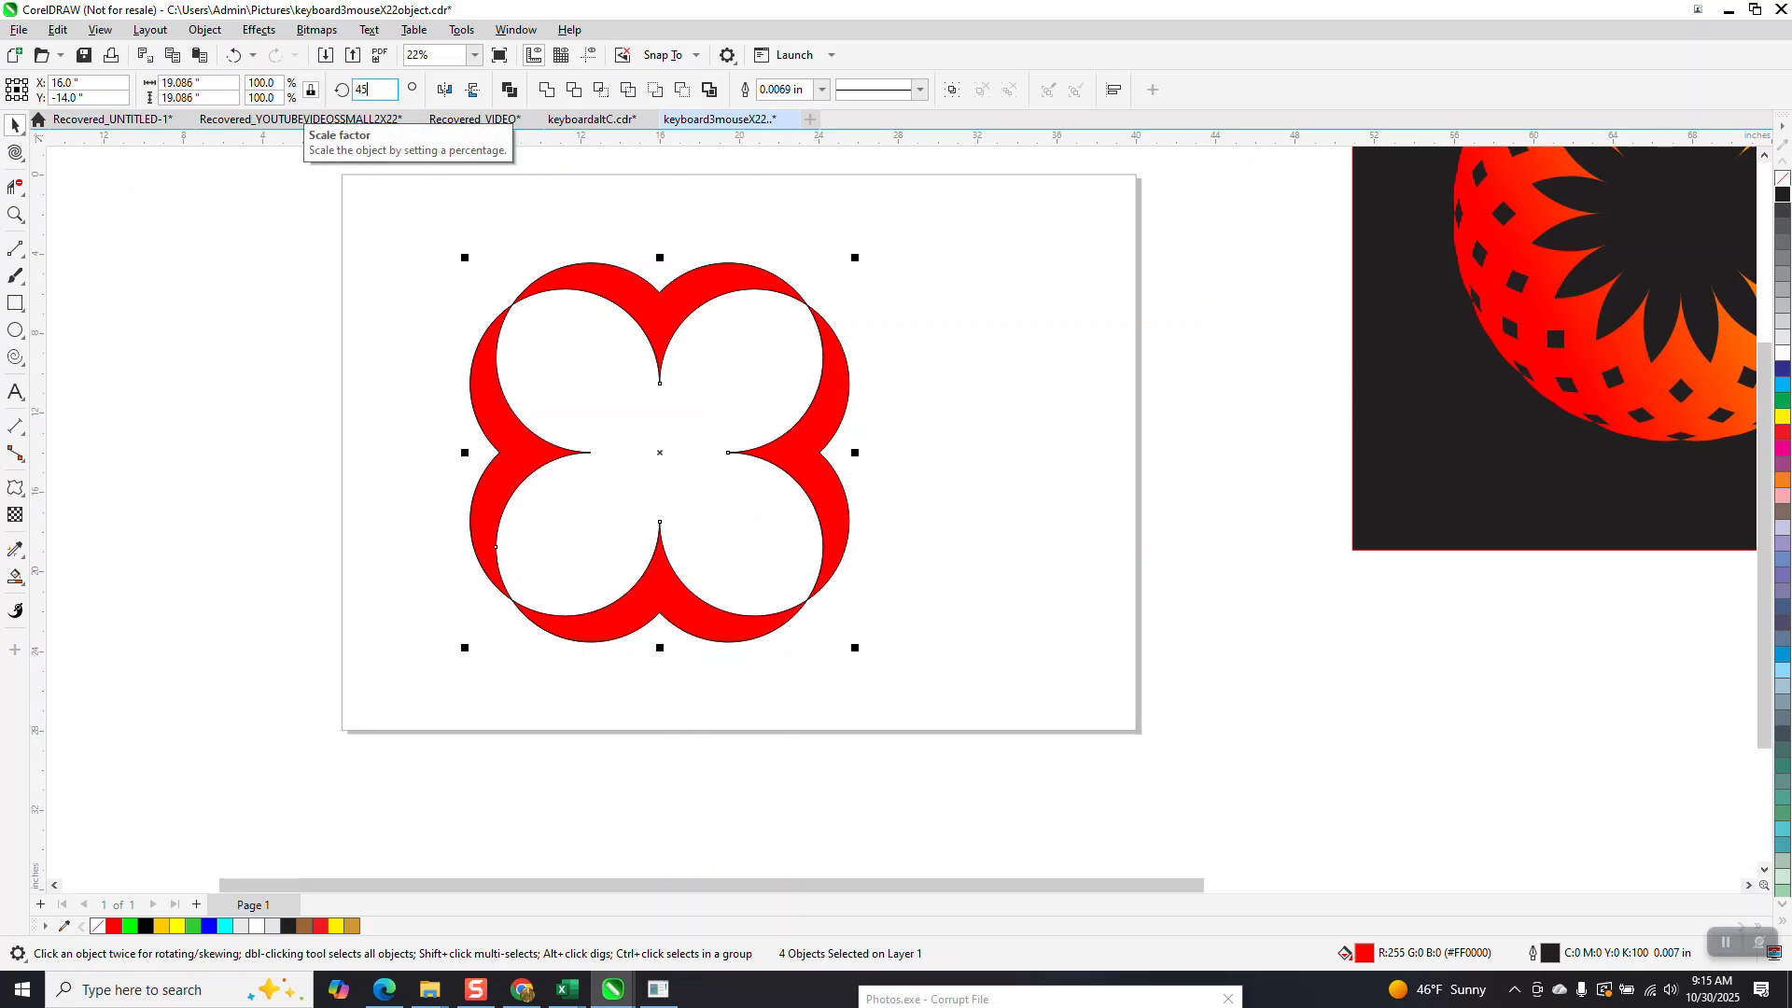
pyautogui.press('Return')
# Remove the fill from all eight pieces and replace their black outline with a red hairline.
pyautogui.moveTo(431, 187); pyautogui.dragTo(806, 627)
pyautogui.rightClick(1783, 181)
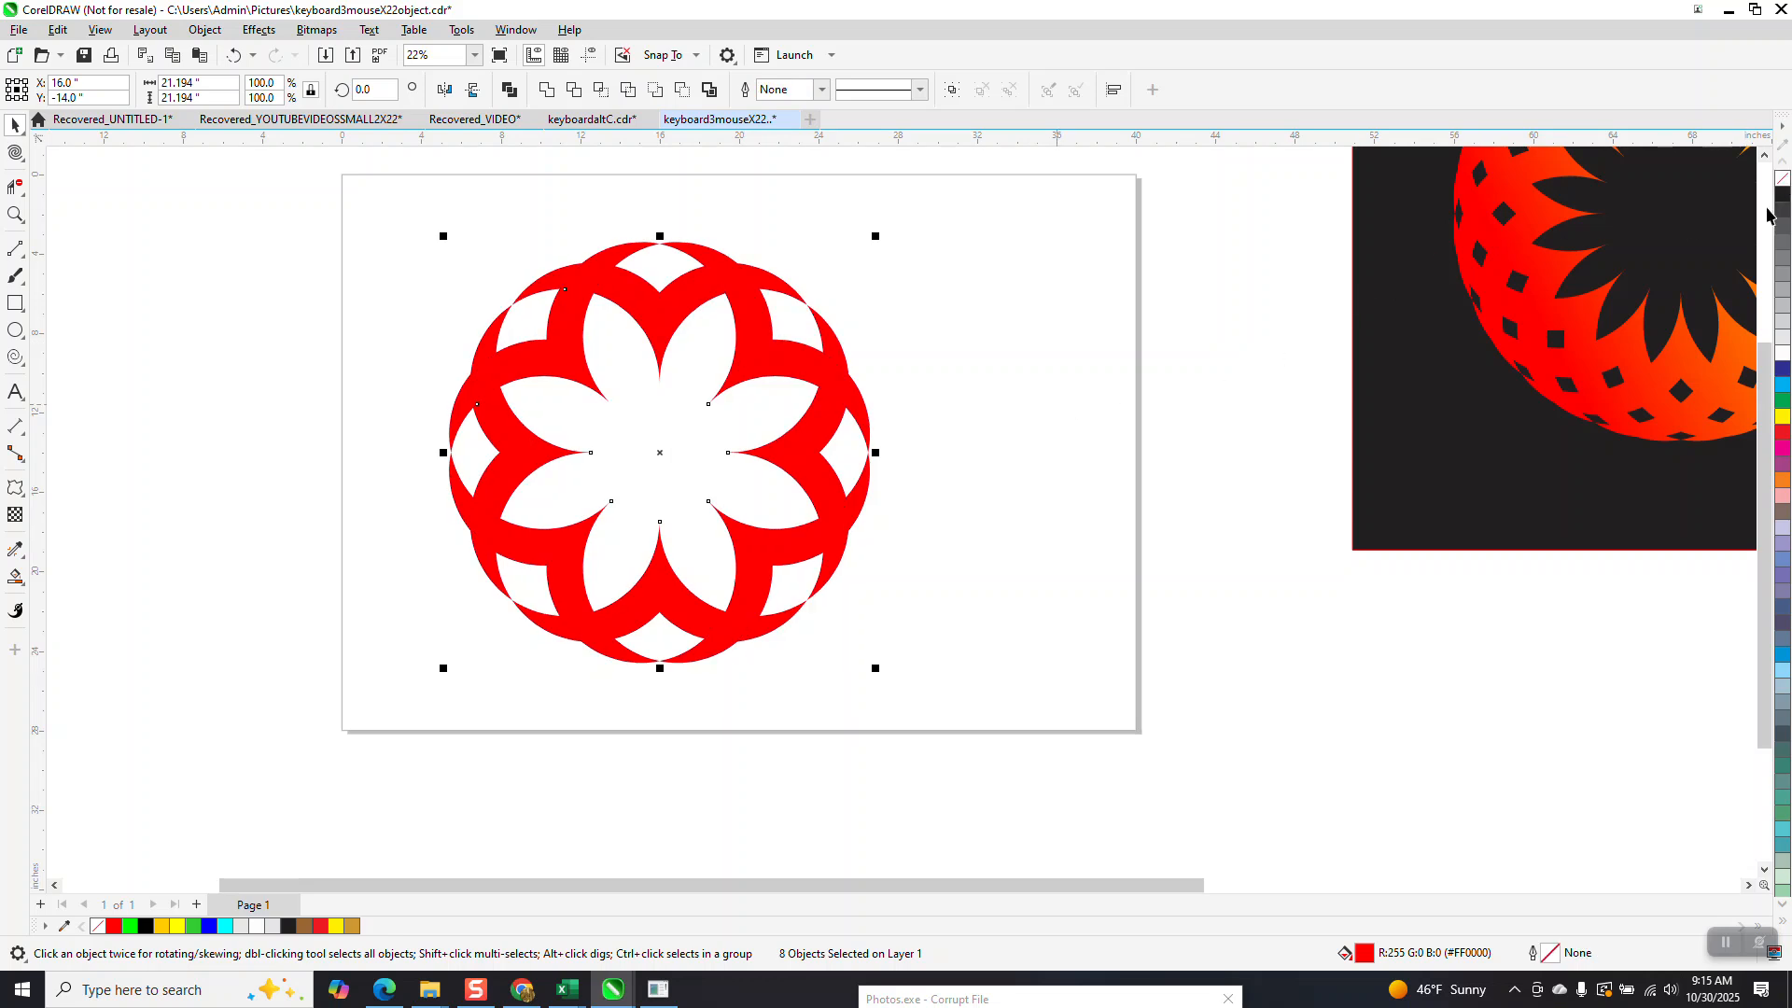
pyautogui.click(1783, 181)
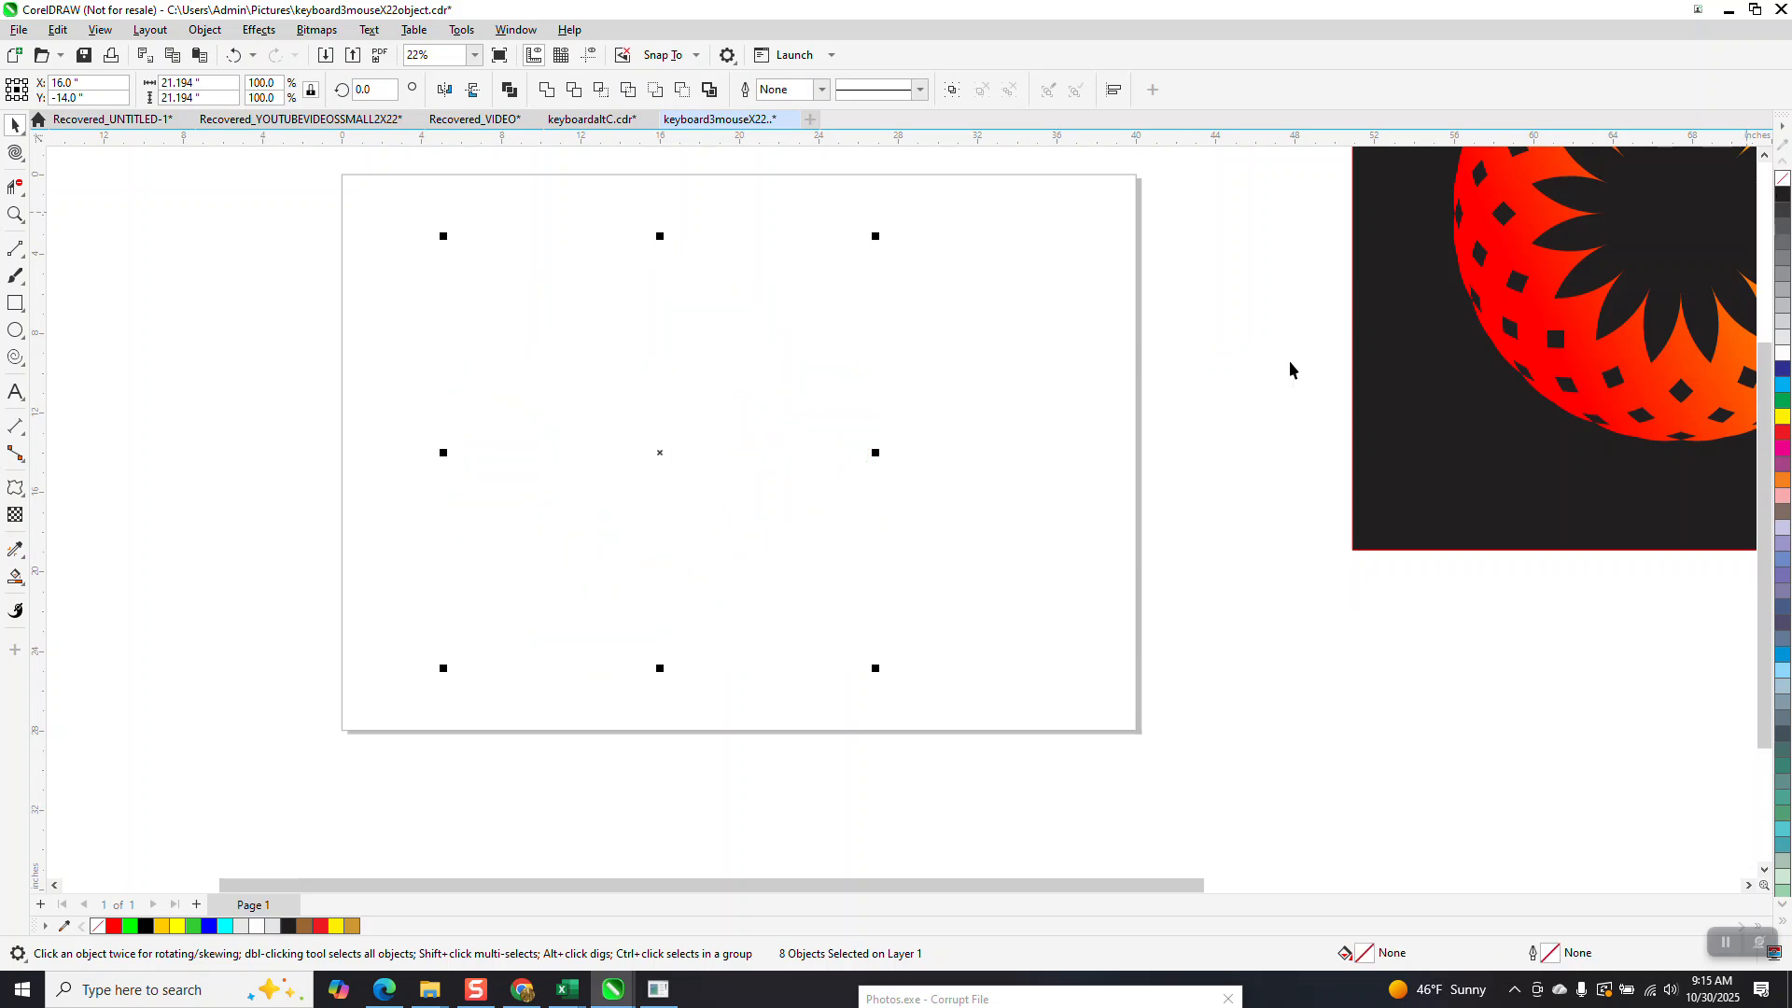
pyautogui.rightClick(1784, 432)
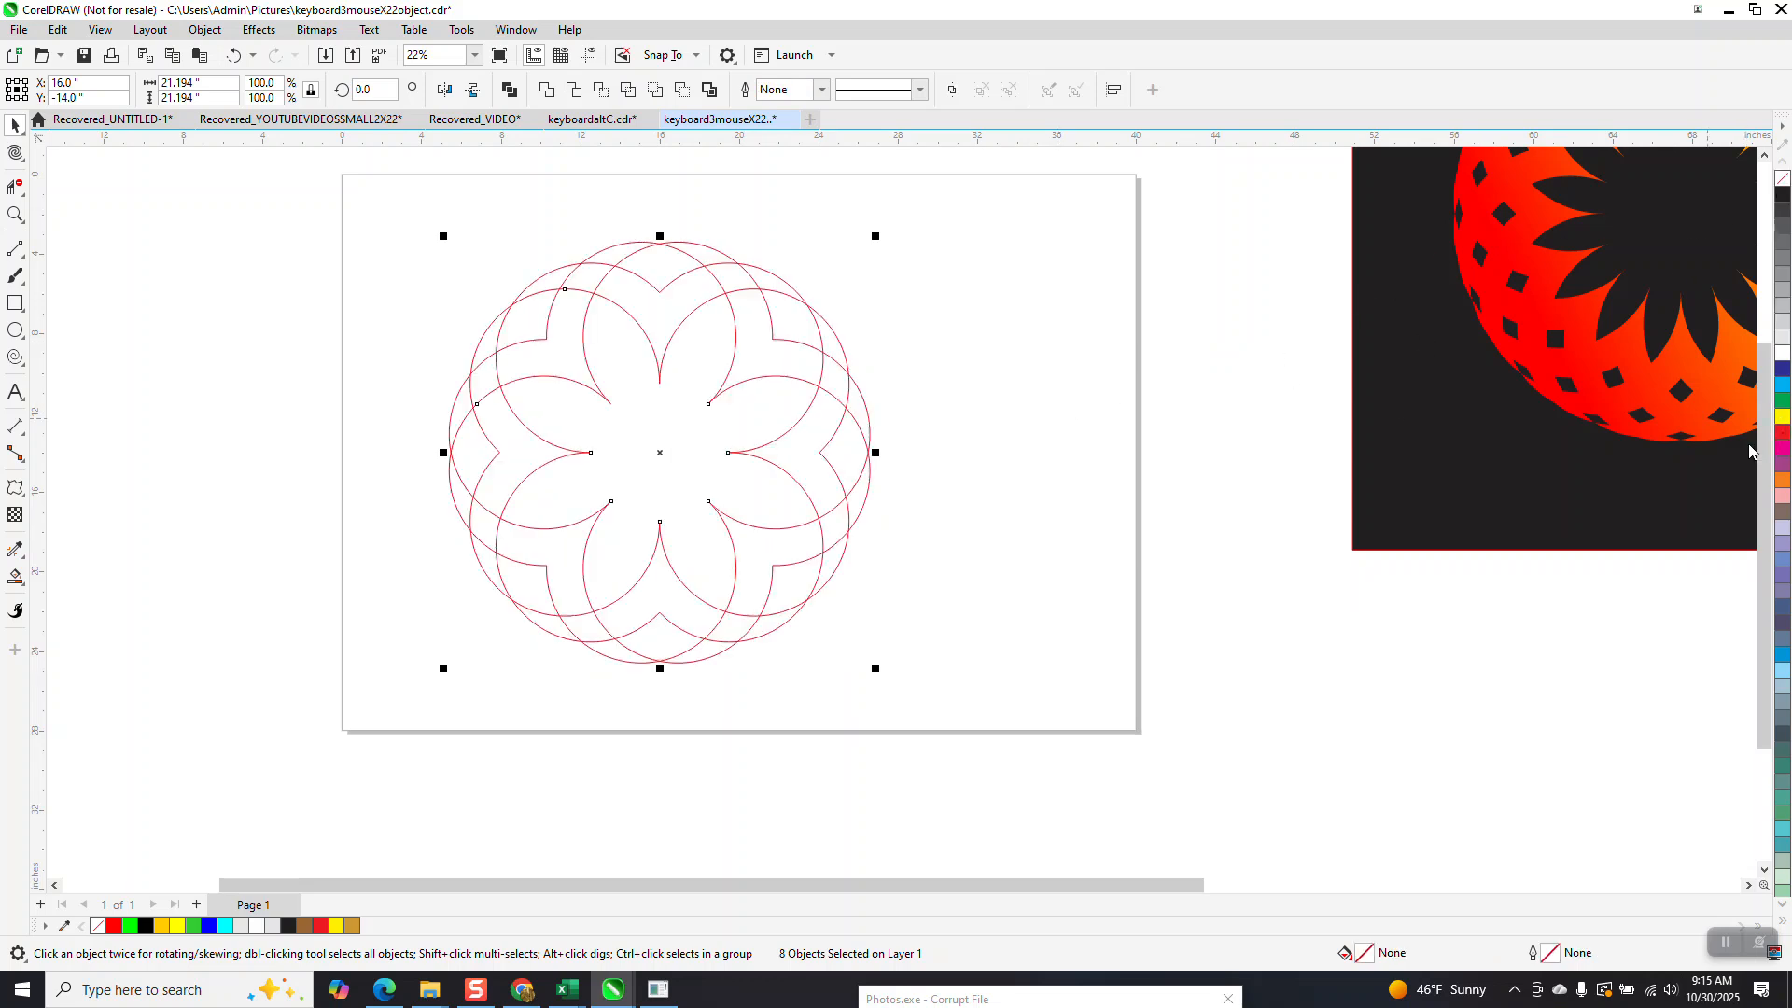
# Place a copy of the eight-piece outline pattern 24 inches to the left of the original.
pyautogui.moveTo(368, 208); pyautogui.dragTo(1078, 792)
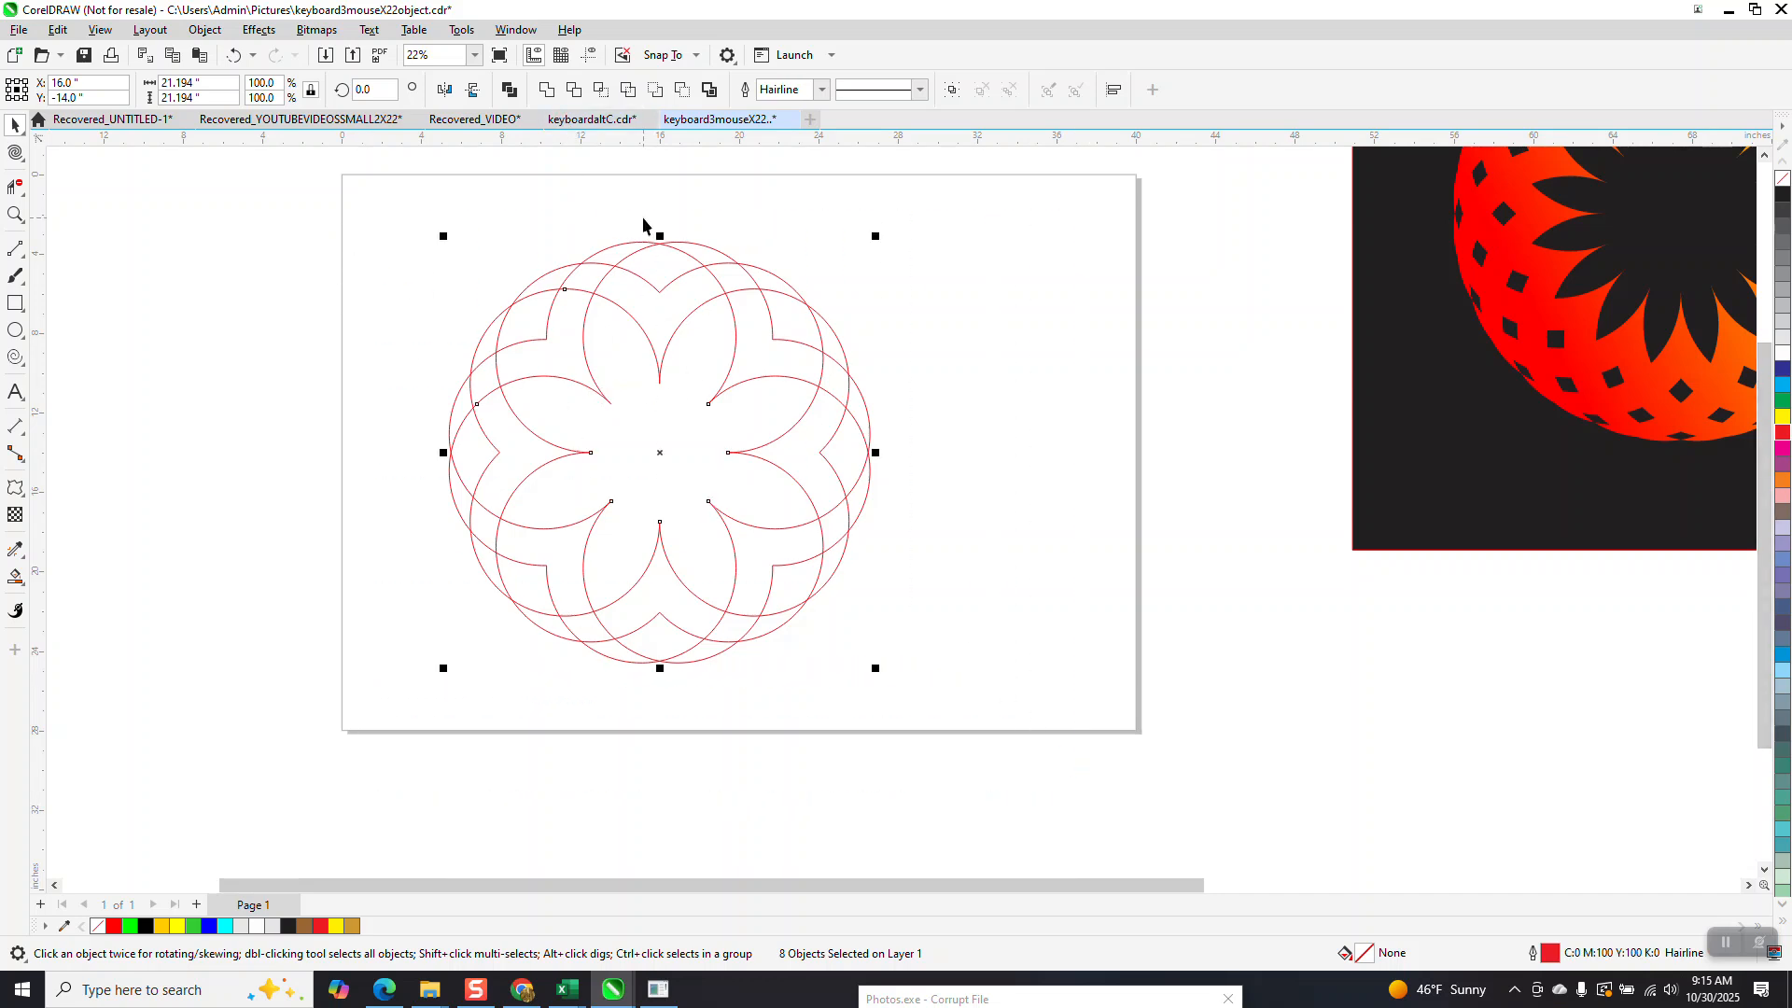
pyautogui.hotkey('shift', 'Left')
pyautogui.hotkey('shift', 'Left')
pyautogui.hotkey('shift', 'Left')
pyautogui.hotkey('shift', 'Left')
pyautogui.hotkey('shift', 'Left')
pyautogui.hotkey('shift', 'Left')
pyautogui.hotkey('shift', 'Left')
pyautogui.hotkey('shift', 'Left')
pyautogui.hotkey('shift', 'Left')
pyautogui.hotkey('shift', 'Left')
pyautogui.hotkey('shift', 'Left')
pyautogui.hotkey('shift', 'Left')
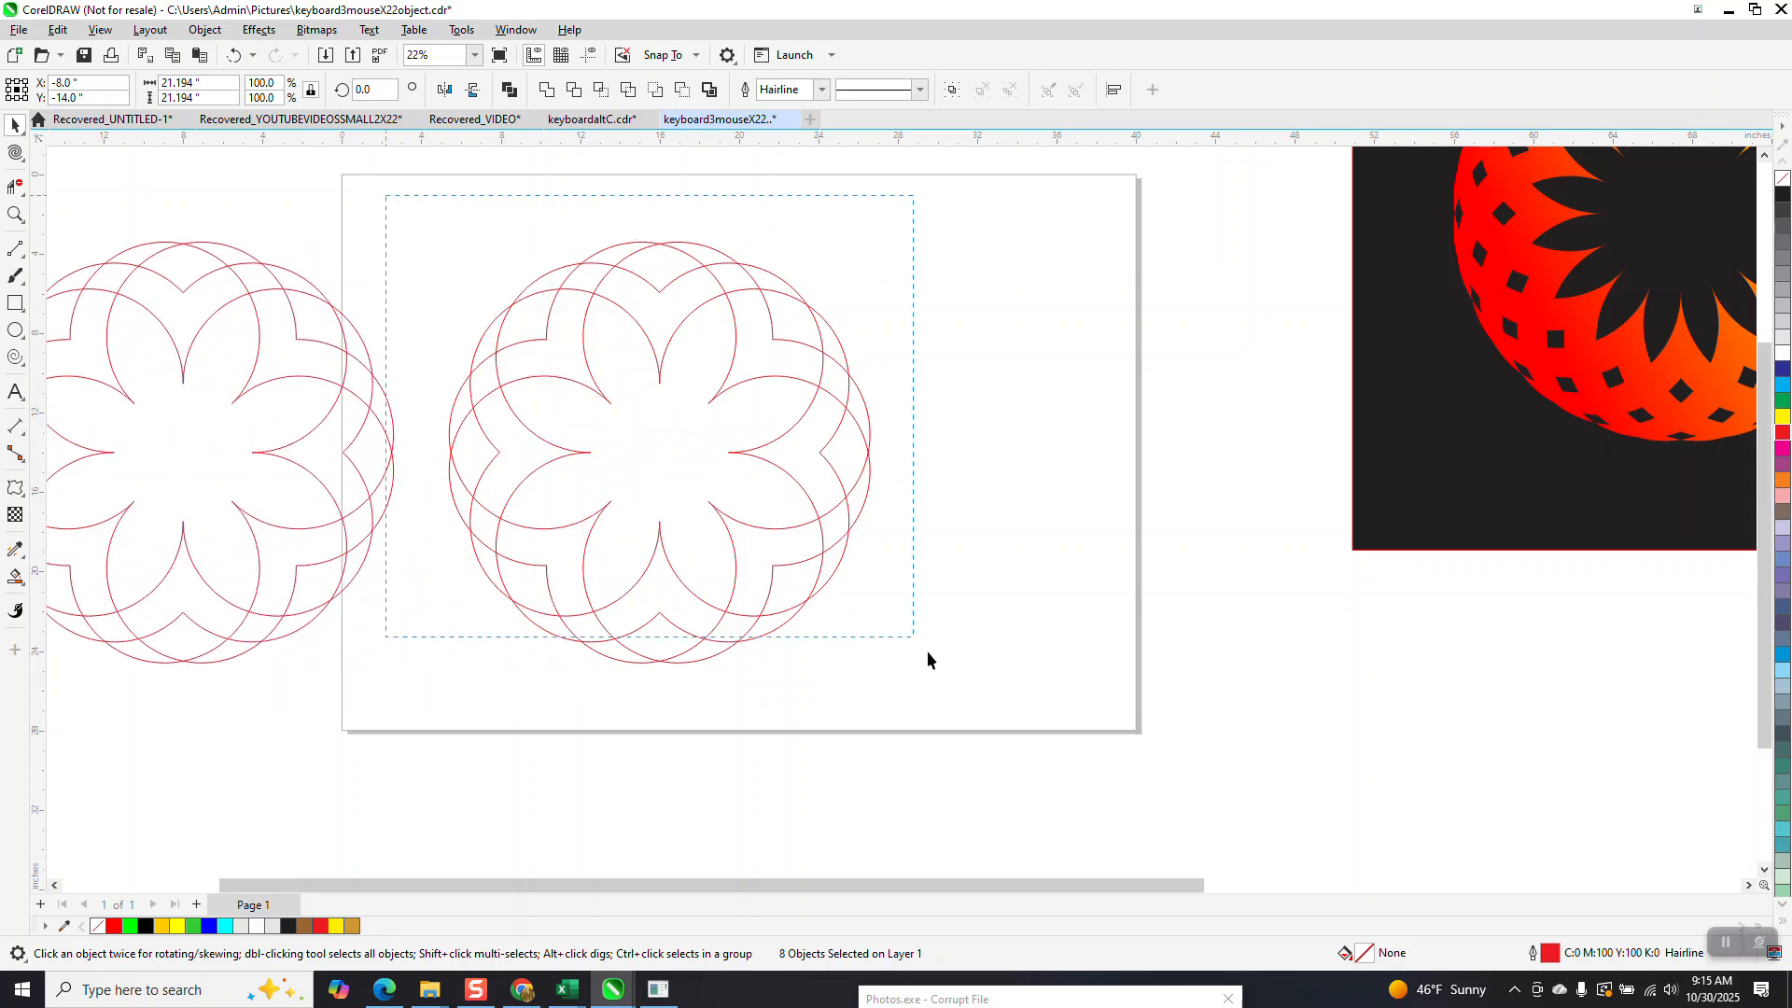
# Weld the outline pattern on the page into one curve and smart fill its band in red.
pyautogui.click(547, 90)
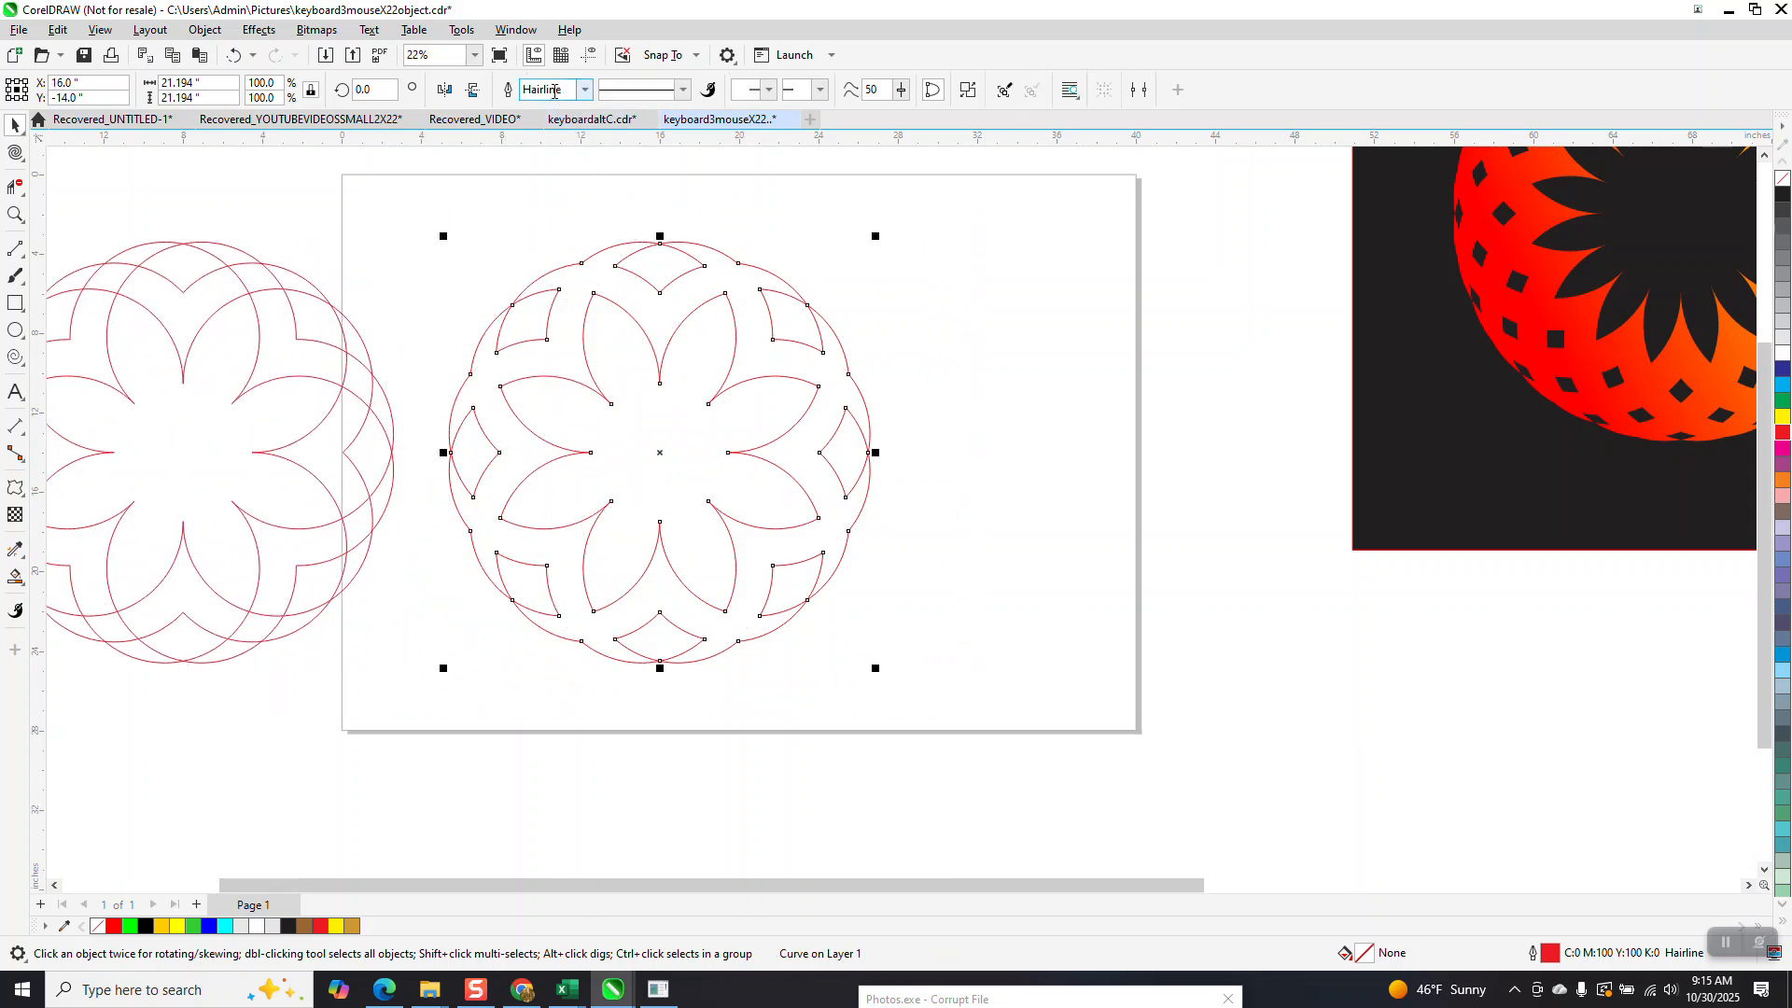
pyautogui.click(14, 577)
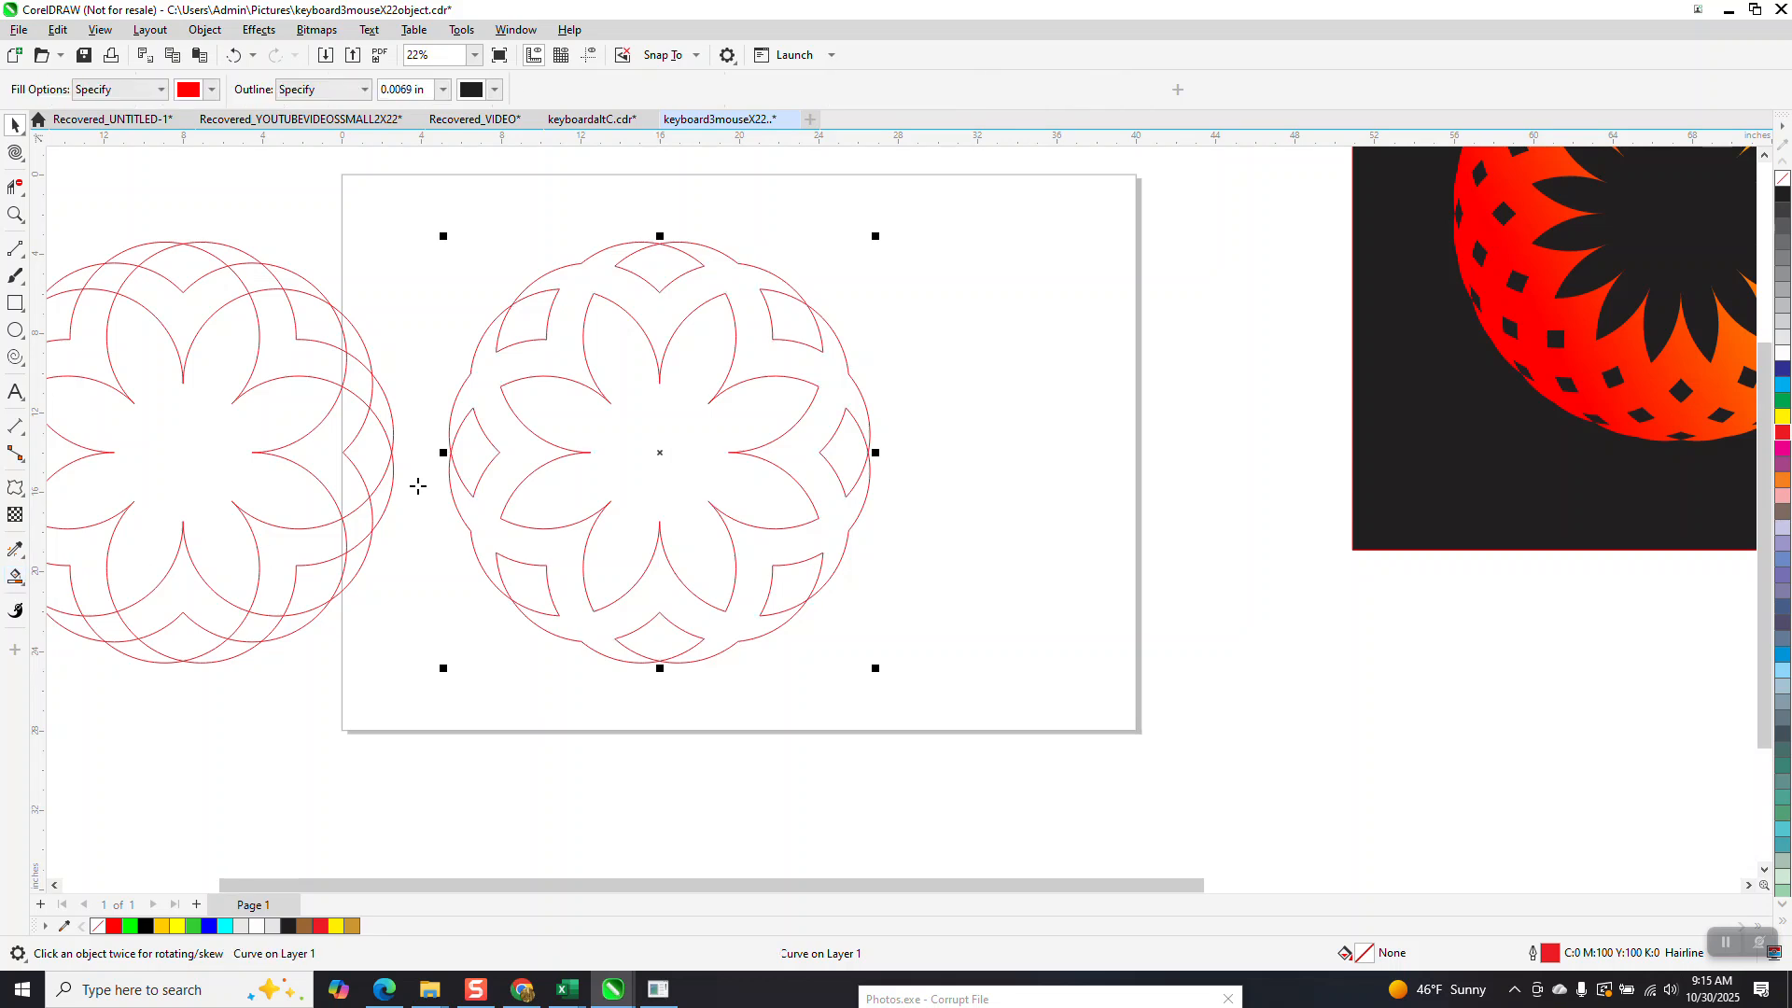
pyautogui.click(500, 463)
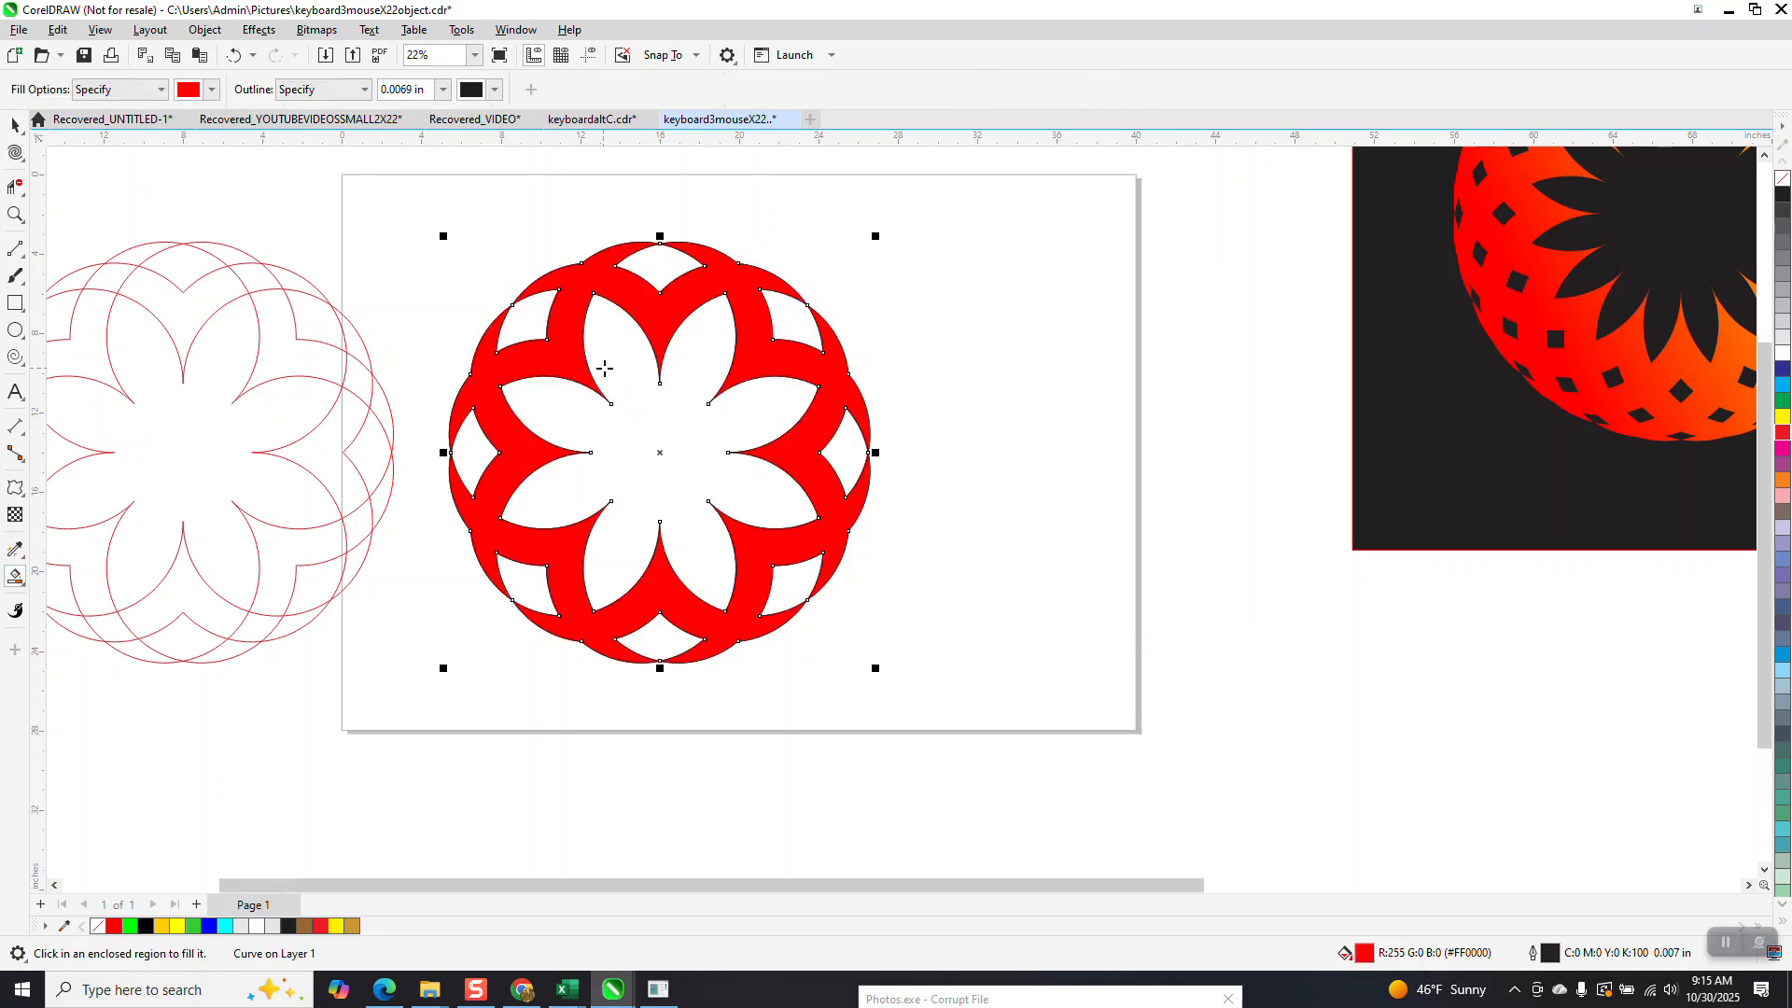
# Move the red filled pattern toward the page's lower right and delete the curves left at its original position.
pyautogui.click(29, 135)
pyautogui.click(15, 125)
pyautogui.moveTo(596, 352); pyautogui.dragTo(1024, 436)
pyautogui.click(817, 392)
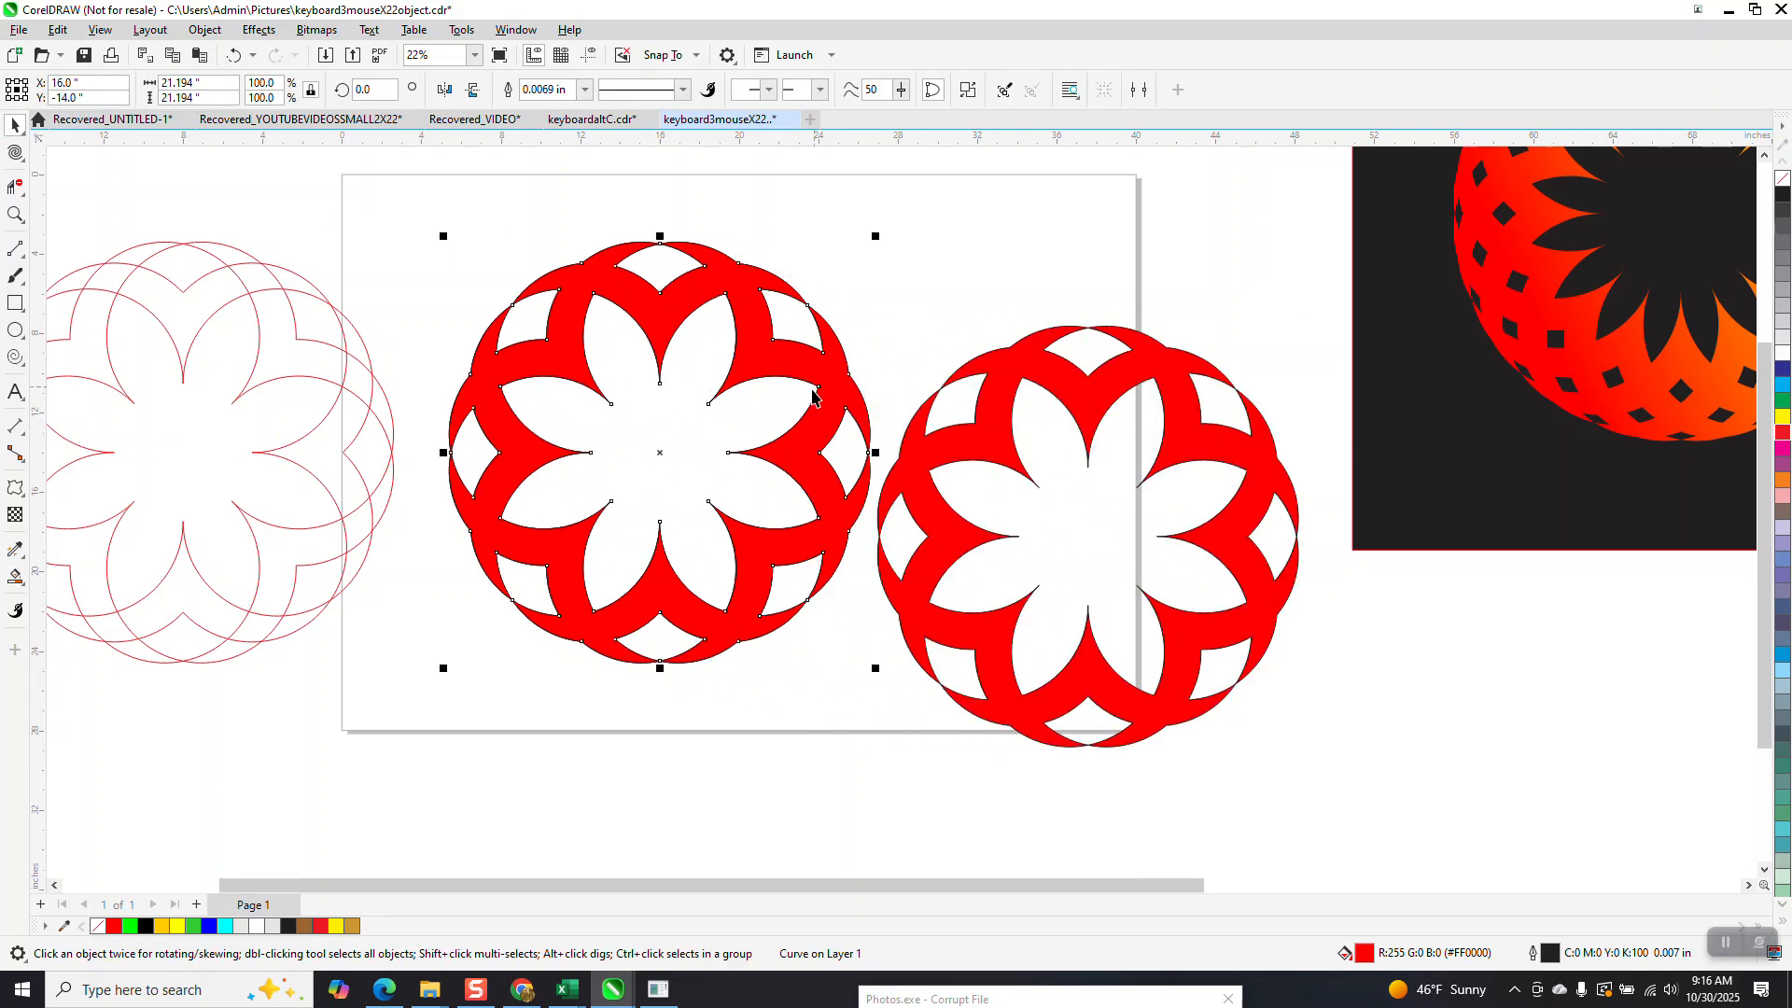
pyautogui.press('Delete')
pyautogui.scroll(-1, 816, 389)
pyautogui.click(809, 380)
pyautogui.press('Delete')
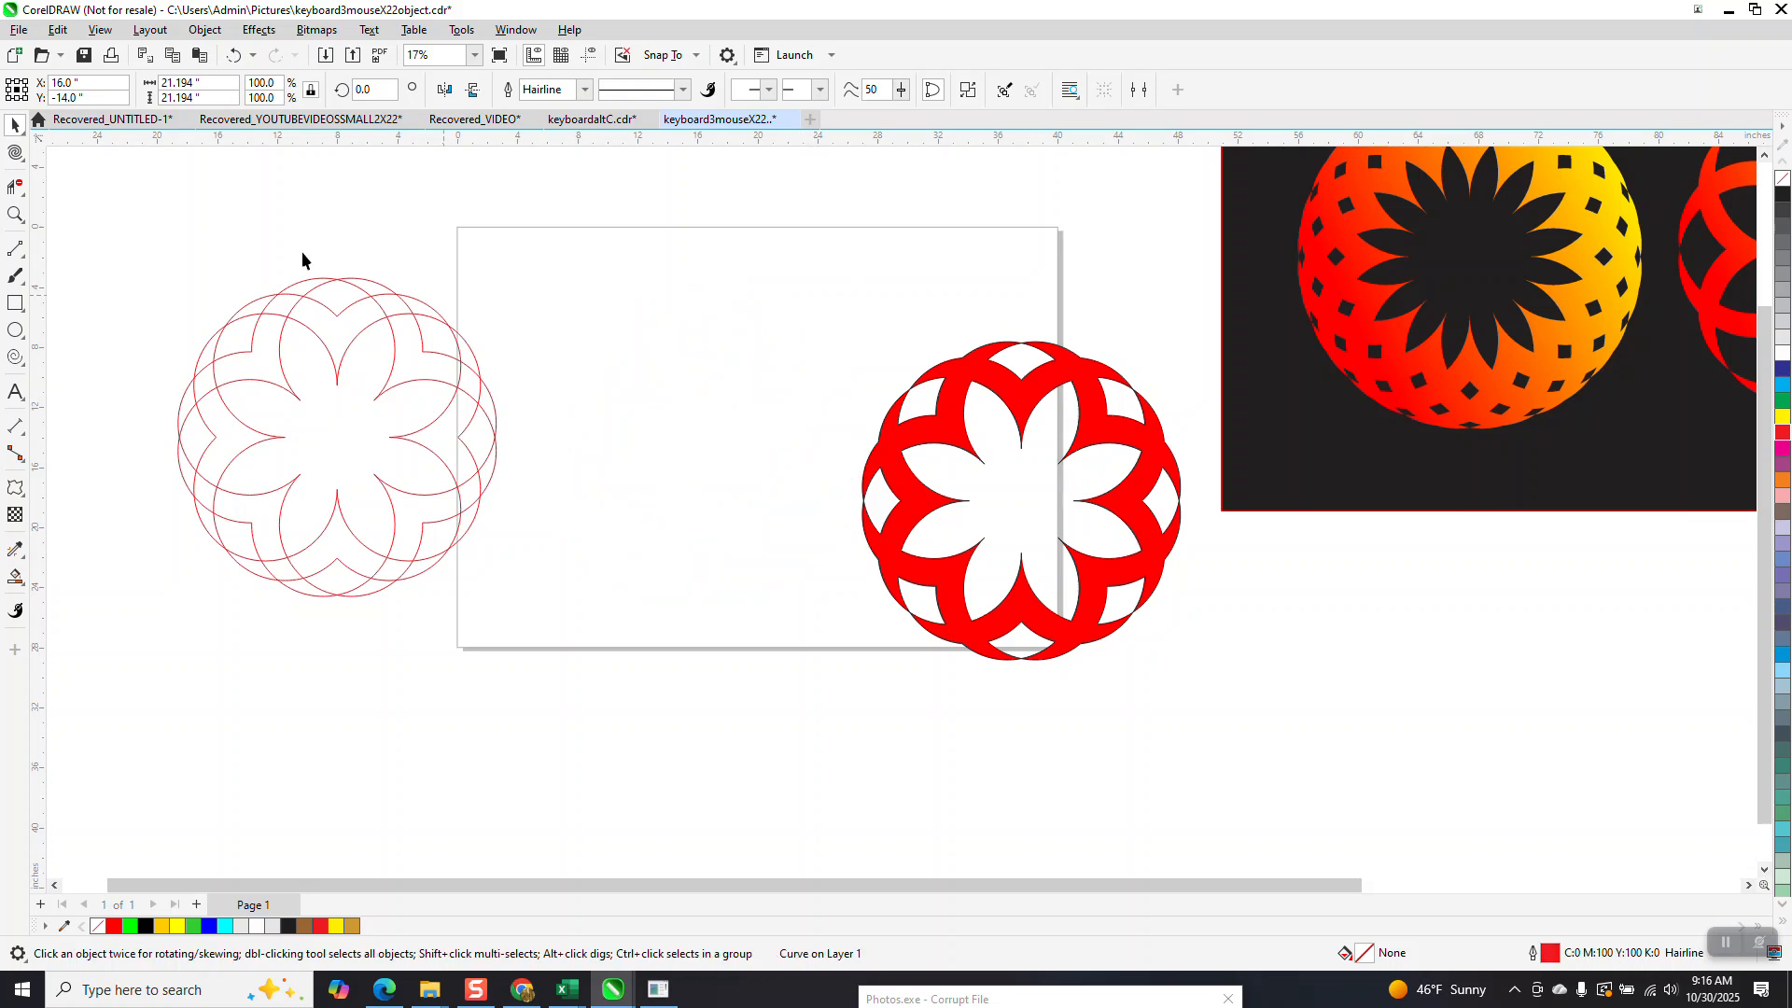
pyautogui.moveTo(585, 644); pyautogui.dragTo(597, 644)
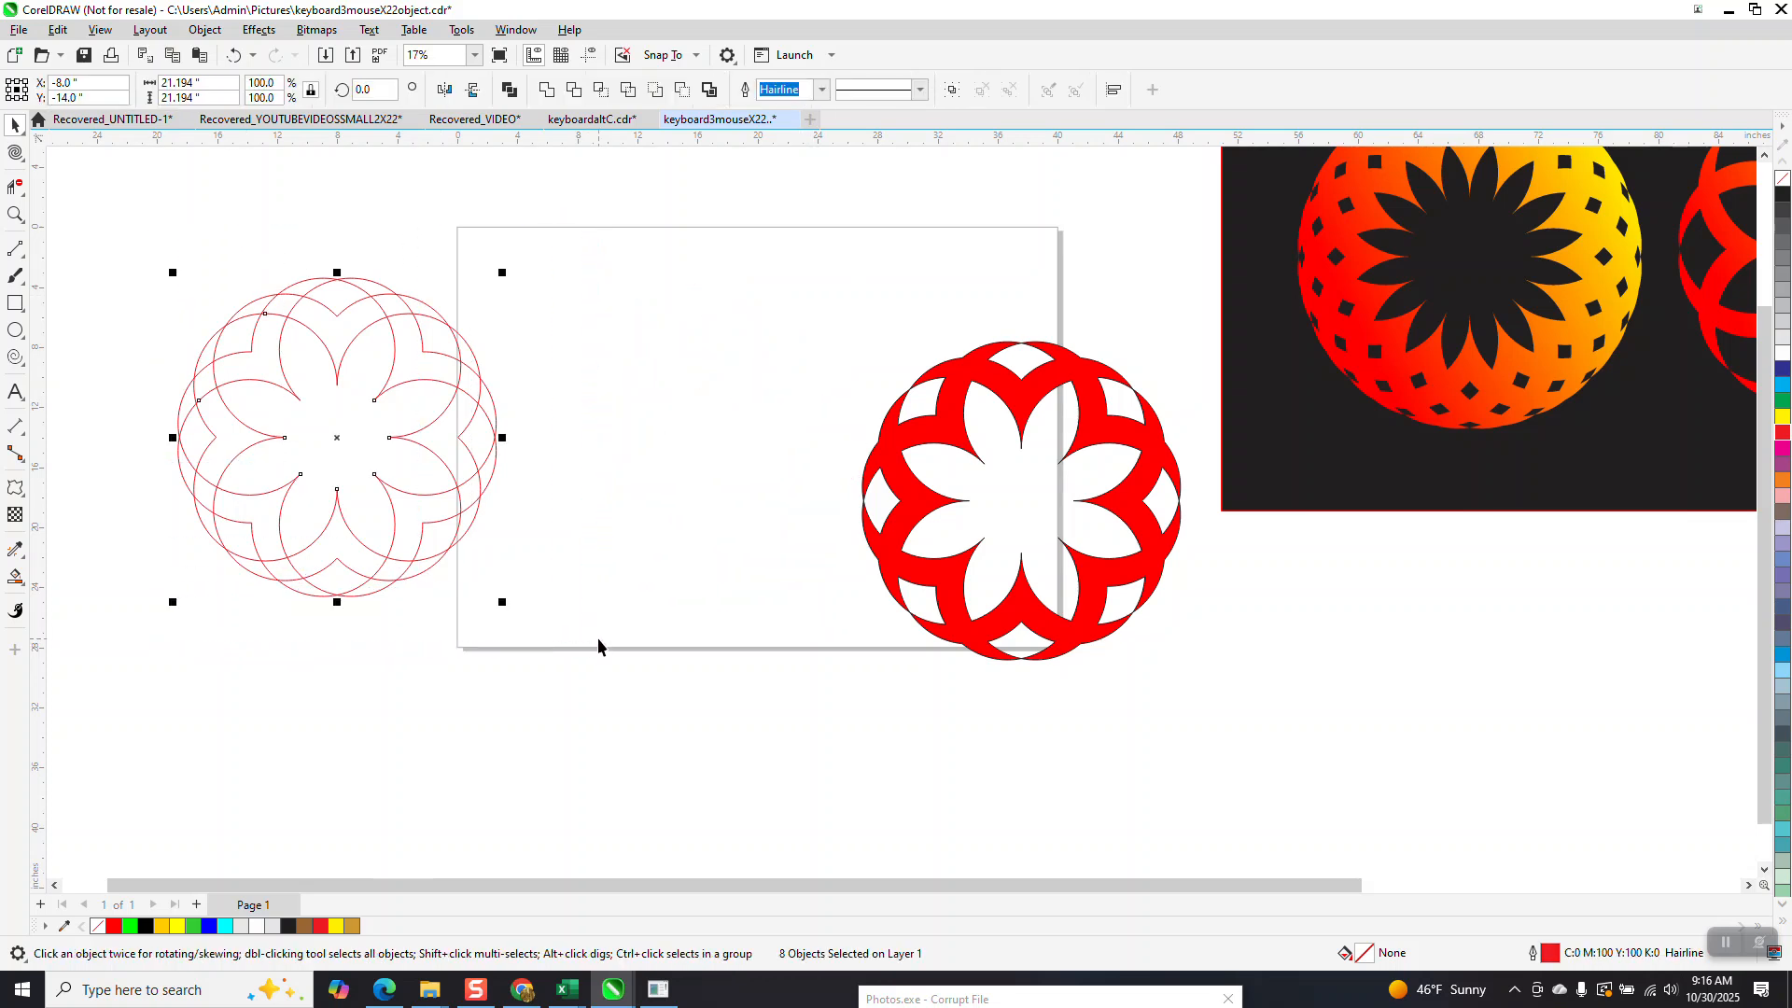
pyautogui.press('p')
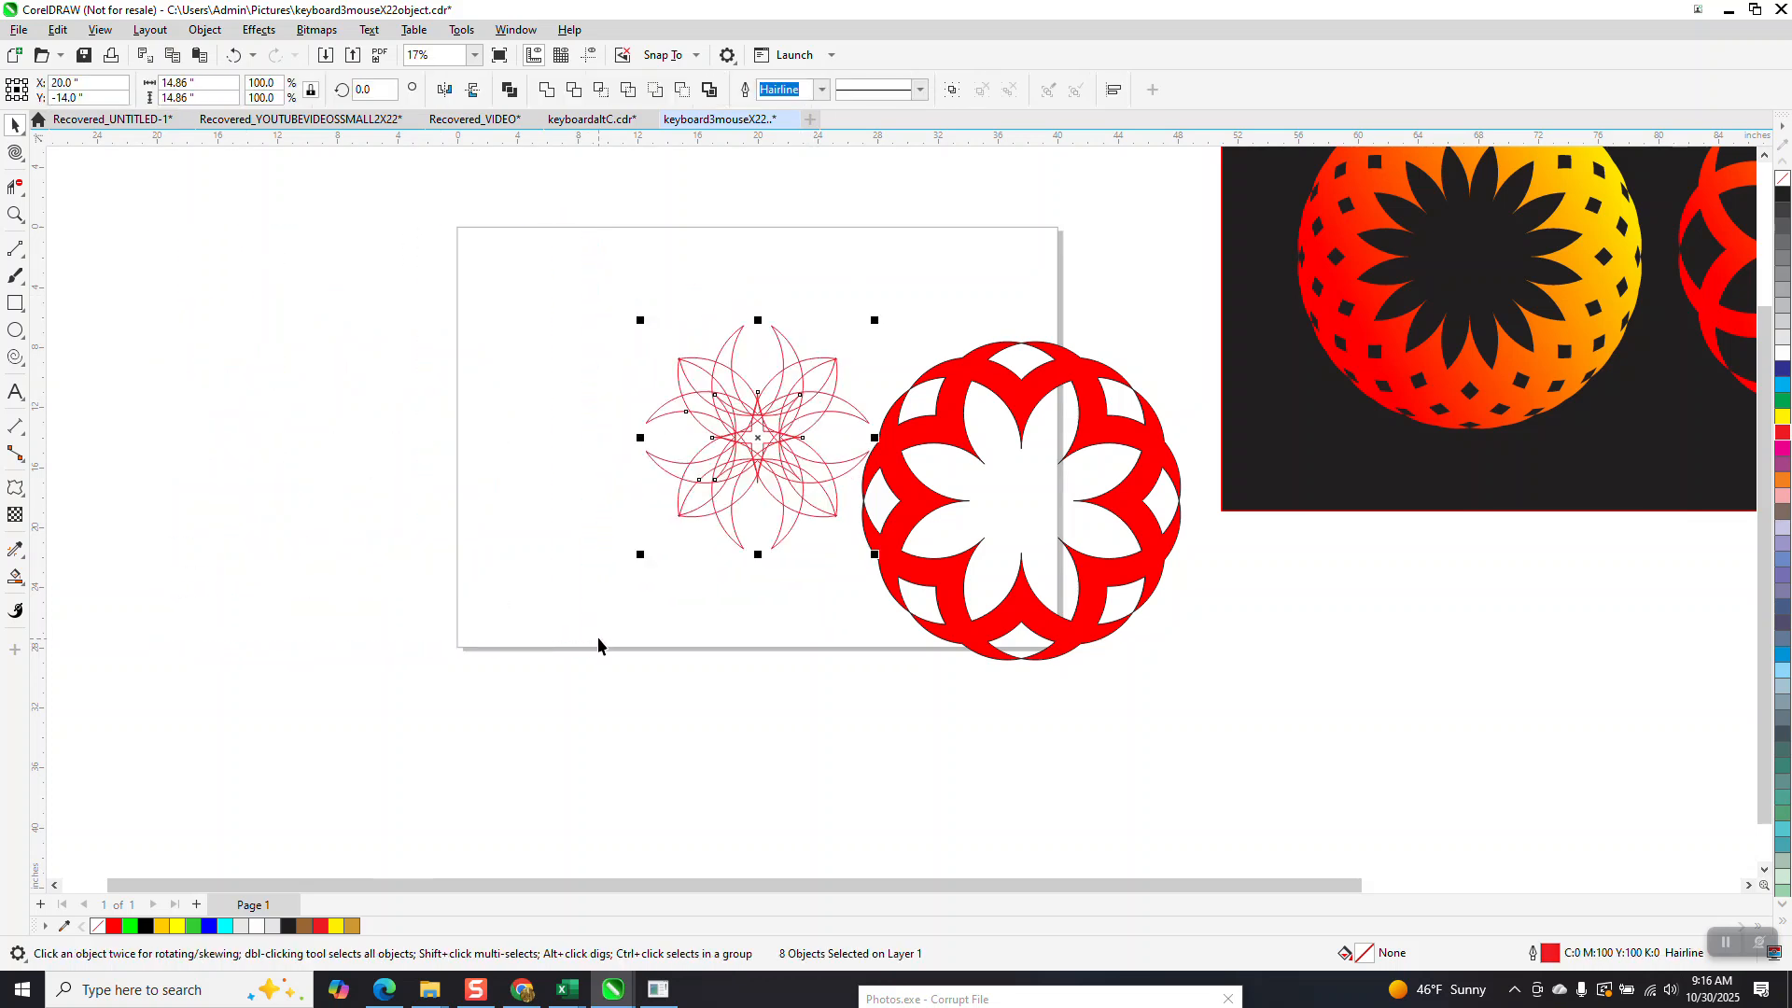
pyautogui.click(233, 56)
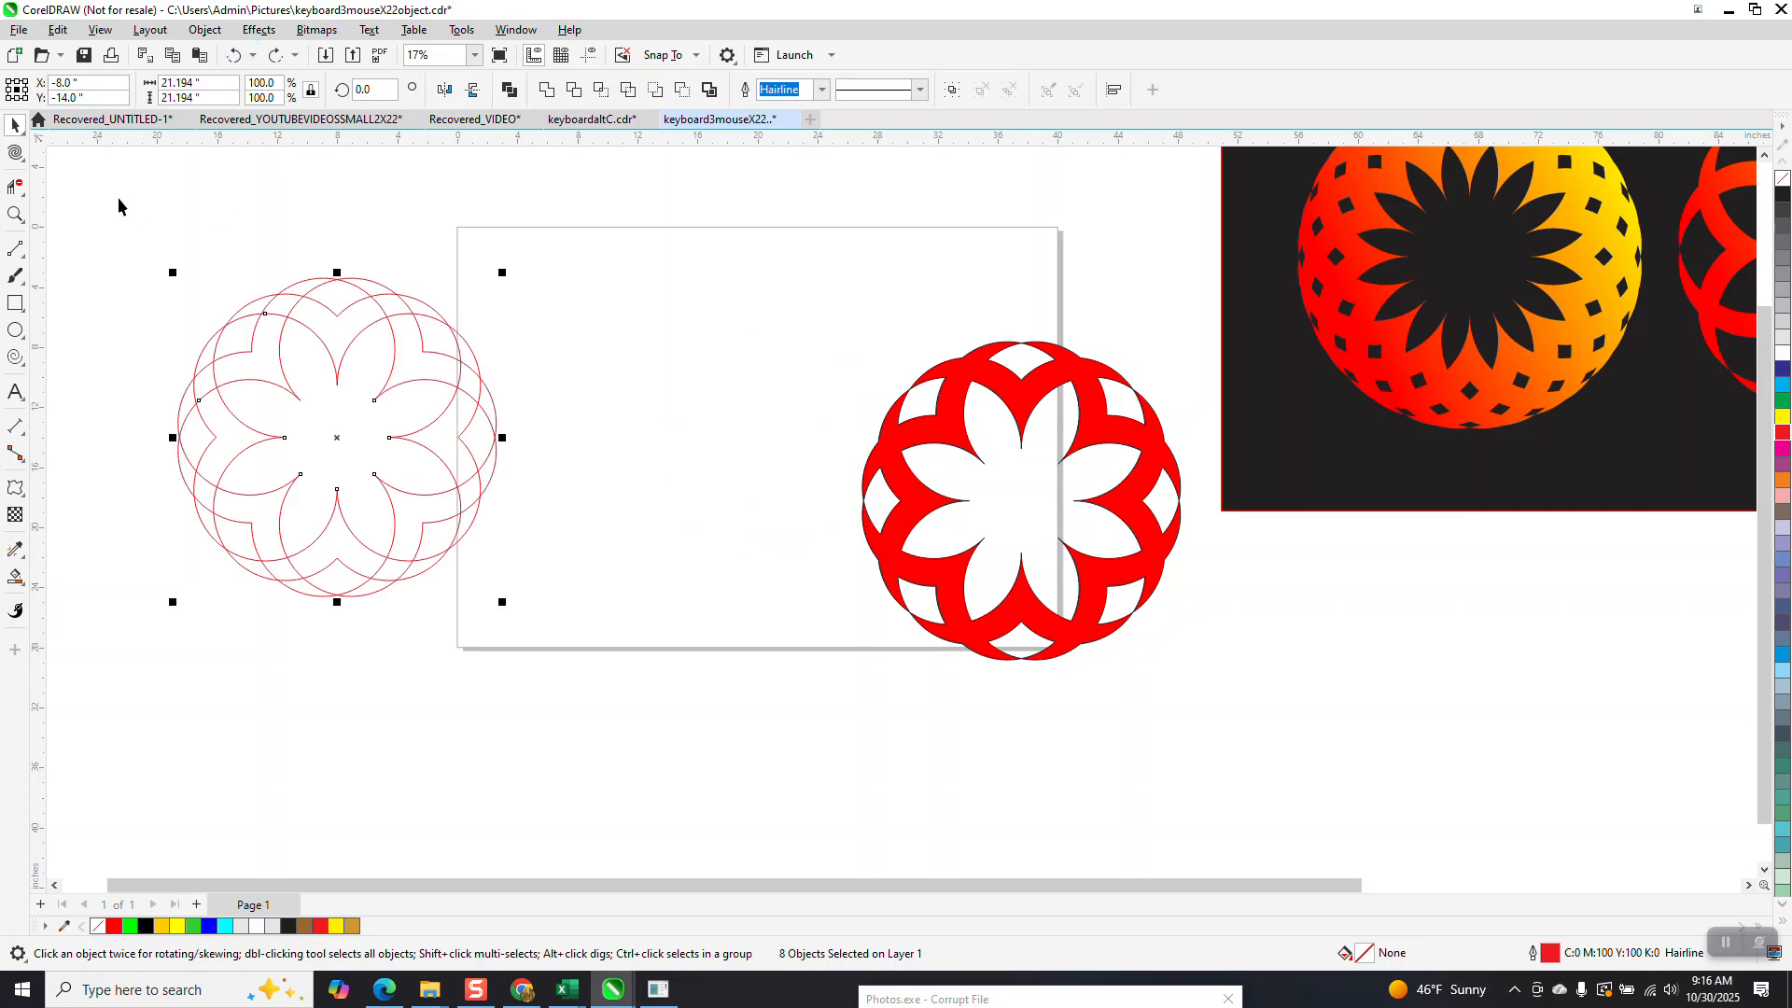
# Group the eight outline pieces, center the group on the page, and move the red ornament off the page toward its lower right.
pyautogui.moveTo(431, 564); pyautogui.dragTo(585, 660)
pyautogui.hotkey('ctrl', 'g')
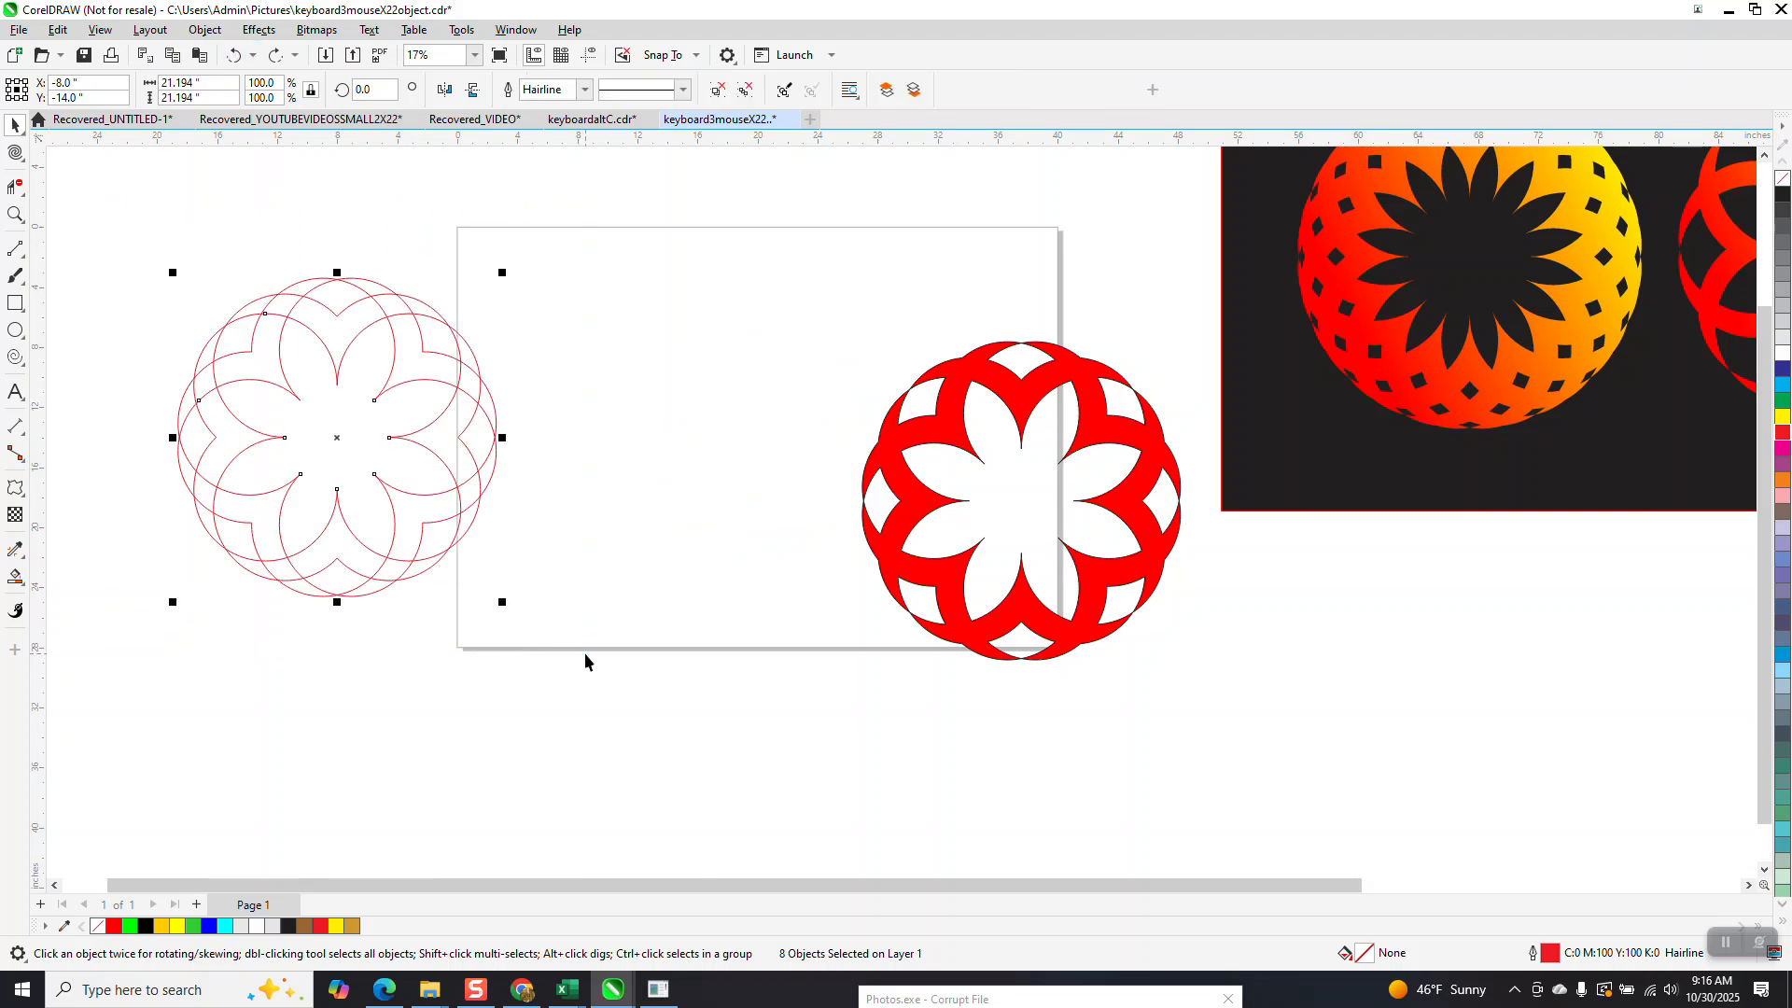
pyautogui.press('p')
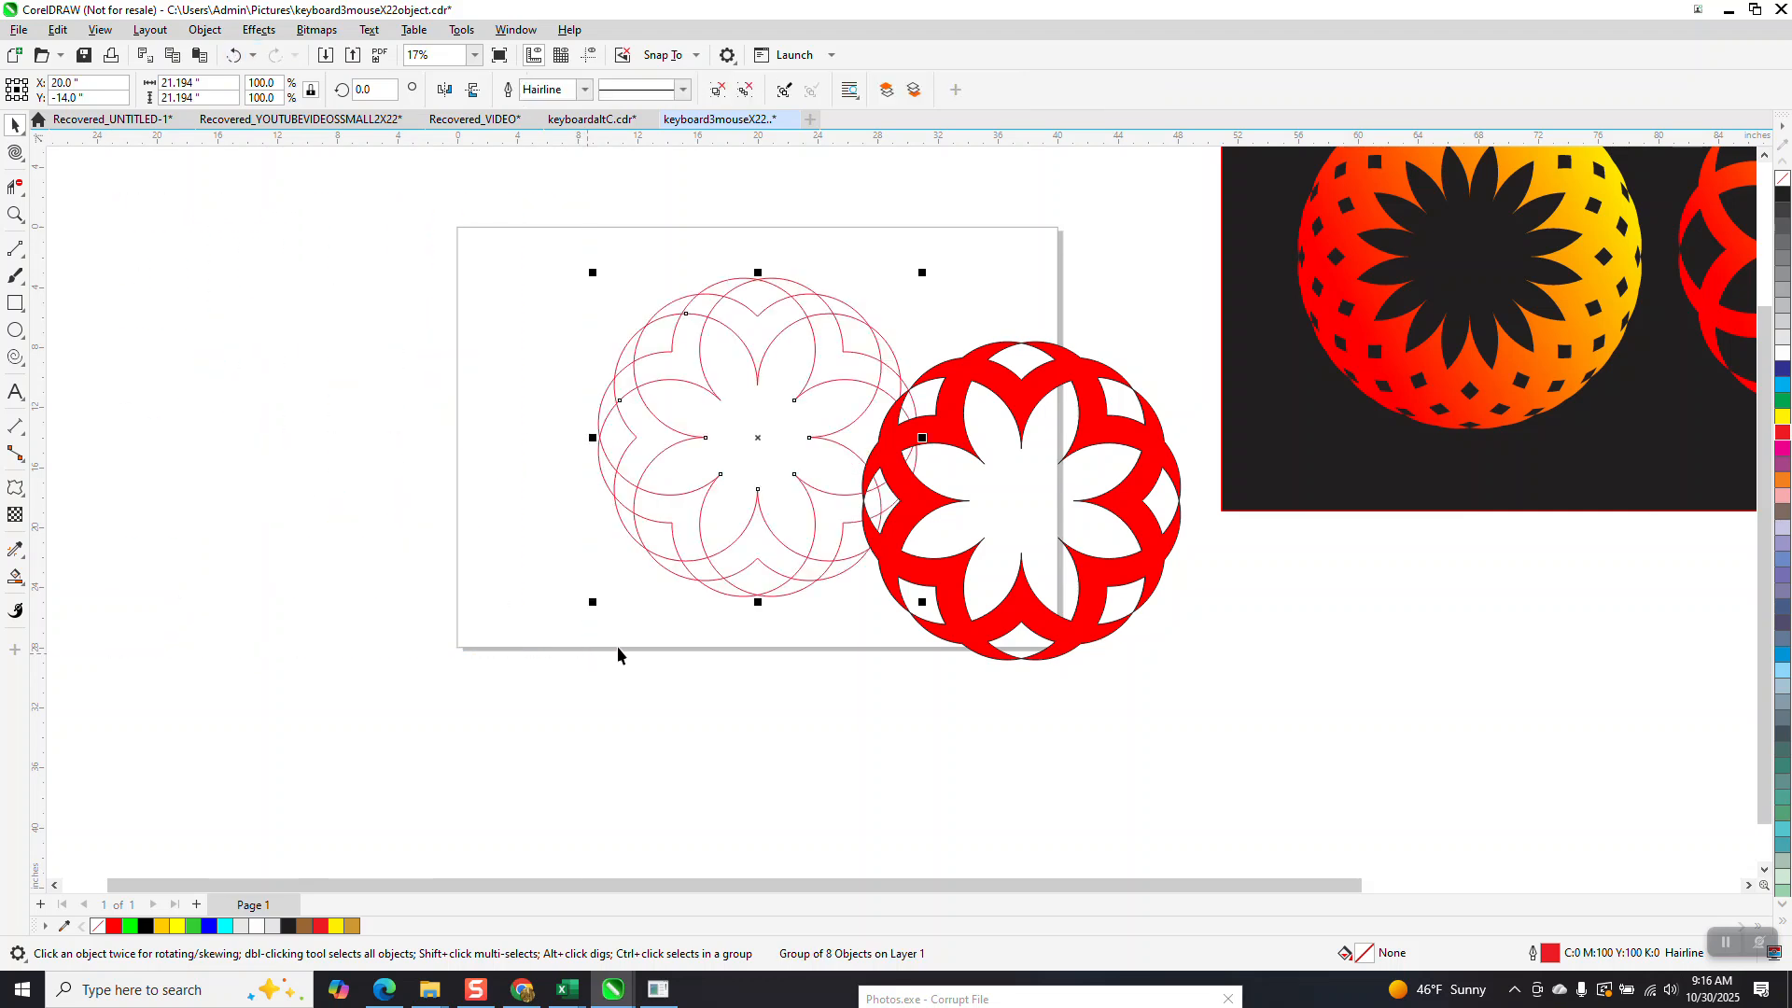
pyautogui.moveTo(957, 448); pyautogui.dragTo(1184, 661)
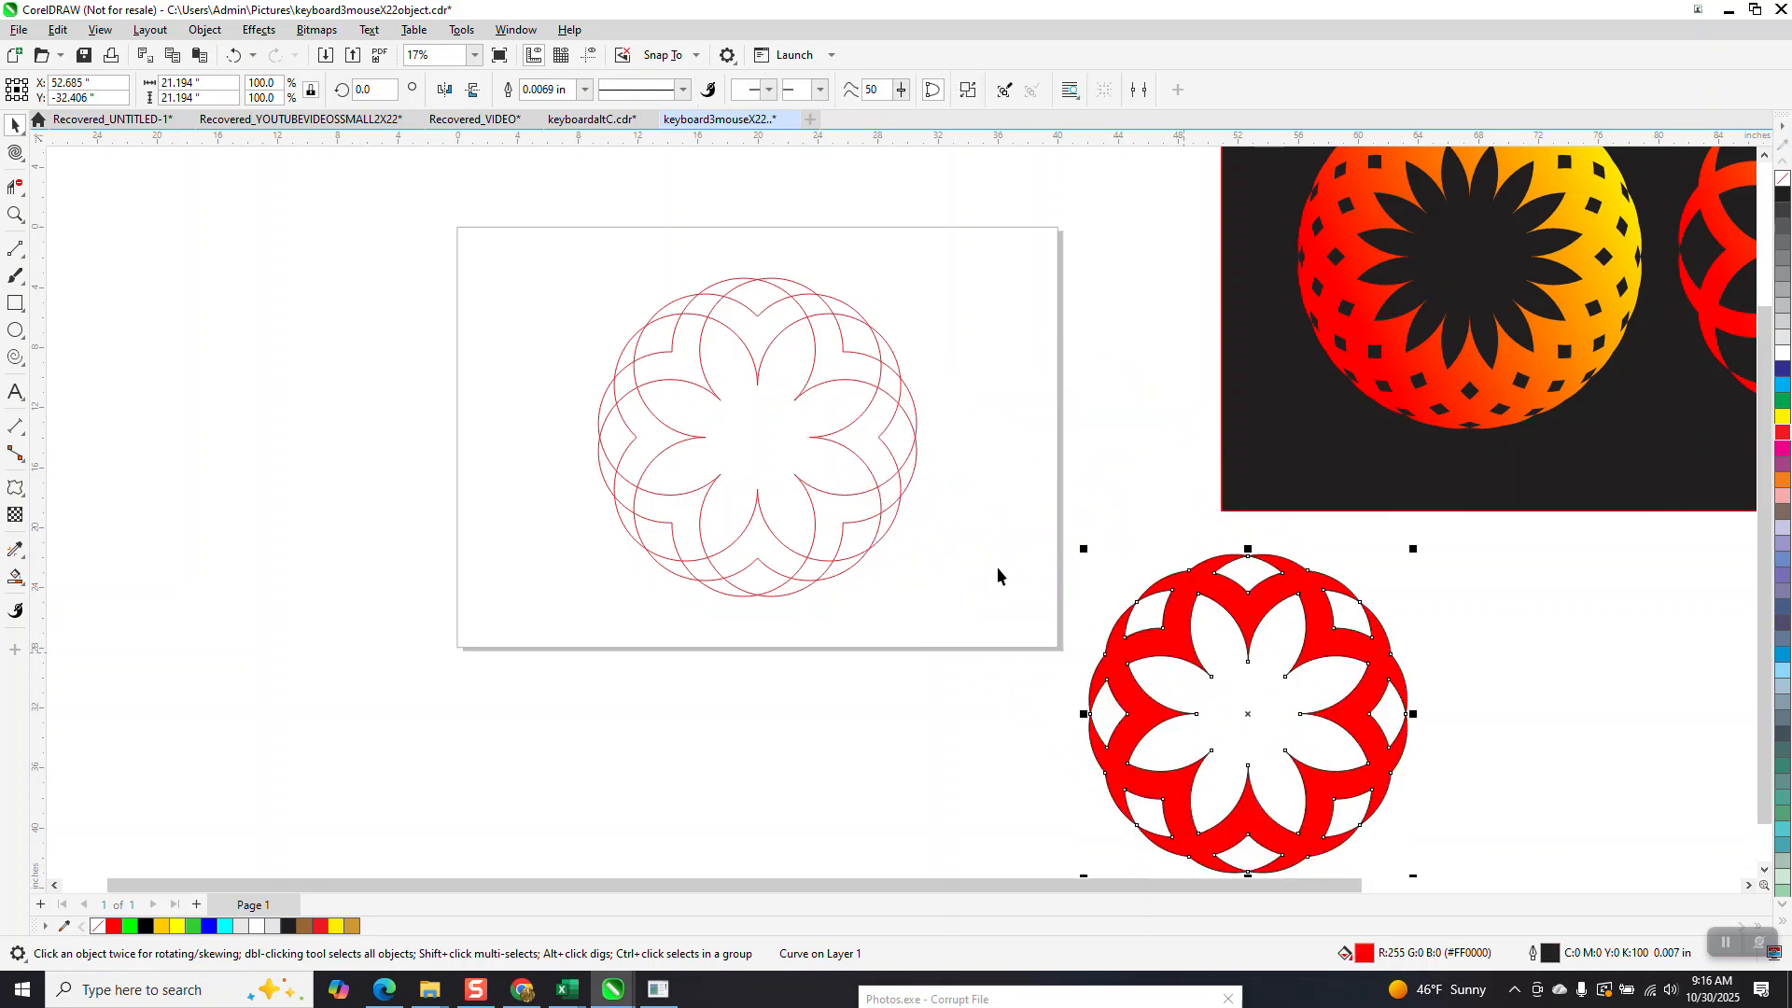
# Duplicate the grouped outline pattern in place and rotate the copy by 22.5 degrees.
pyautogui.moveTo(550, 221); pyautogui.dragTo(1018, 609)
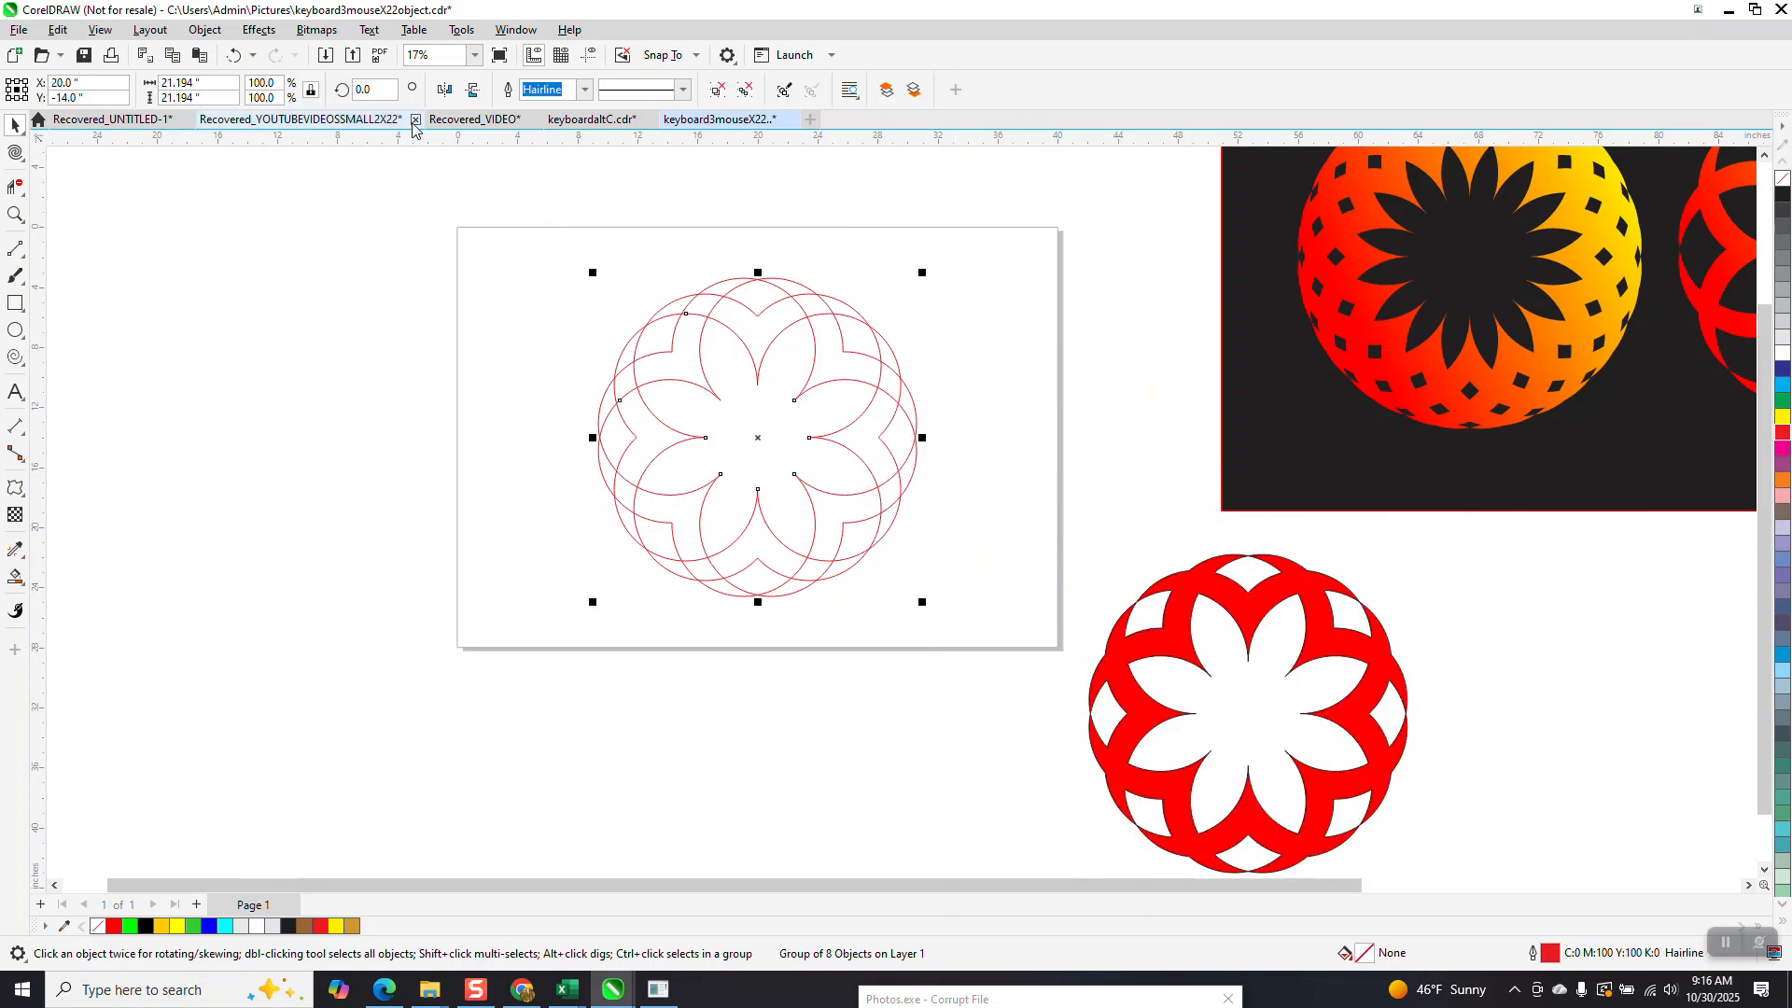
pyautogui.click(364, 89)
pyautogui.write('22')
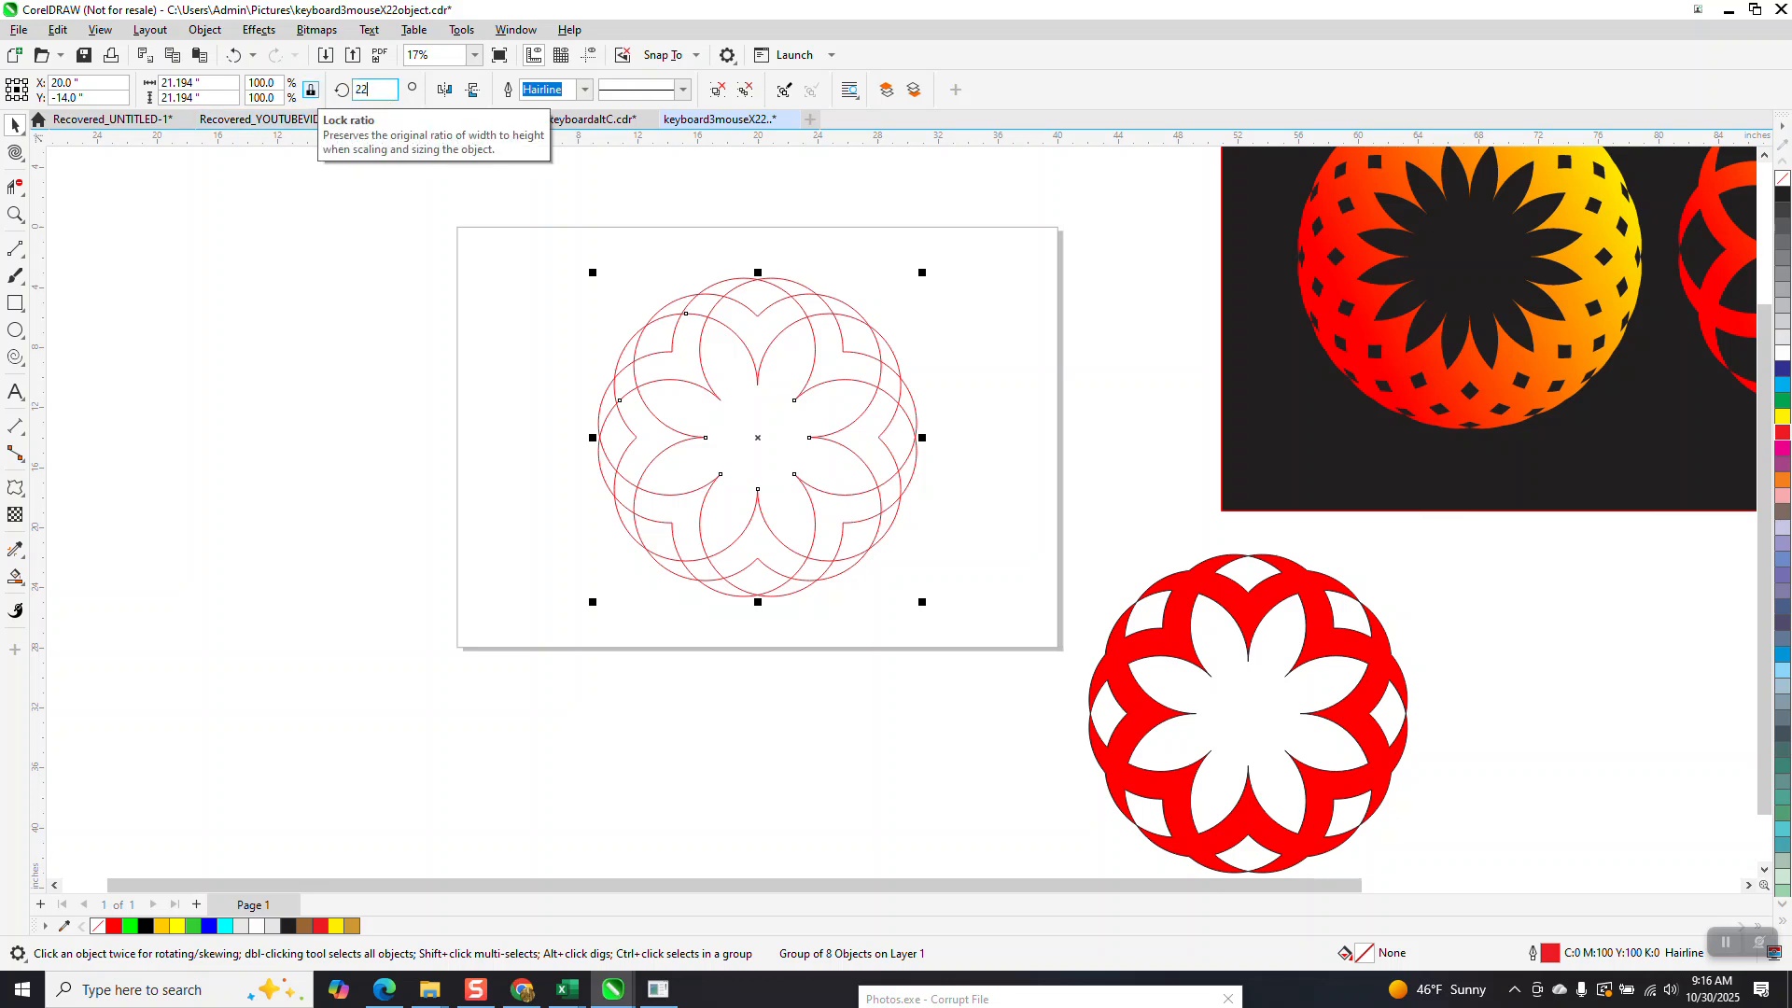
pyautogui.write('.5')
pyautogui.press('Return')
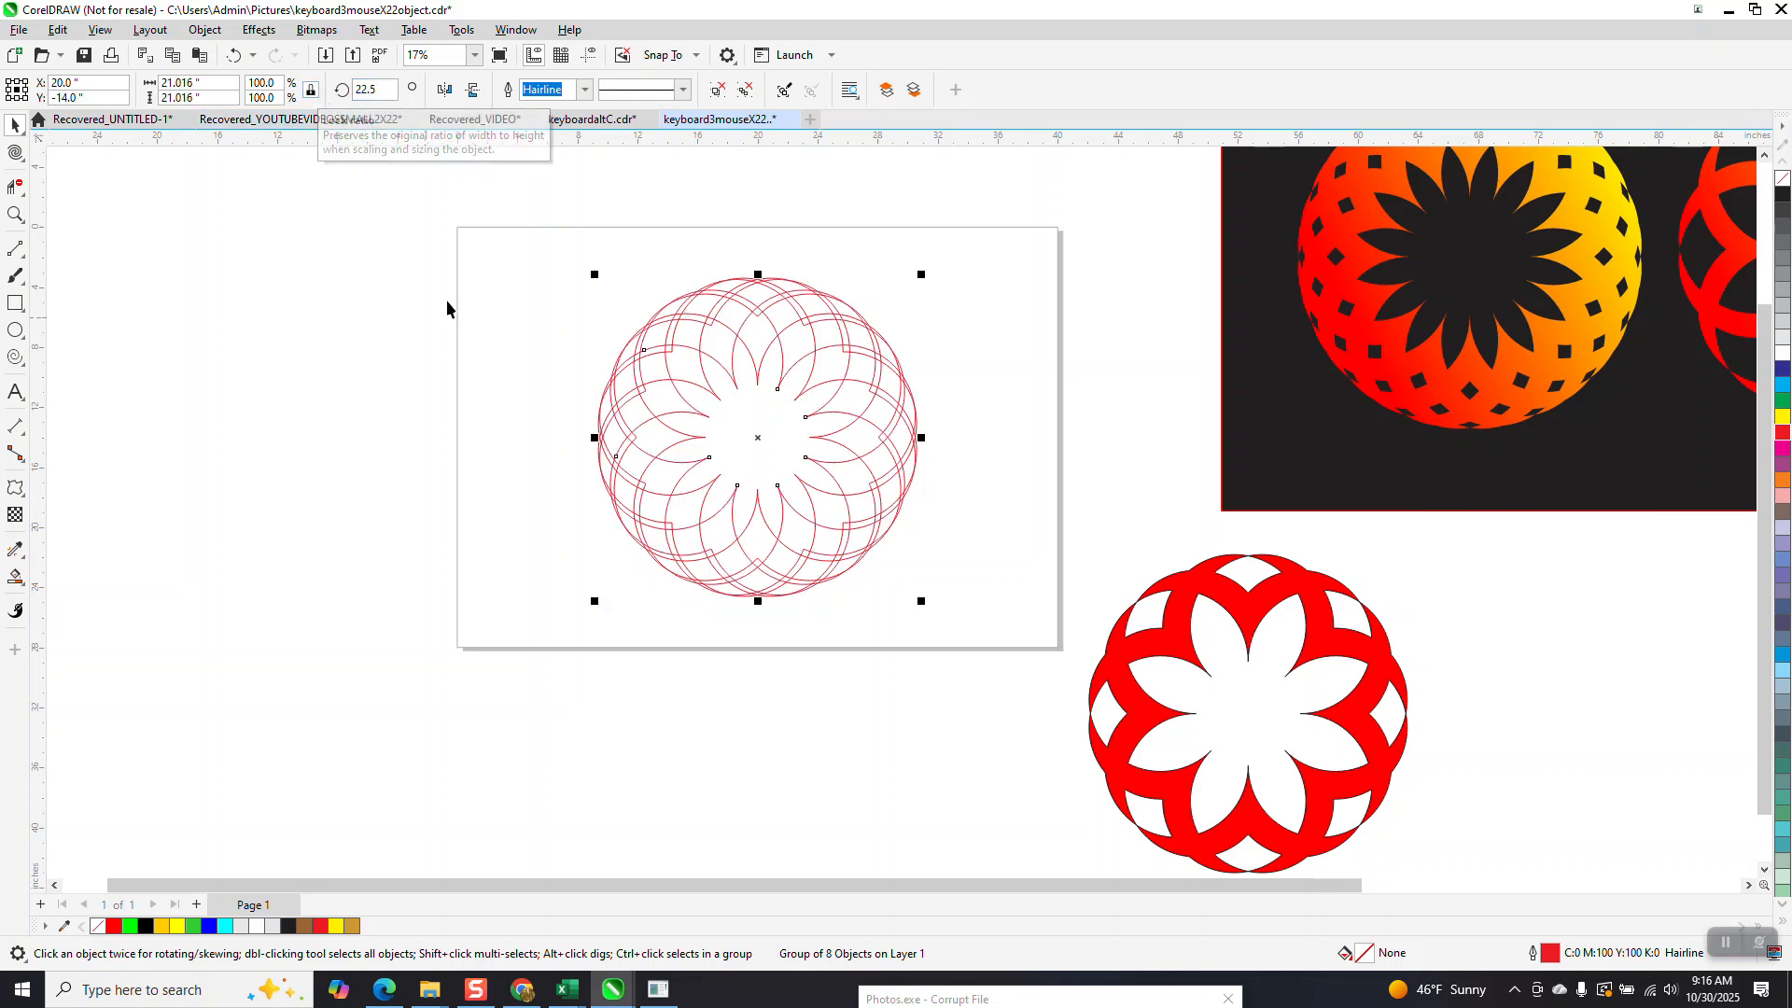
# Weld the two overlapping outline groups into one curve and smart fill the area around the central flower in red.
pyautogui.moveTo(539, 240); pyautogui.dragTo(949, 621)
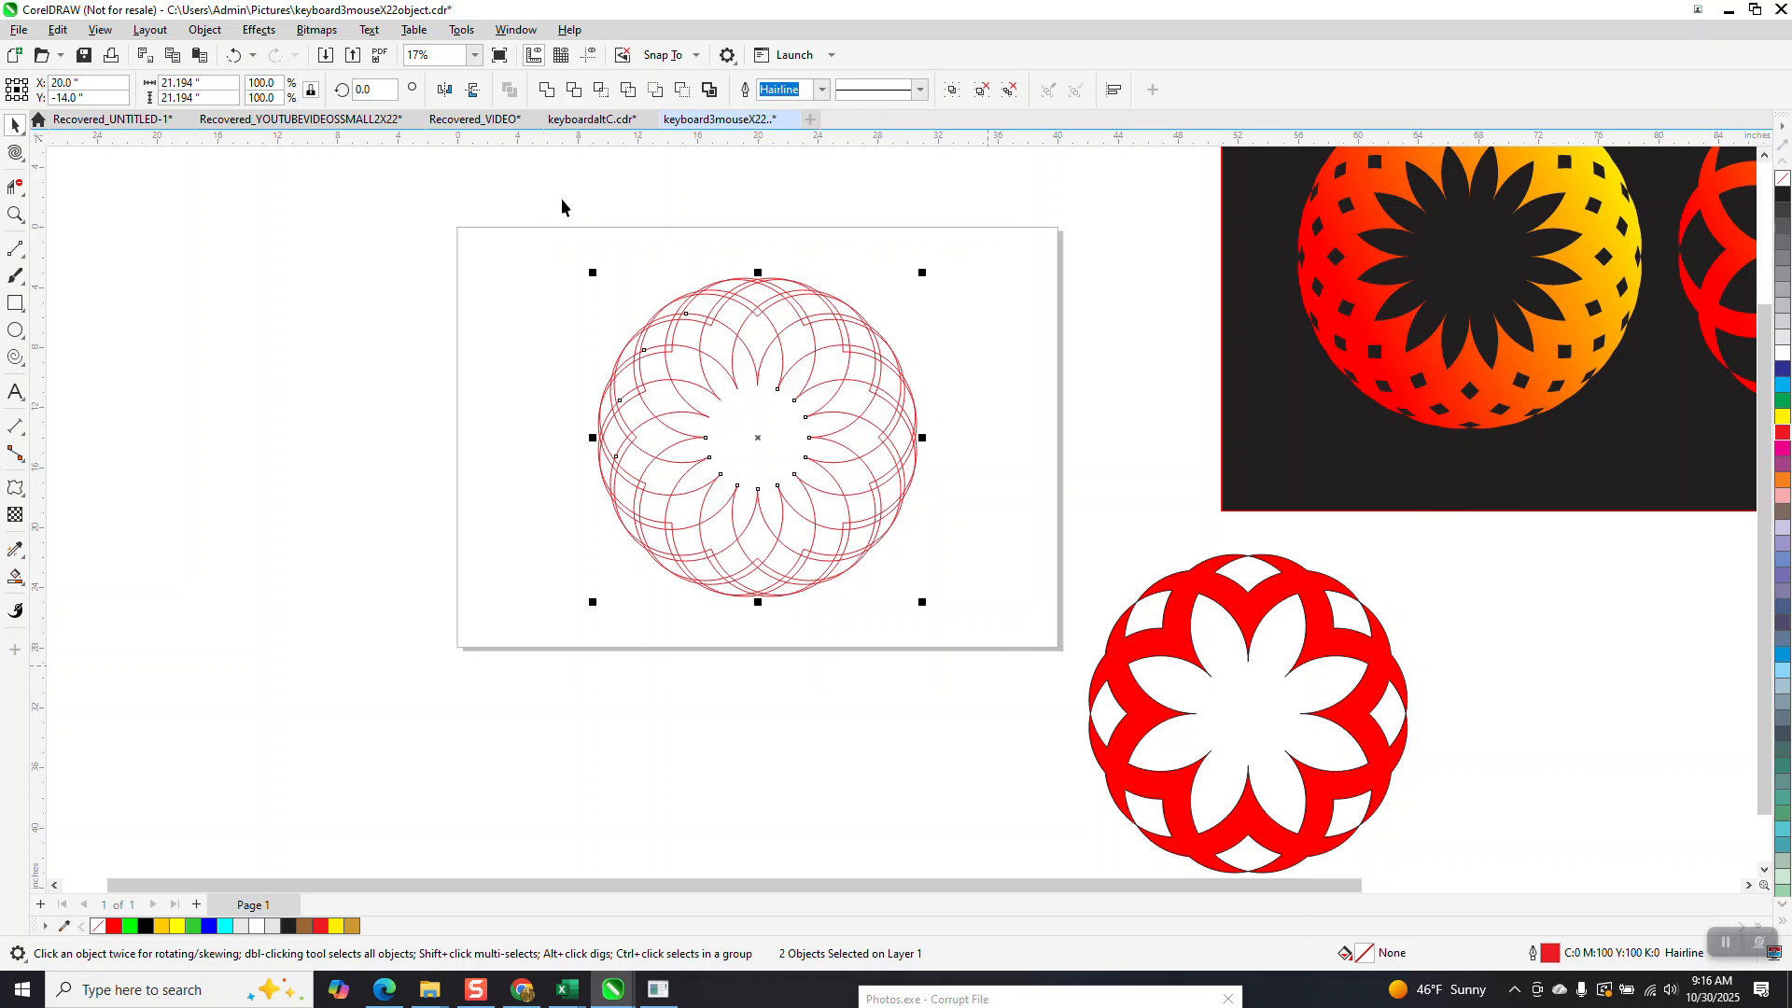
pyautogui.click(543, 90)
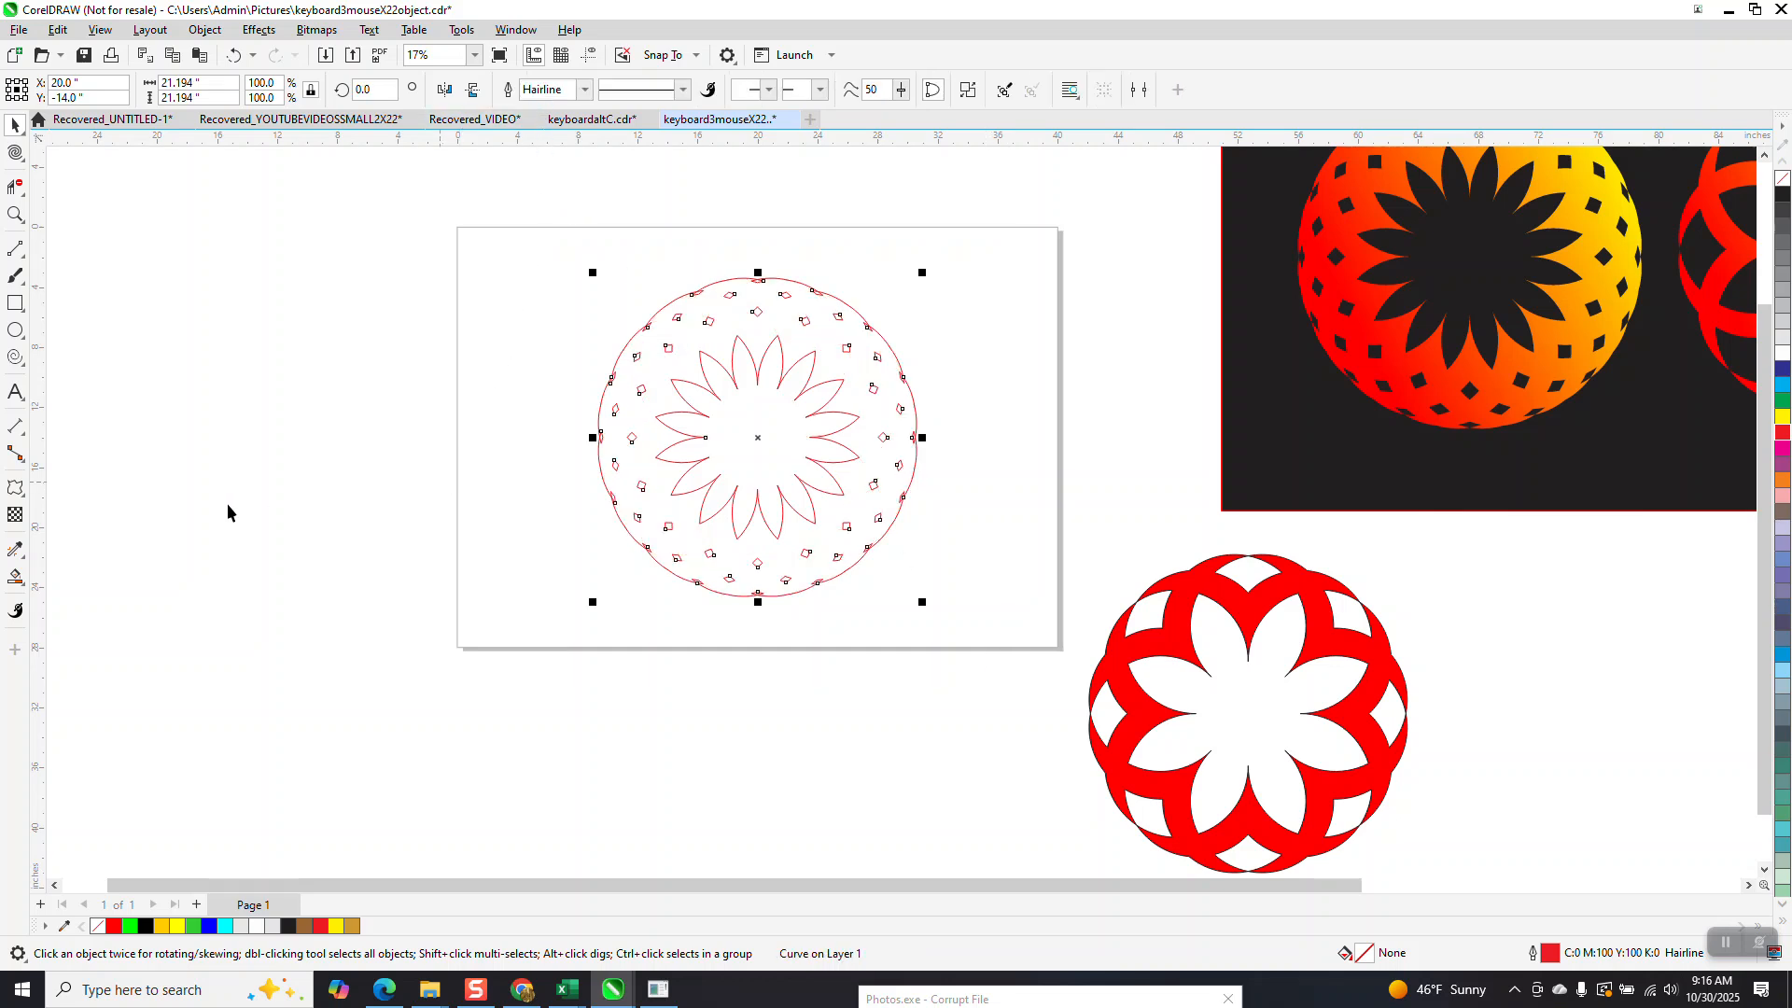
pyautogui.click(15, 577)
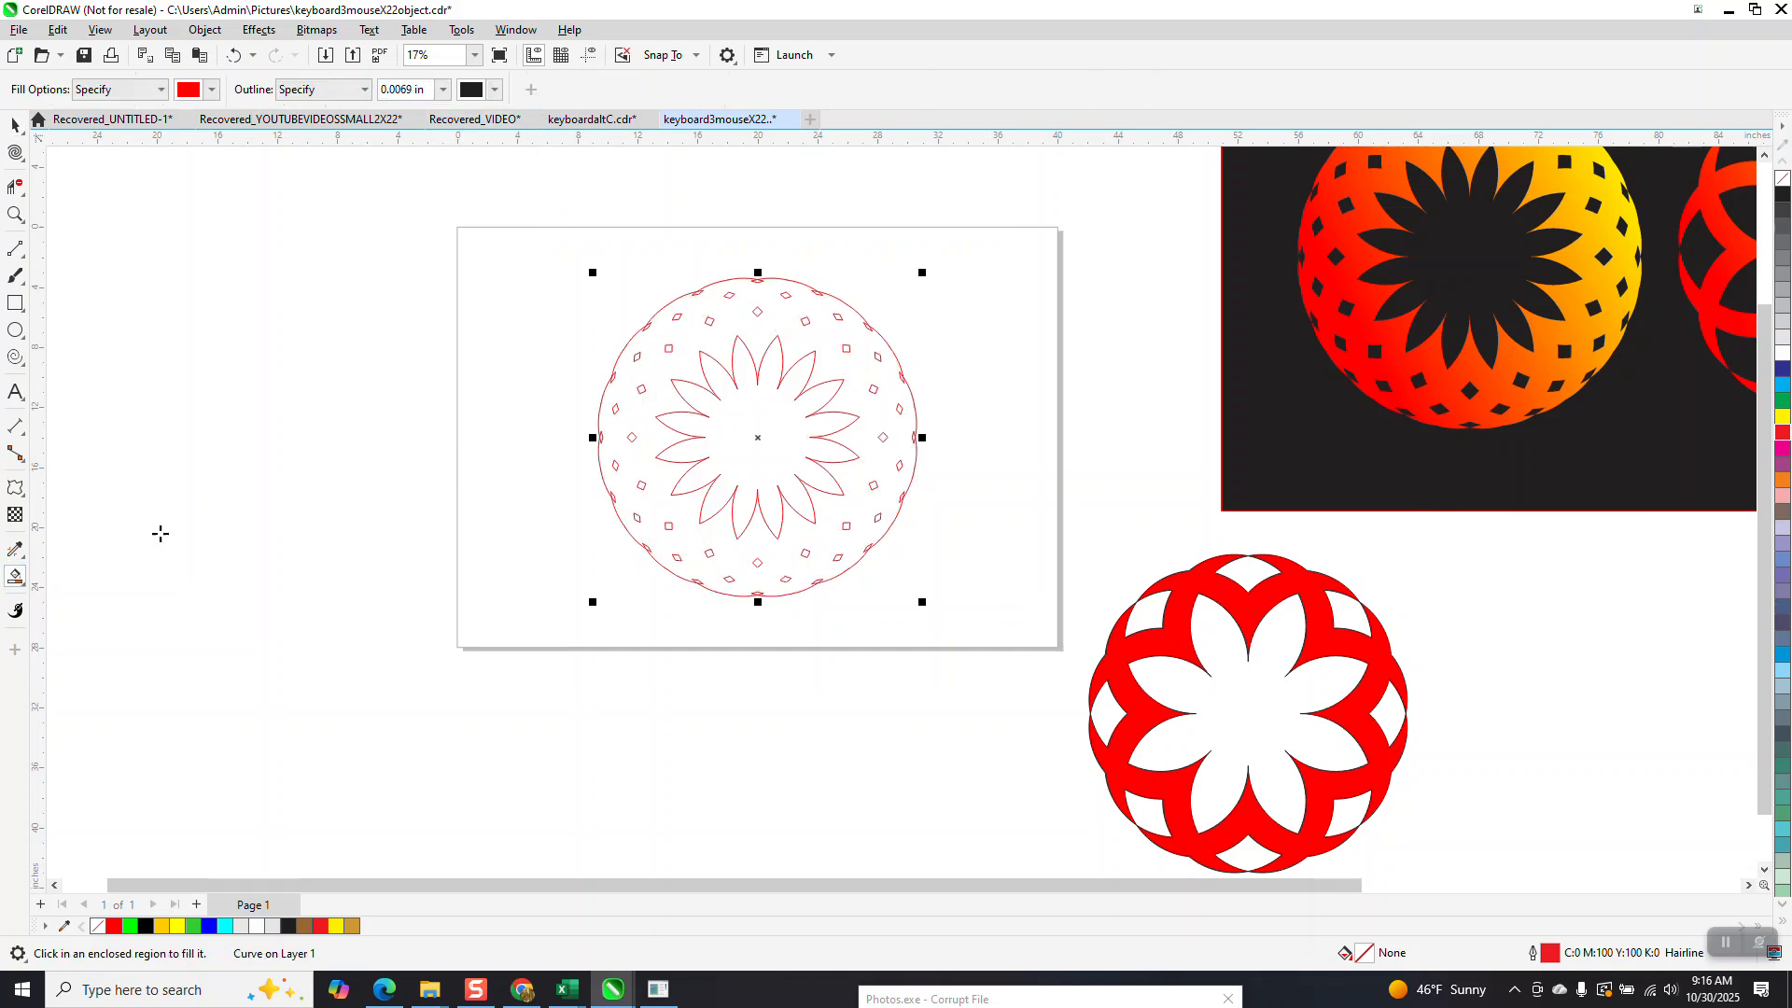
pyautogui.click(656, 392)
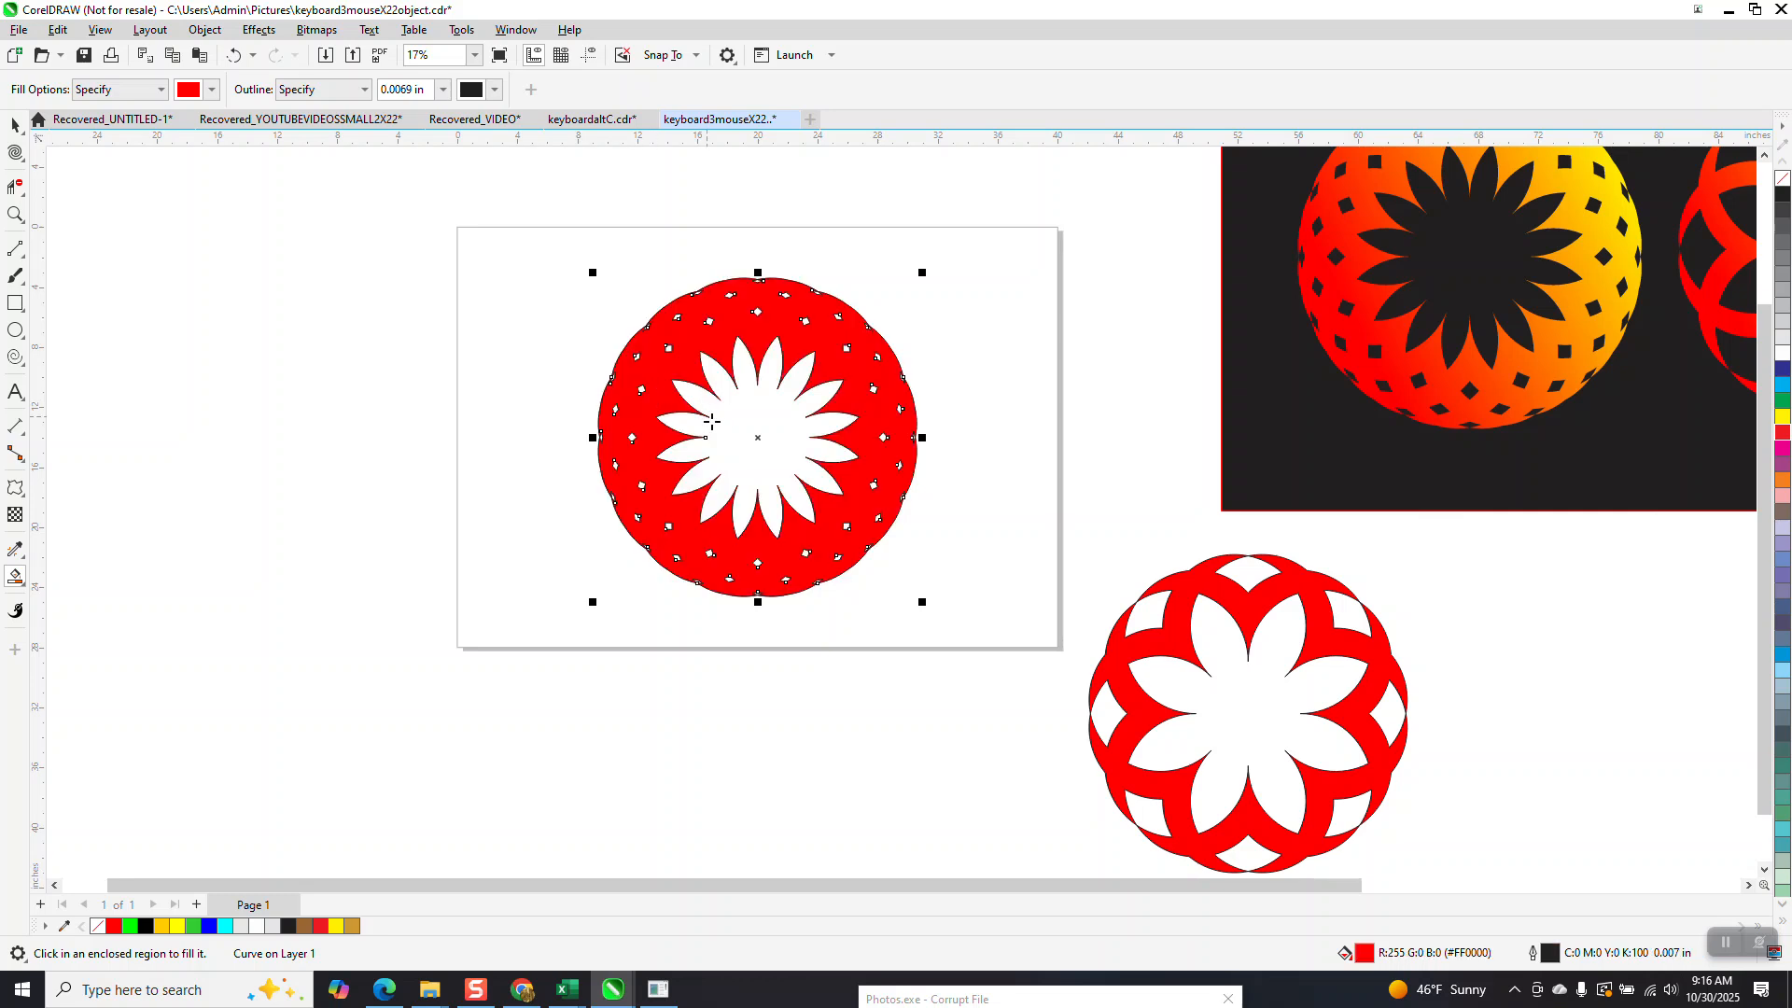
# Smart fill the central sixteen-petal flower in yellow.
pyautogui.click(212, 90)
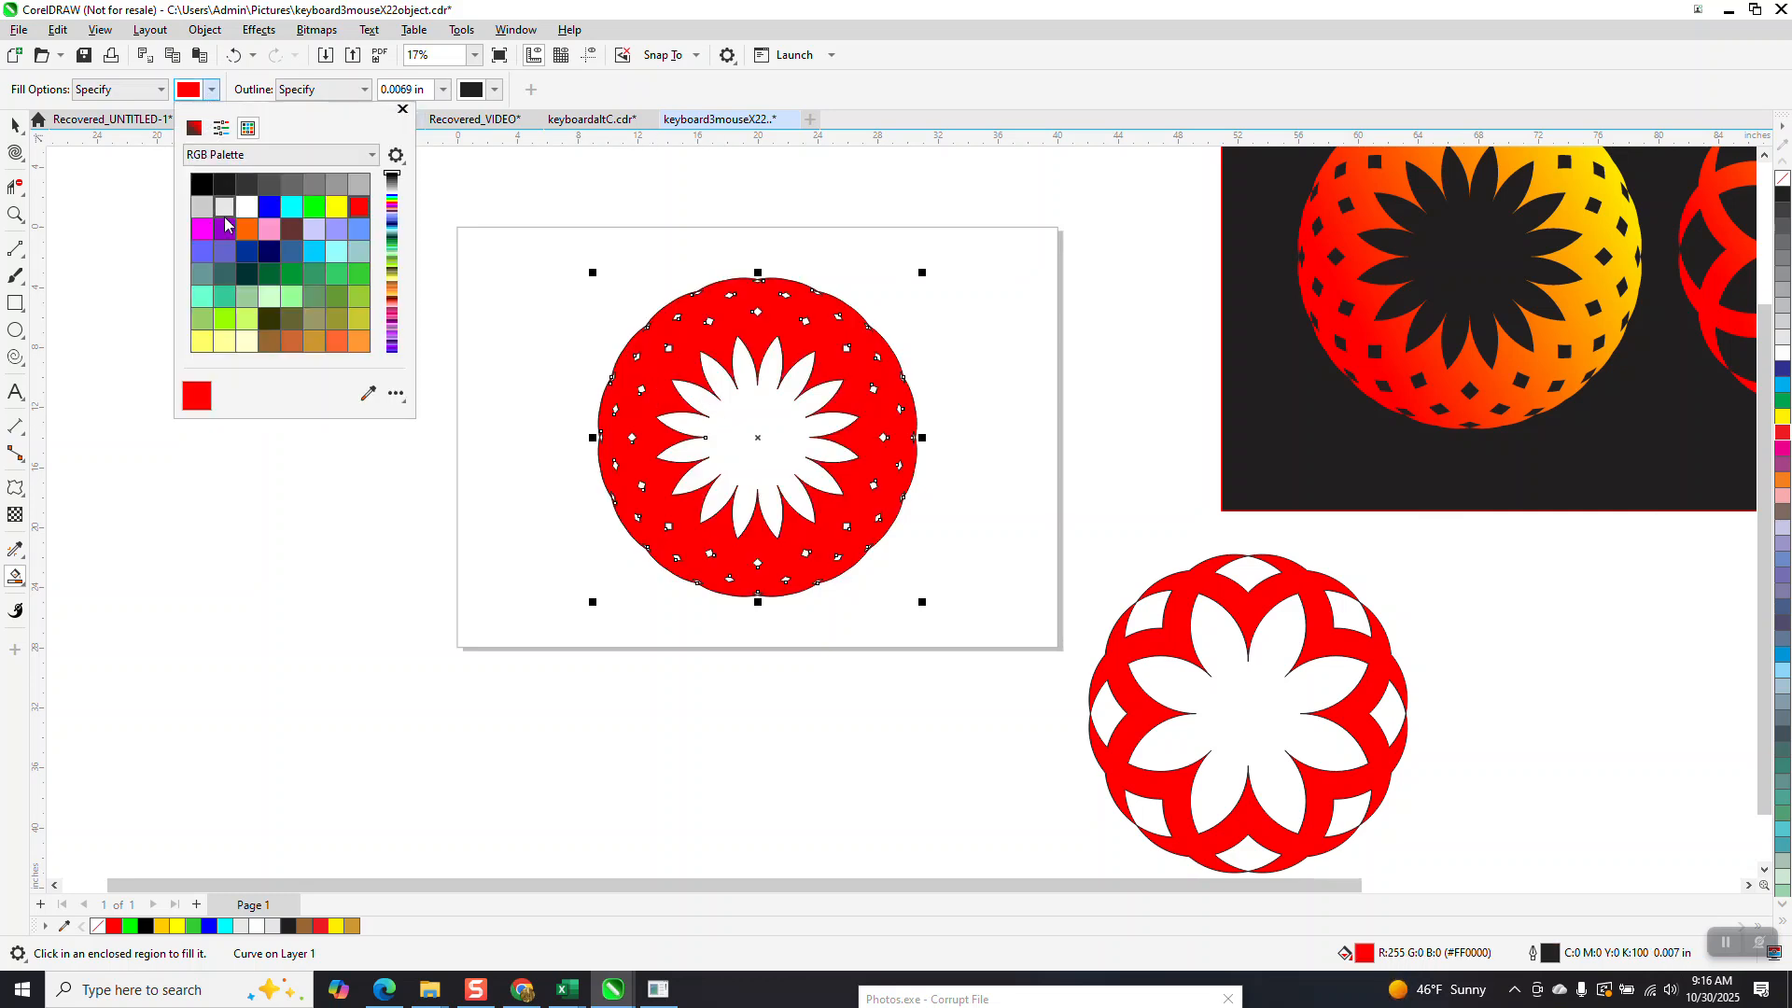
pyautogui.click(336, 206)
pyautogui.click(755, 417)
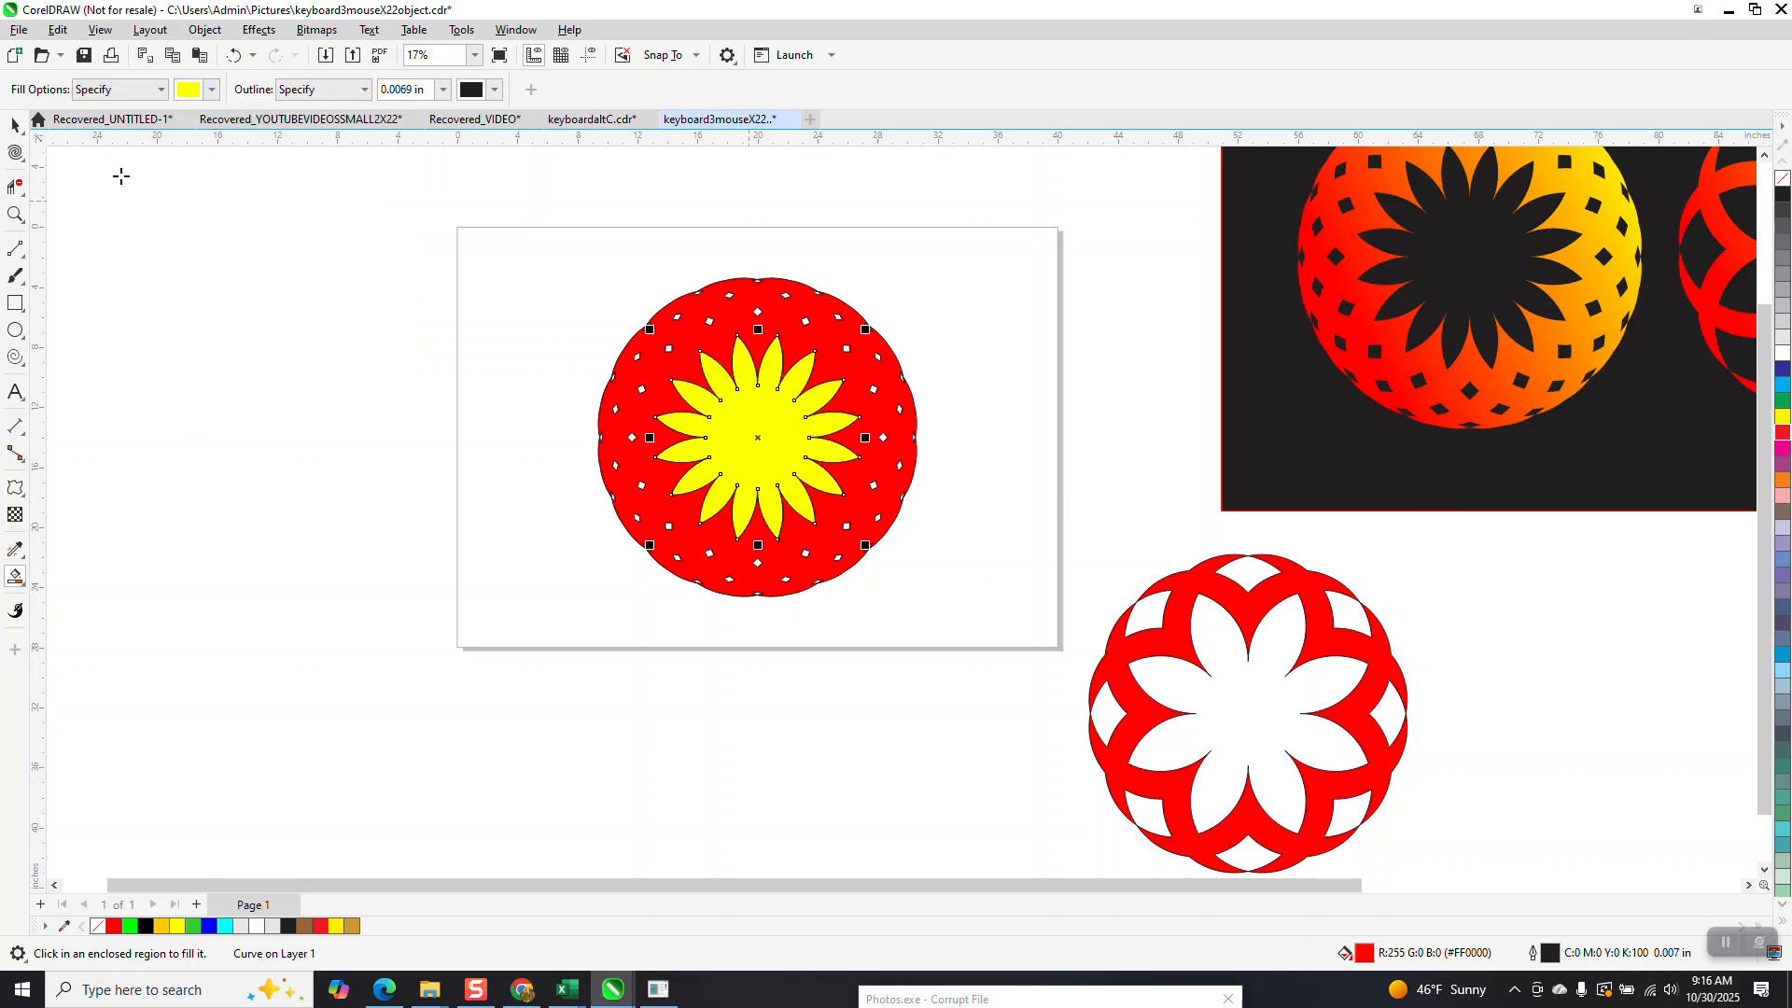
# Apply a diagonal linear fountain fill to the outer ring, from red at its lower left to yellow at its upper right.
pyautogui.press('space')
pyautogui.click(628, 470)
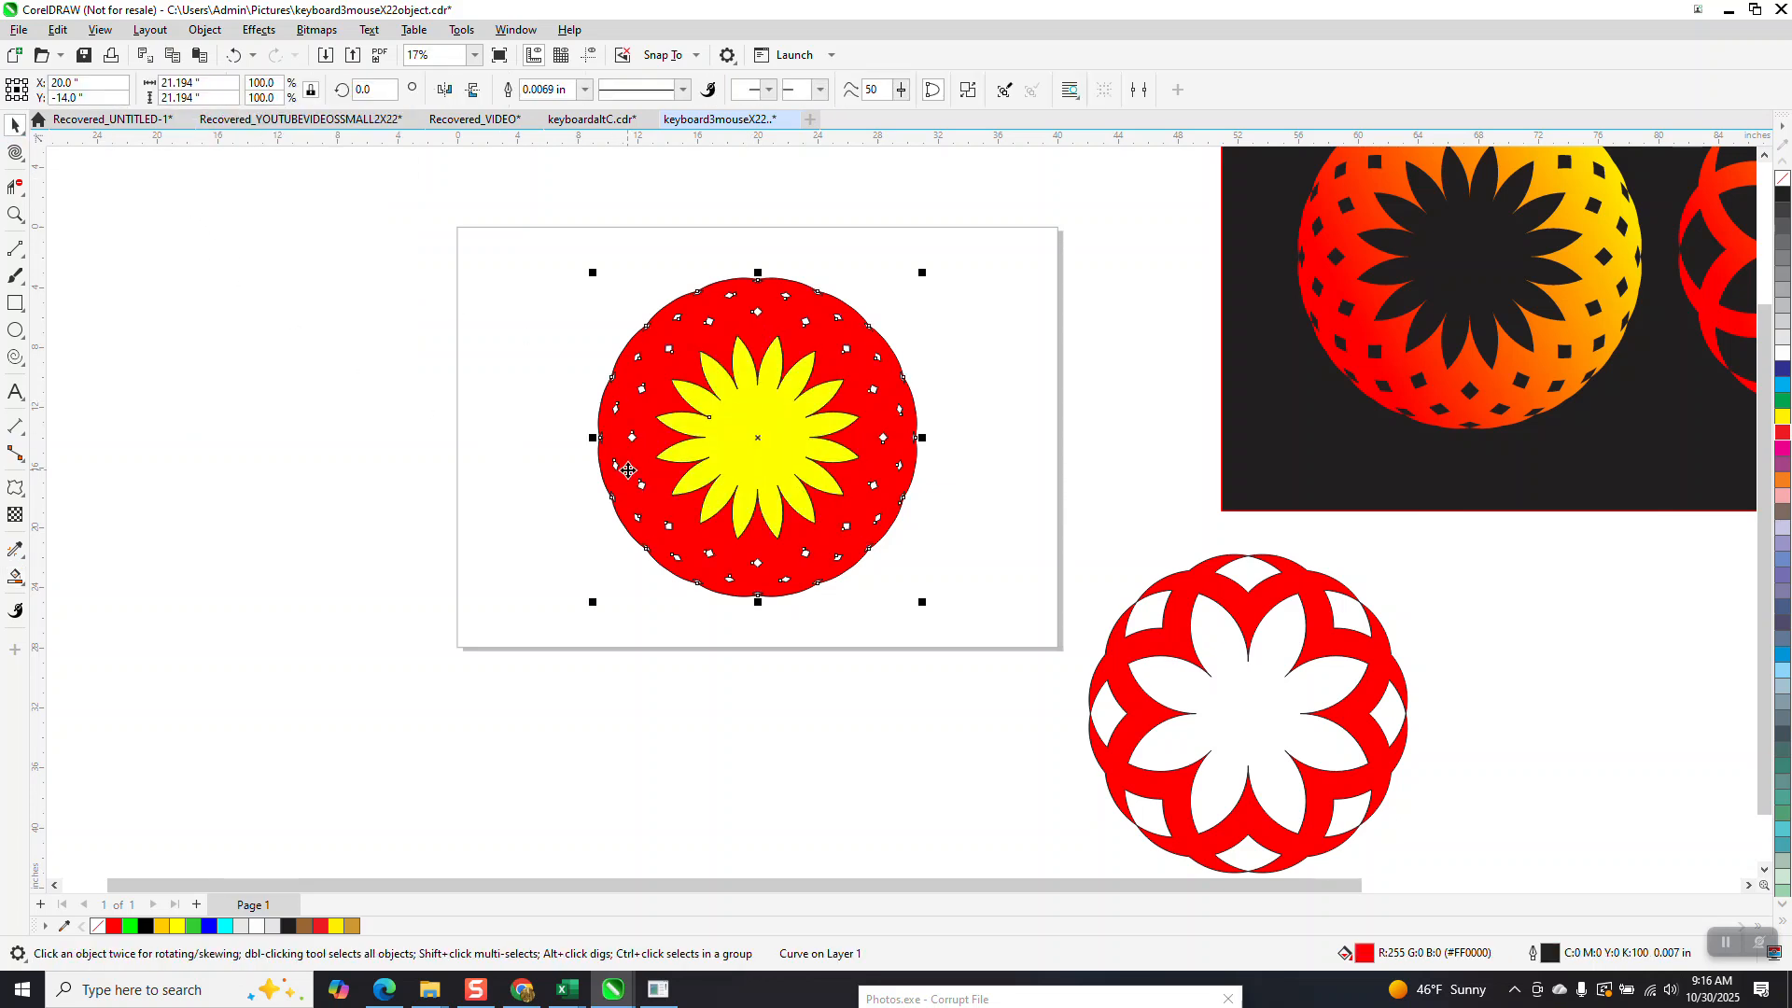
pyautogui.click(21, 587)
pyautogui.click(25, 589)
pyautogui.click(77, 579)
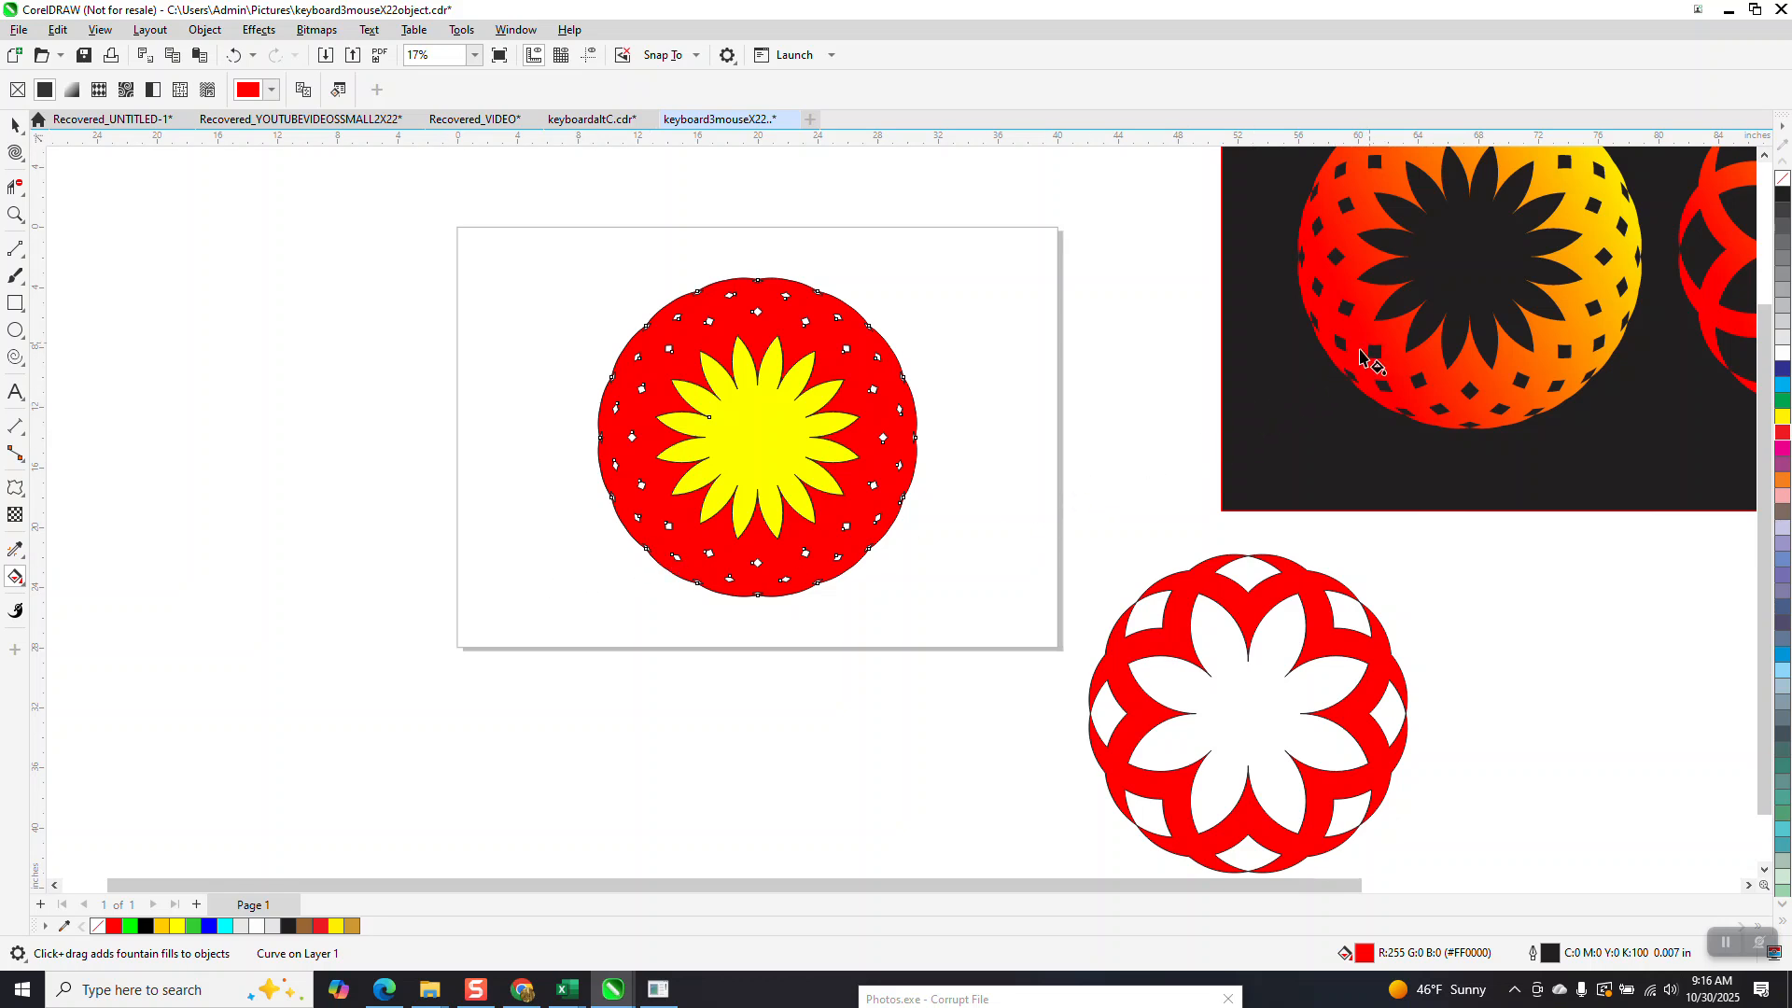
pyautogui.moveTo(688, 549); pyautogui.dragTo(859, 322)
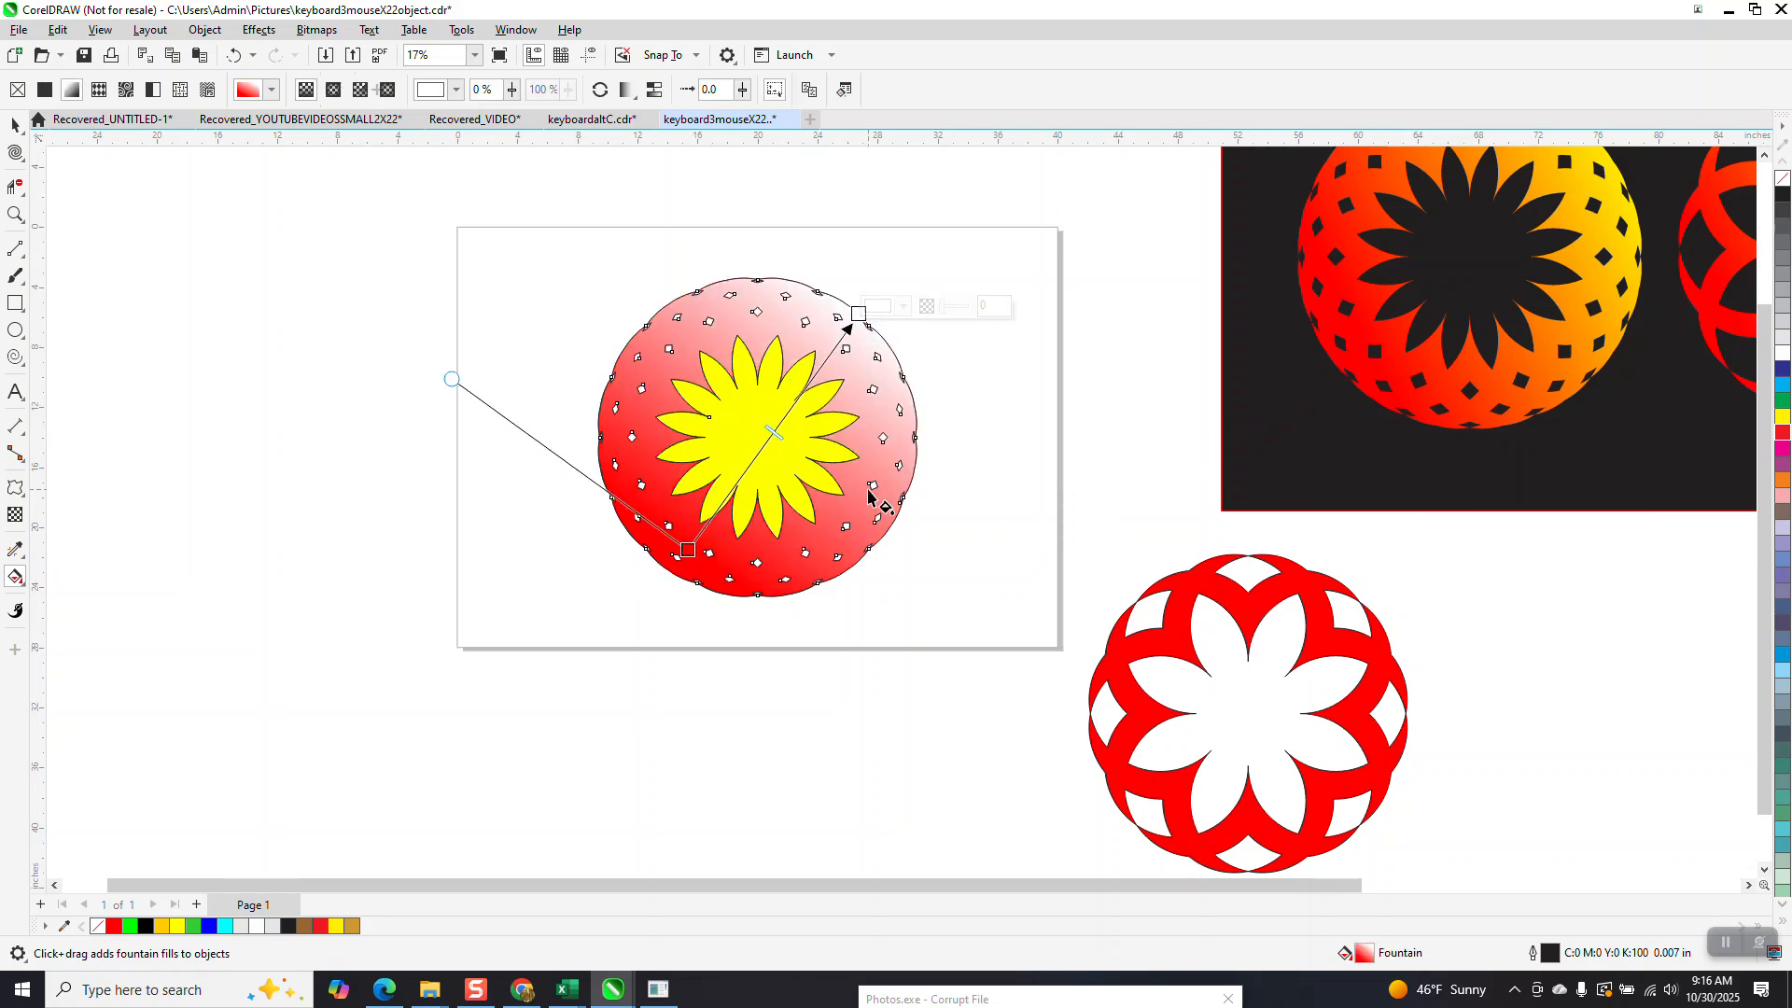
pyautogui.moveTo(1781, 420); pyautogui.dragTo(866, 355)
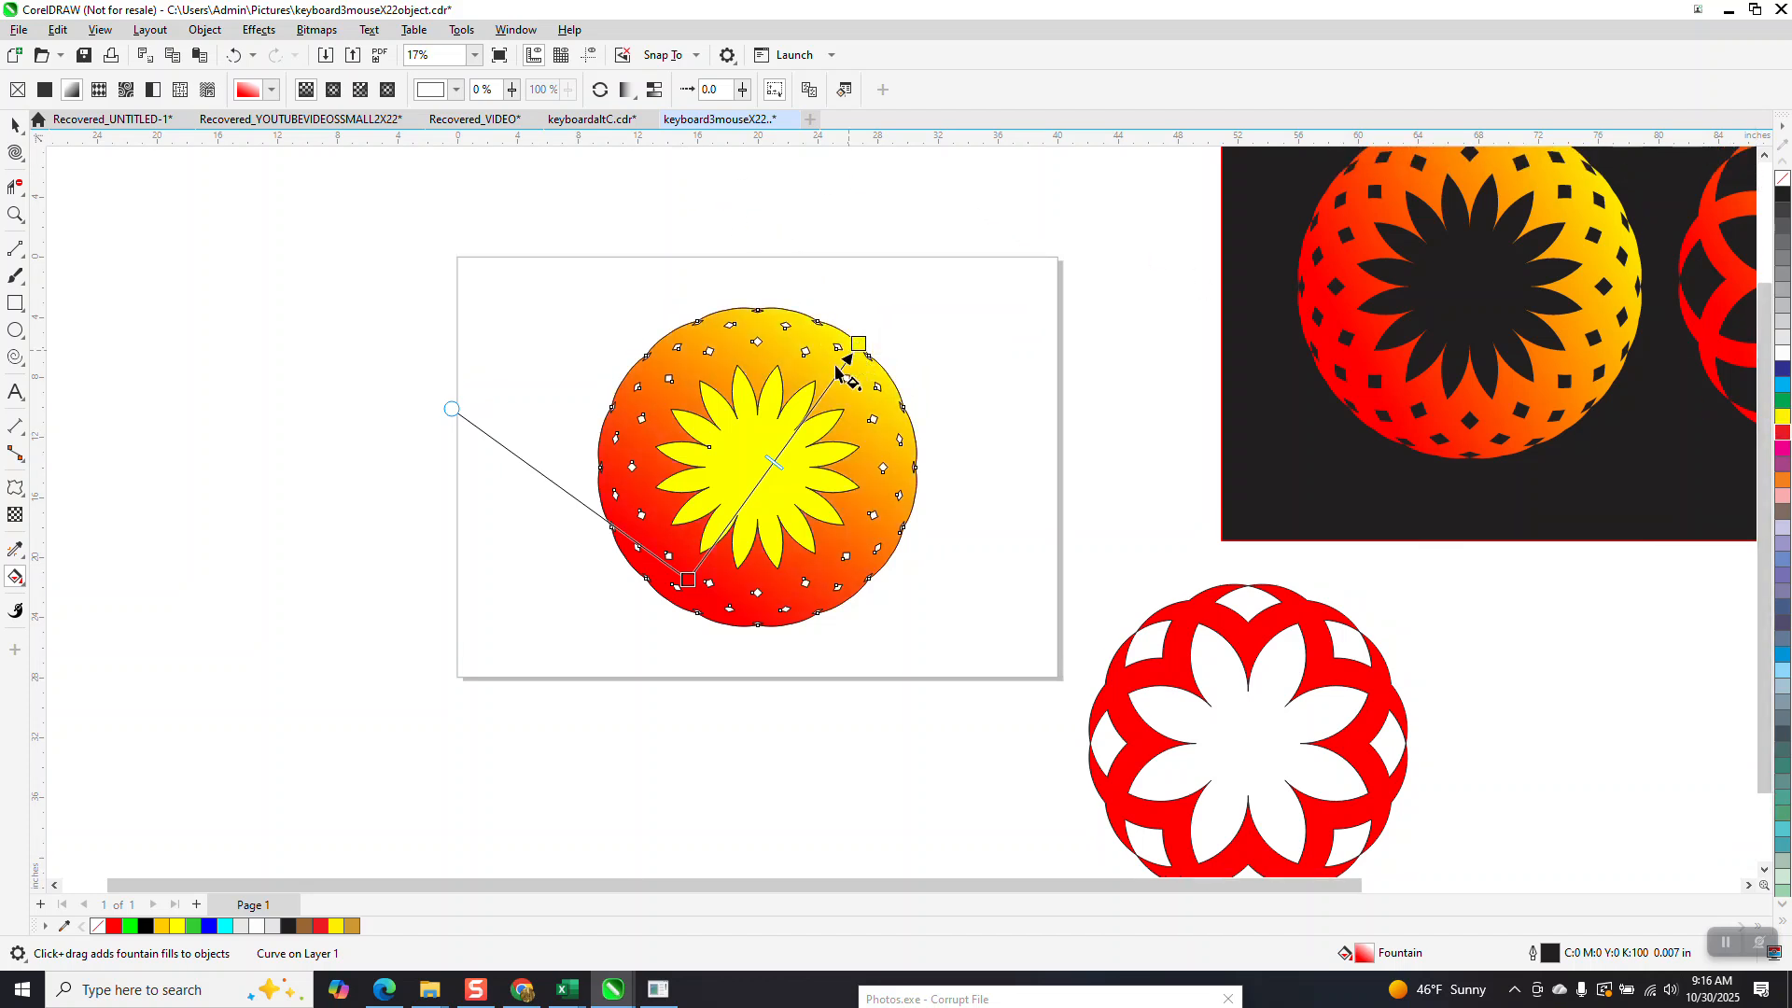
# Apply a diagonal fountain fill to the central flower, from red at its upper right to yellow at its lower left.
pyautogui.click(793, 434)
pyautogui.moveTo(794, 415); pyautogui.dragTo(672, 552)
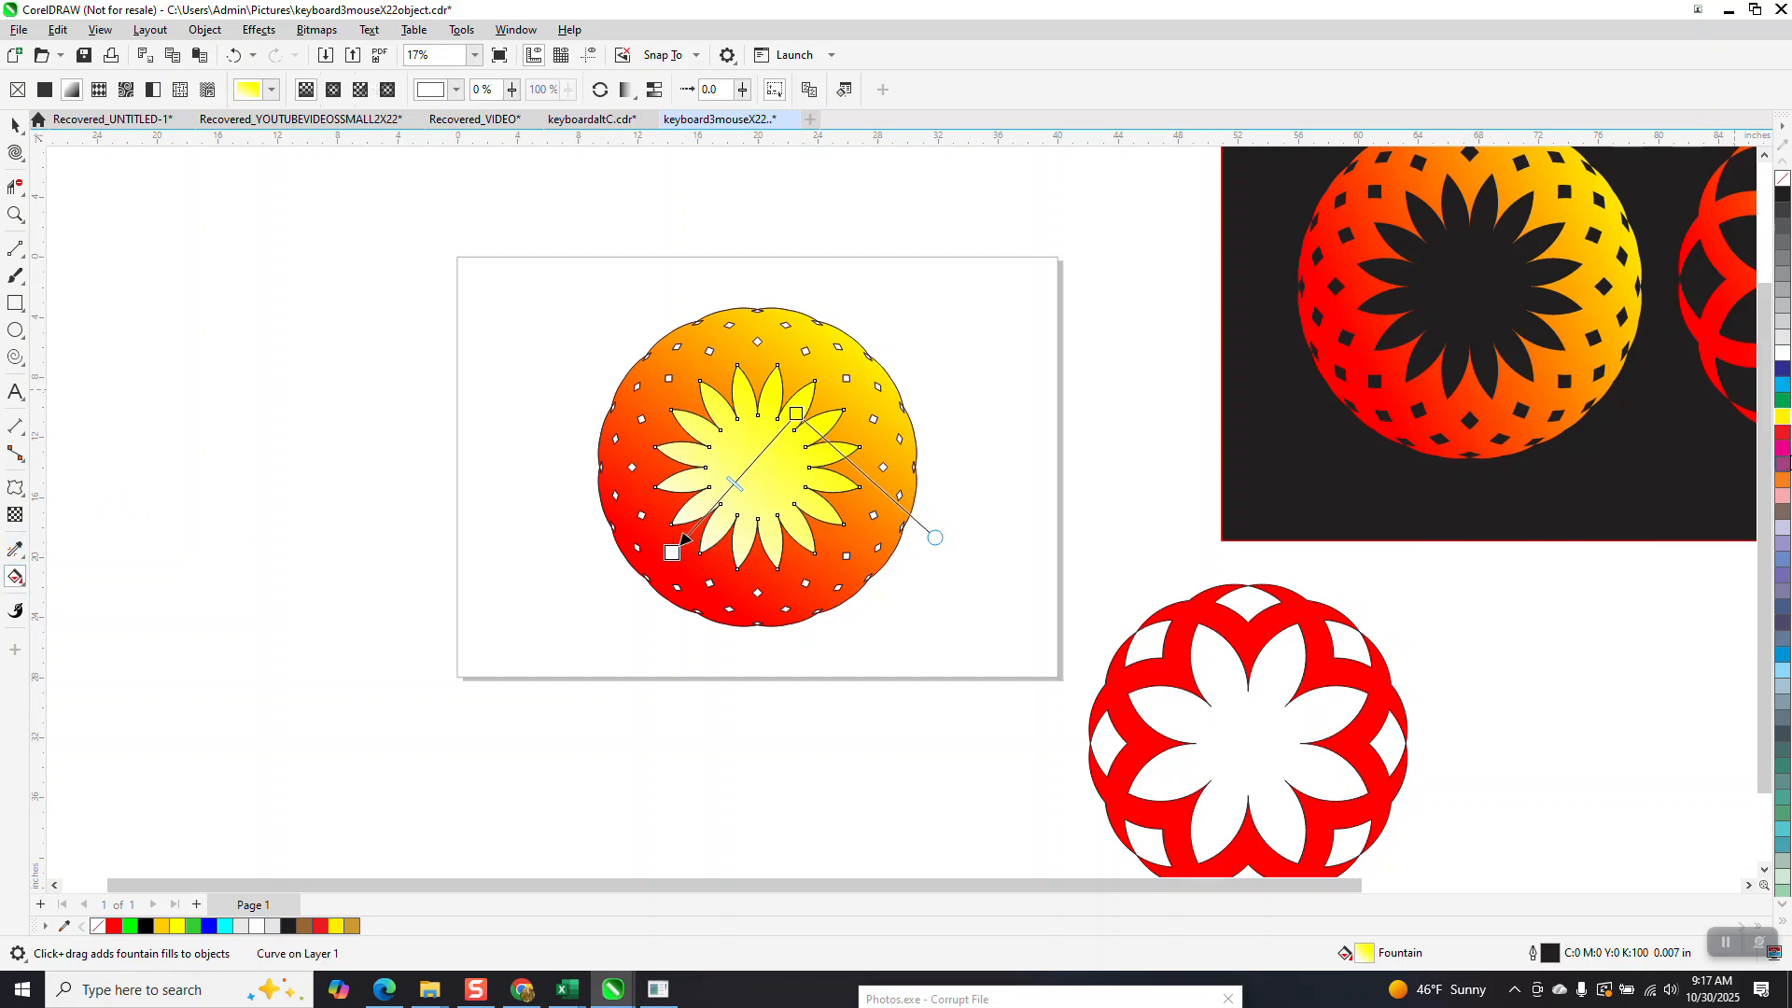
pyautogui.moveTo(1784, 438); pyautogui.dragTo(670, 553)
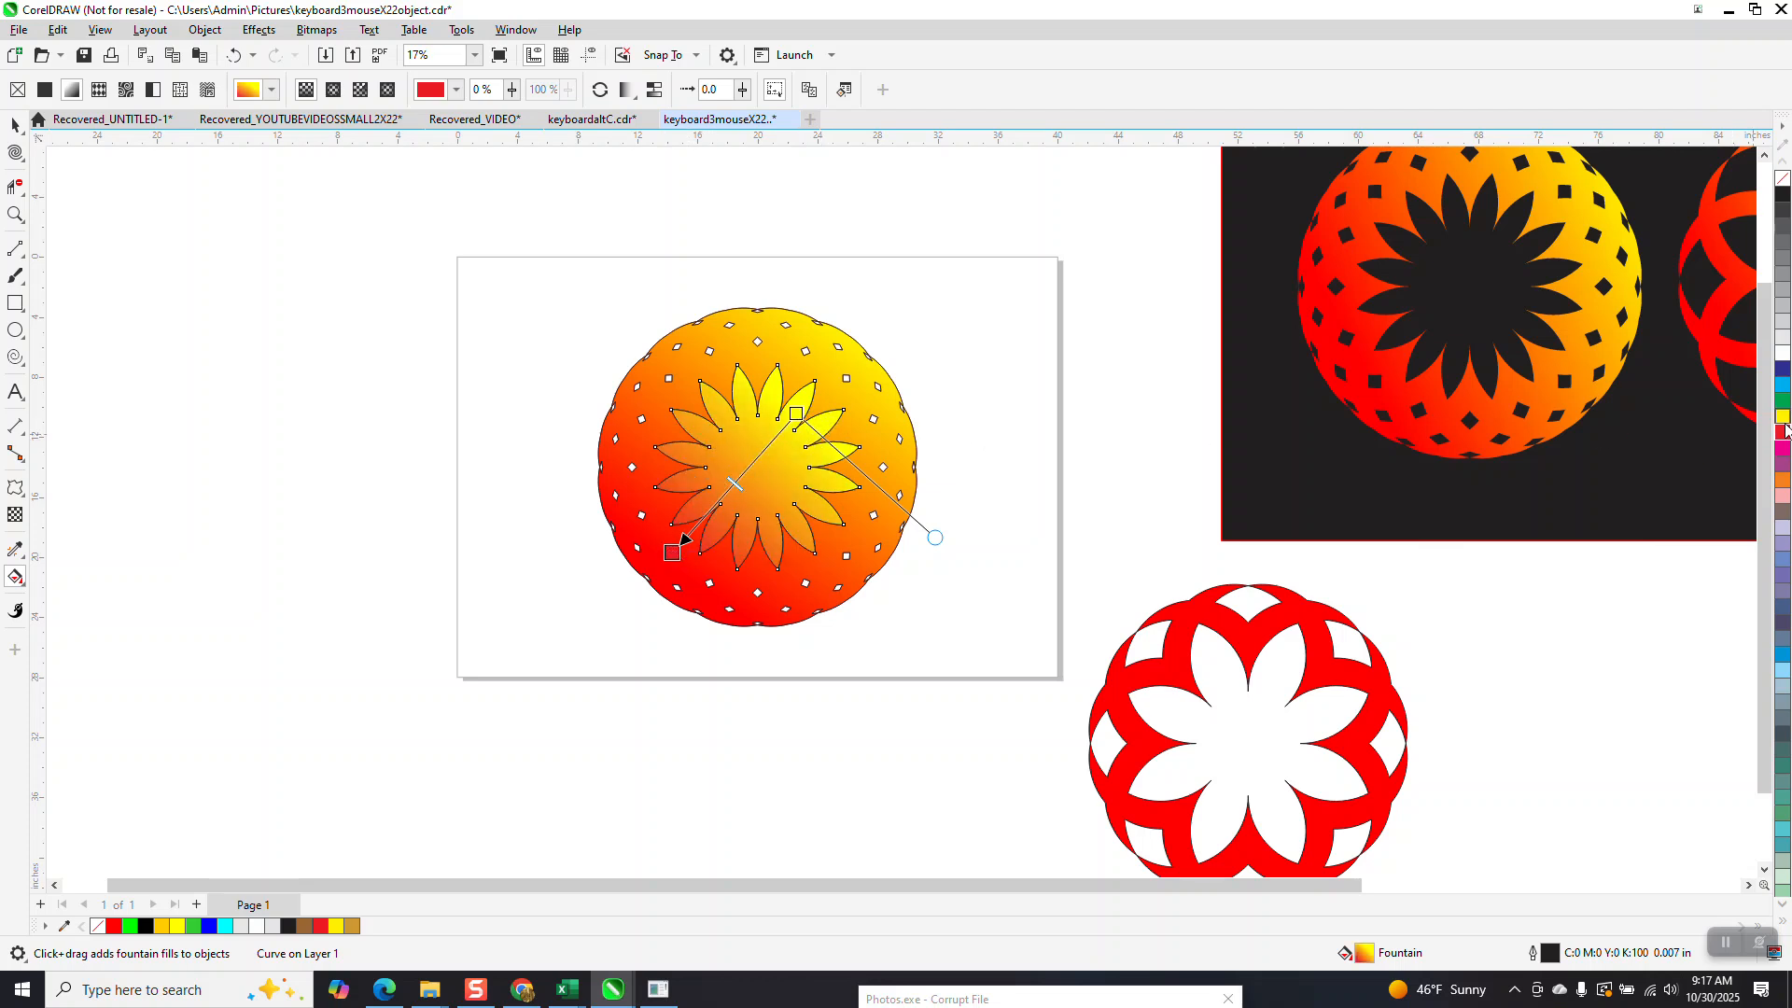
pyautogui.moveTo(1783, 439); pyautogui.dragTo(808, 412)
pyautogui.moveTo(1783, 416); pyautogui.dragTo(673, 553)
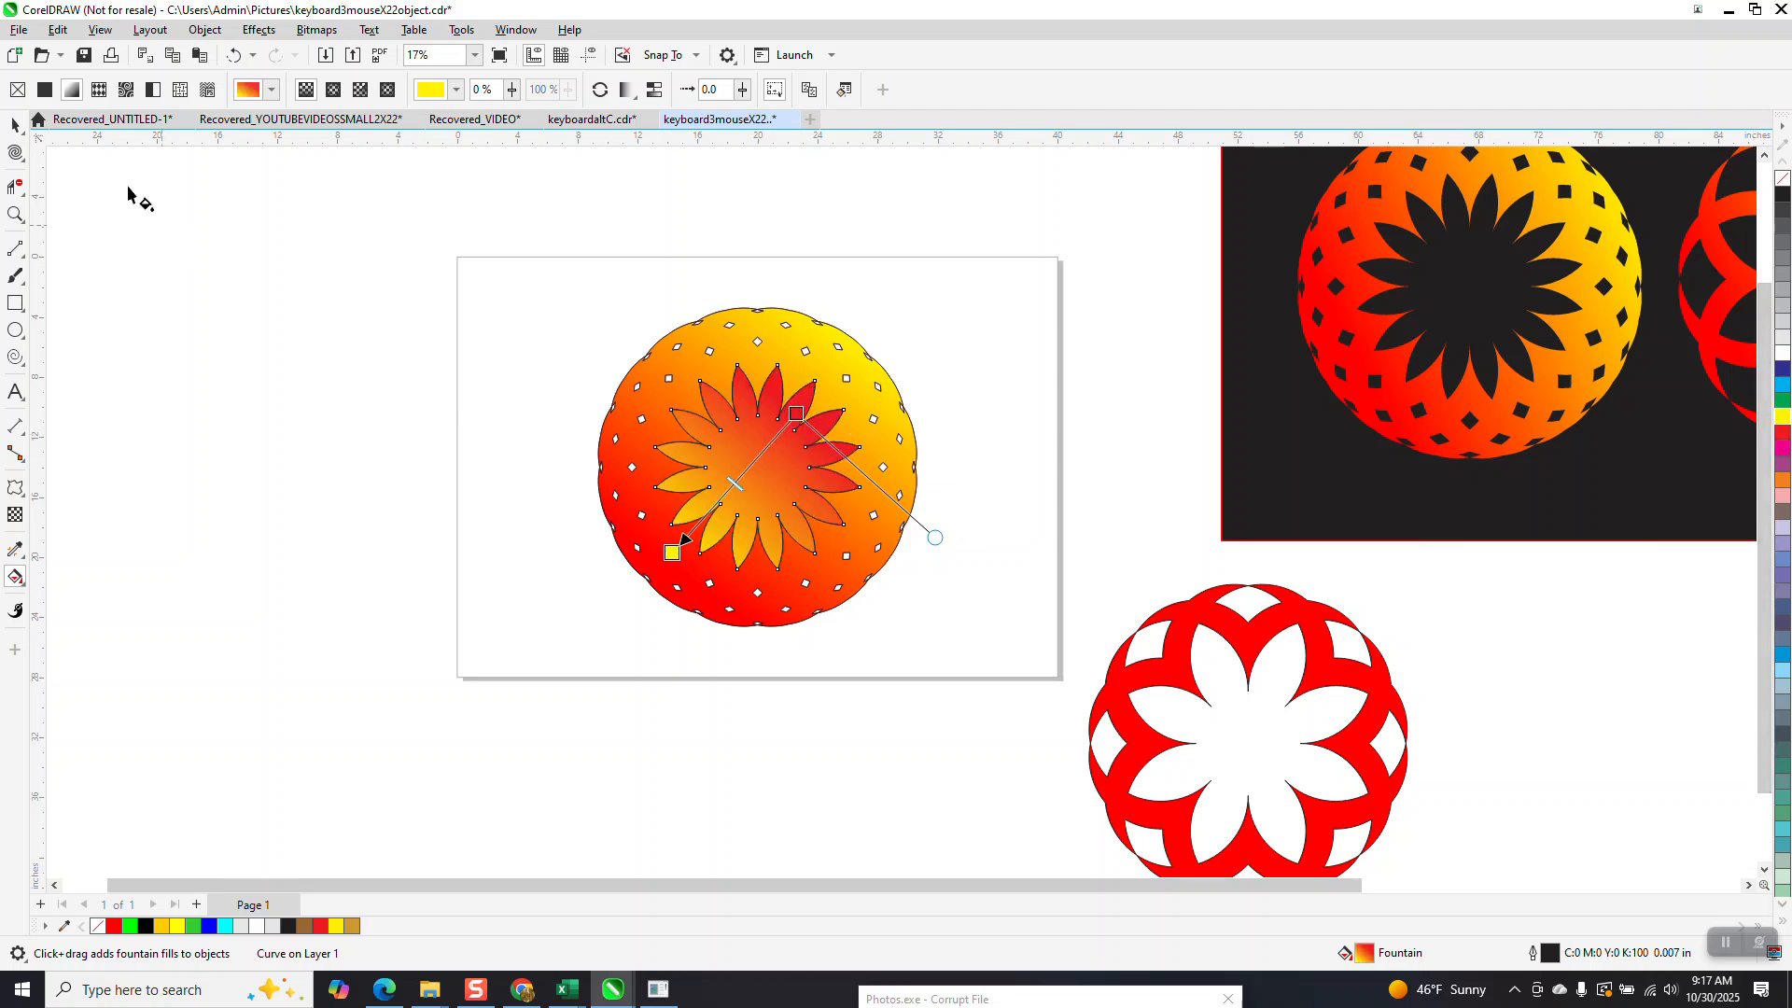
pyautogui.click(19, 133)
pyautogui.click(261, 256)
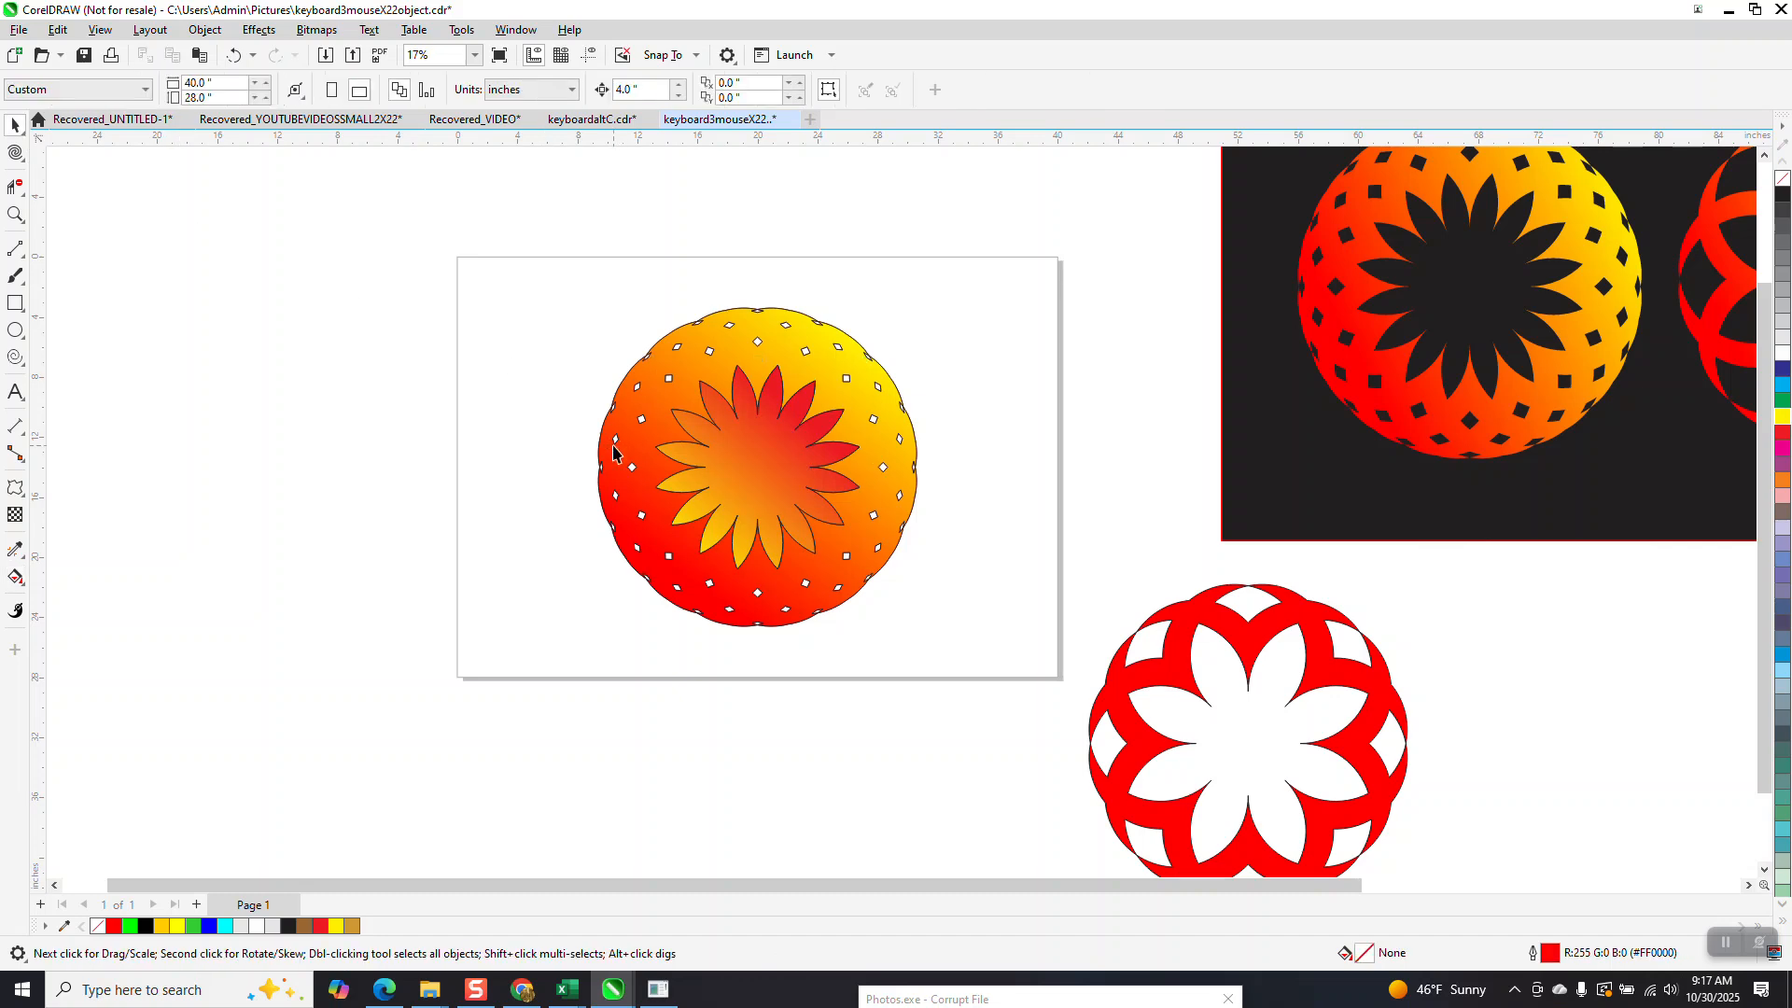
# Move the red eight-petal ornament to just left of the gradient ornament, overlapping the page's left edge.
pyautogui.scroll(-1, 613, 452)
pyautogui.moveTo(1071, 590); pyautogui.dragTo(351, 341)
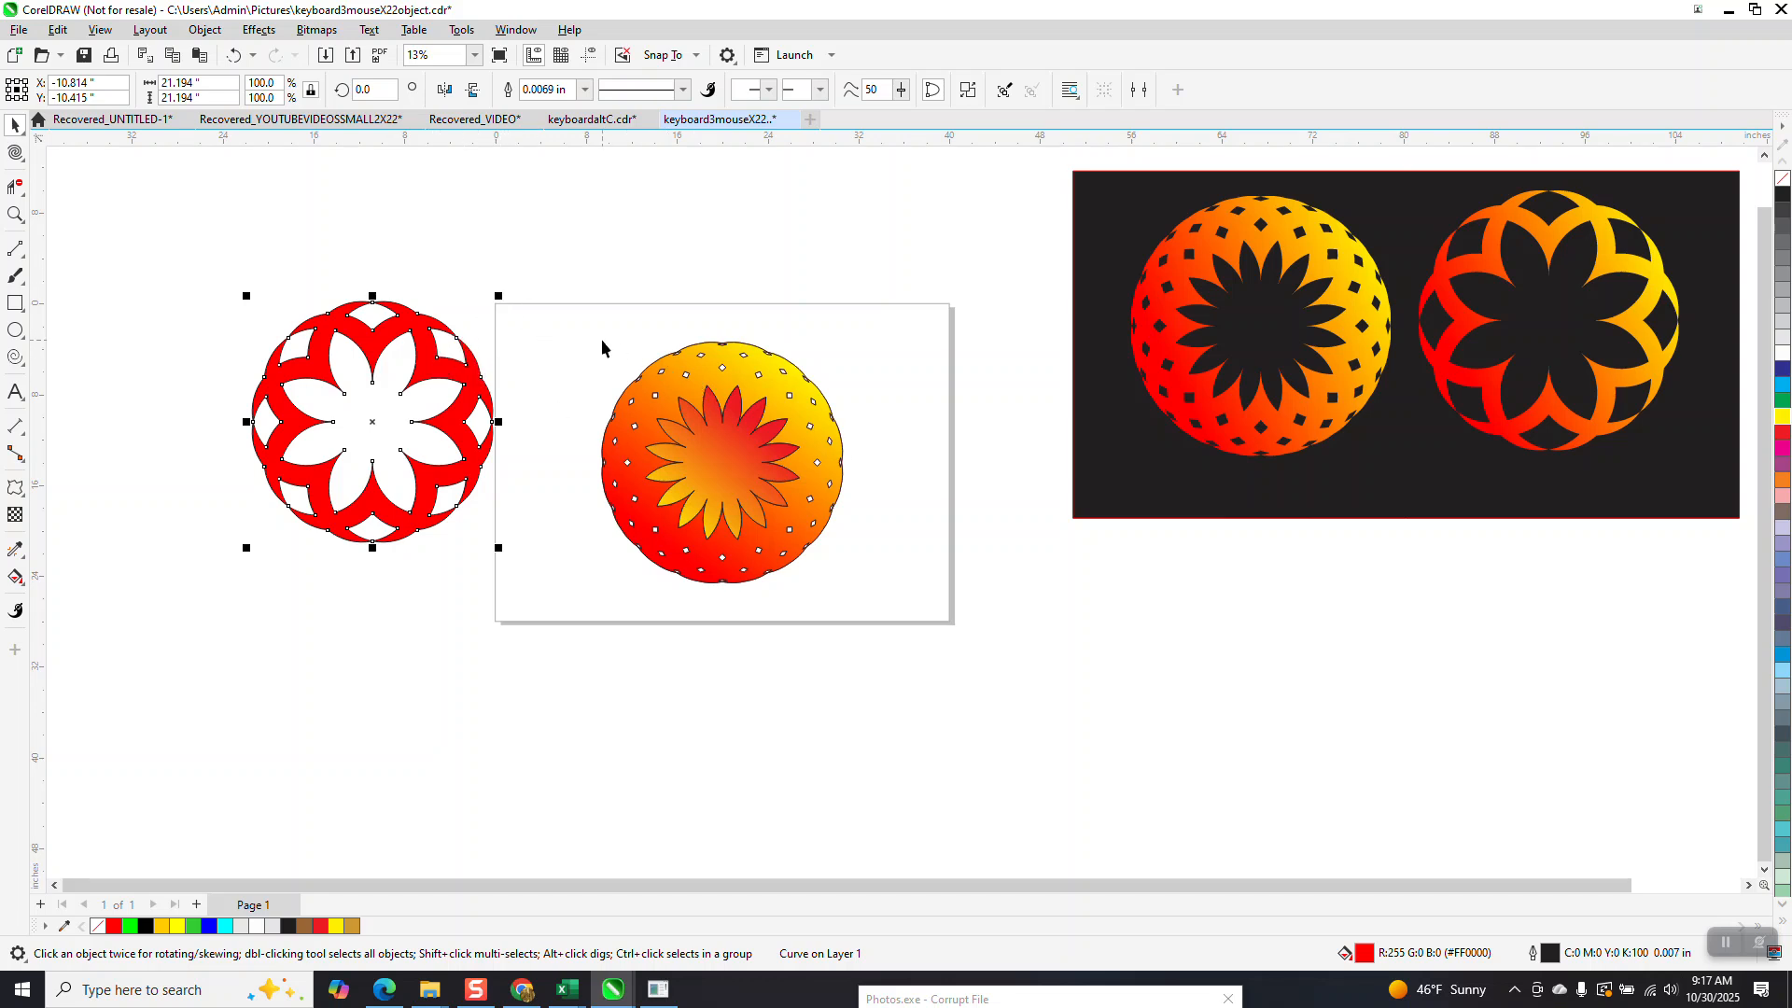
pyautogui.moveTo(467, 378); pyautogui.dragTo(557, 430)
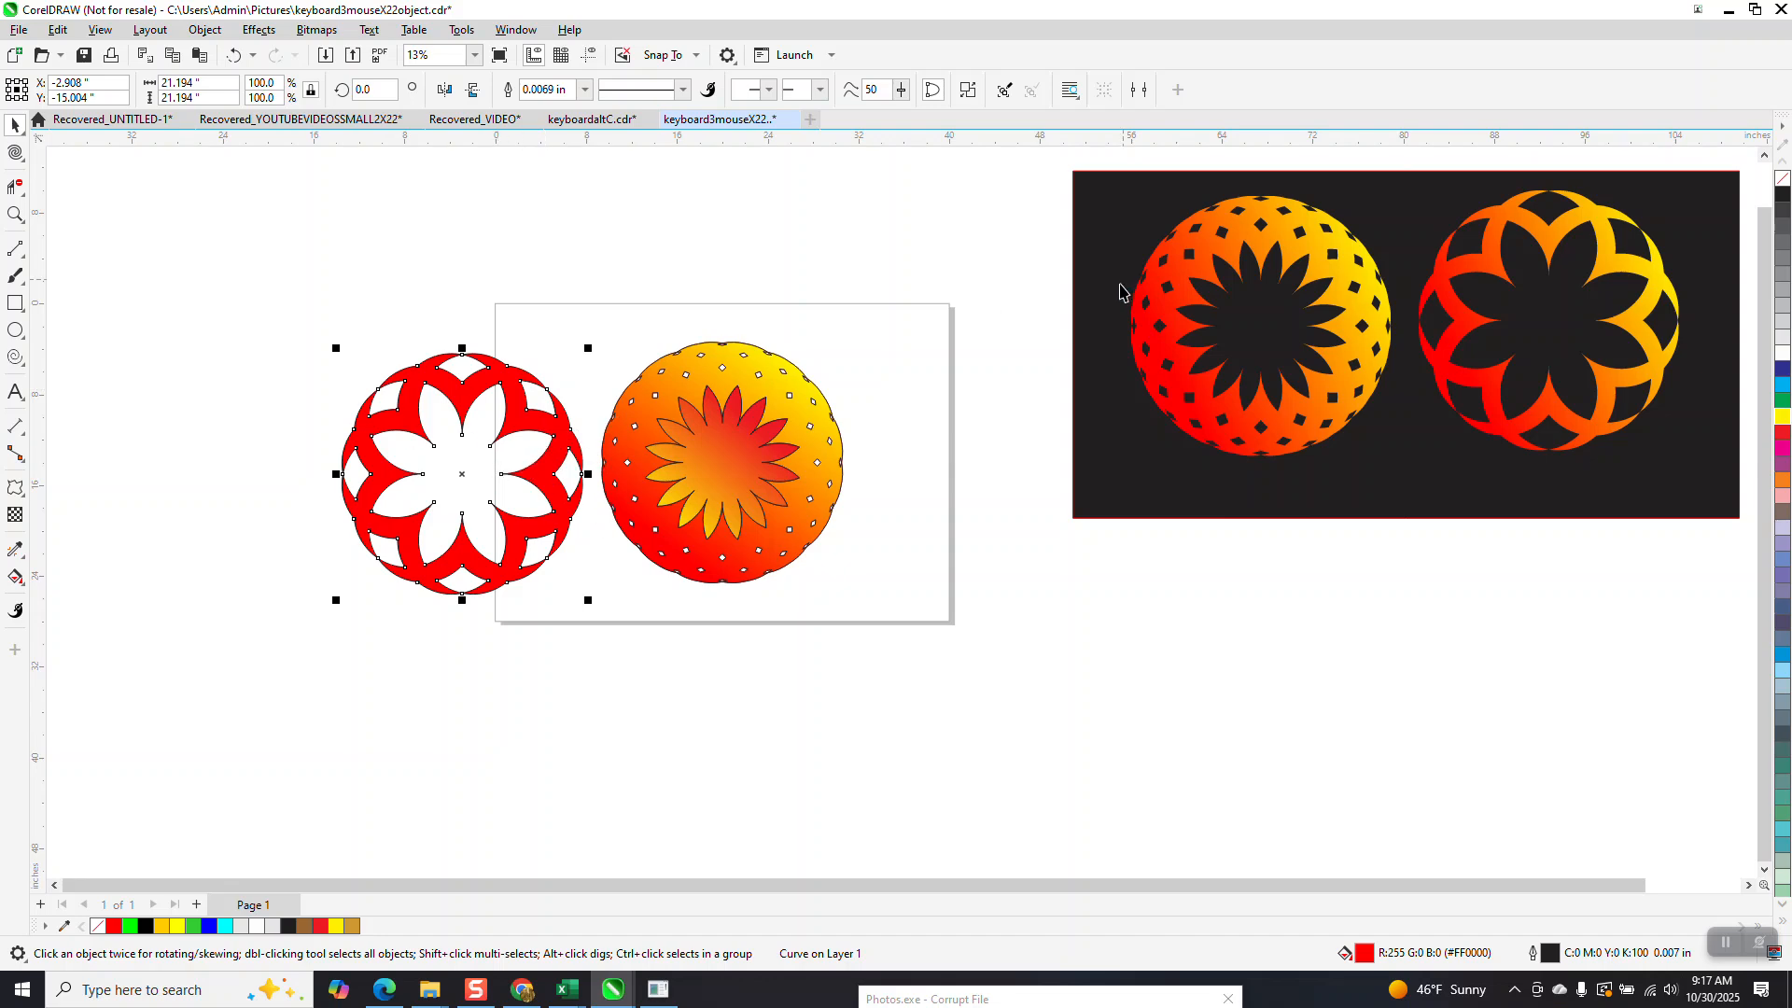
# Zoom in on the two gradient sample ornaments on the dark background to examine them closely.
pyautogui.scroll(-2, 1121, 286)
pyautogui.click(16, 215)
pyautogui.moveTo(1059, 235); pyautogui.dragTo(1523, 483)
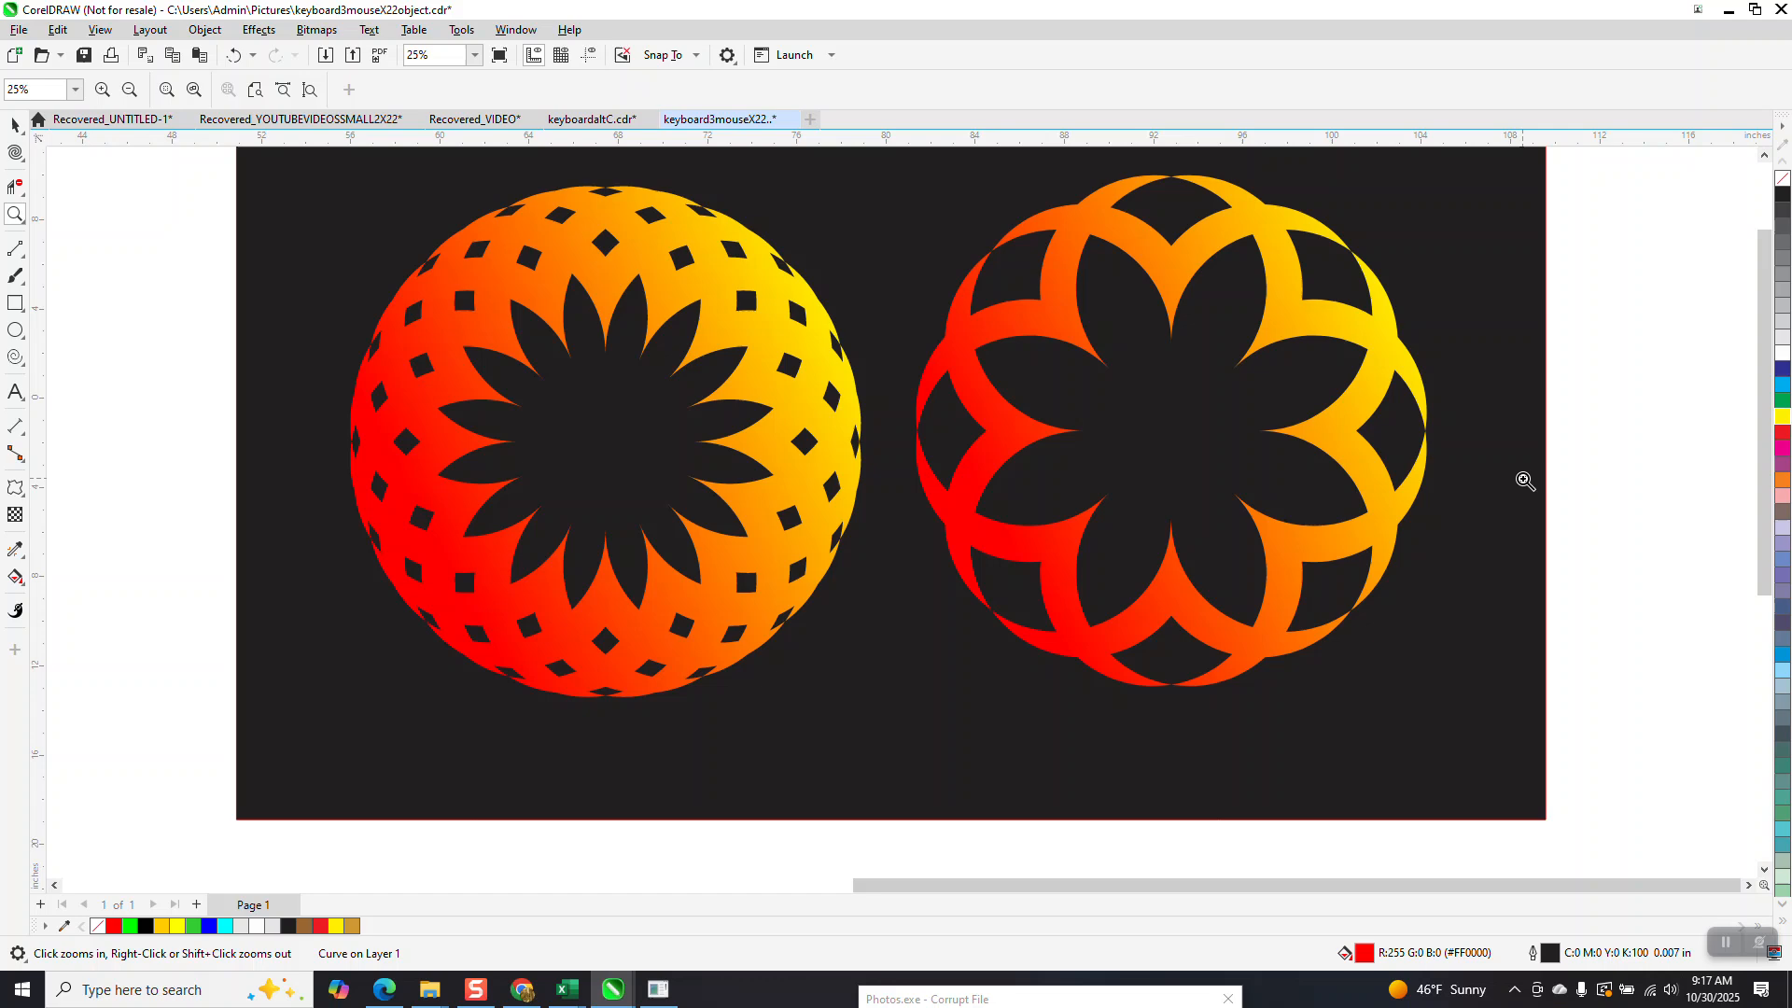